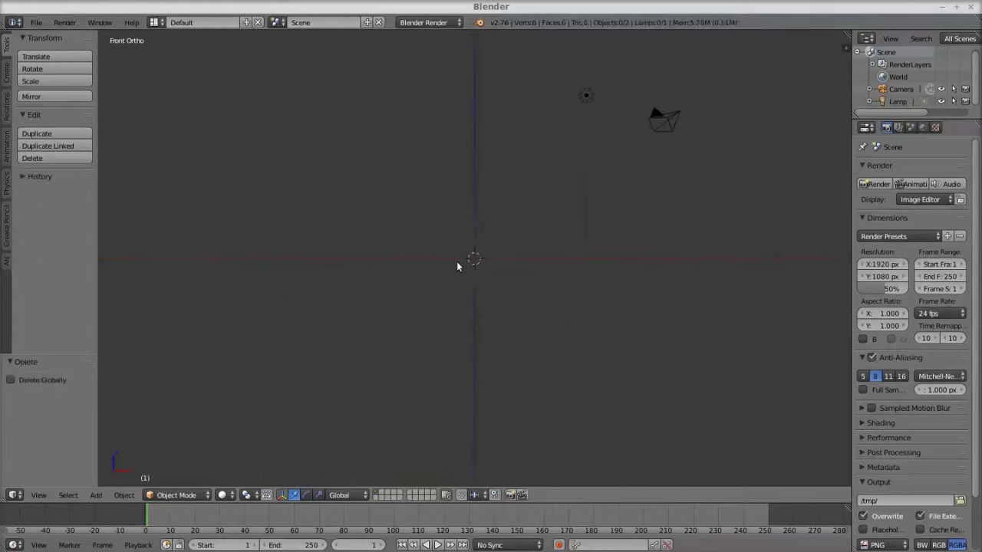
Cut the sphere down to a shallow dome cap and place a rotated copy around the sphere
key(Tab)
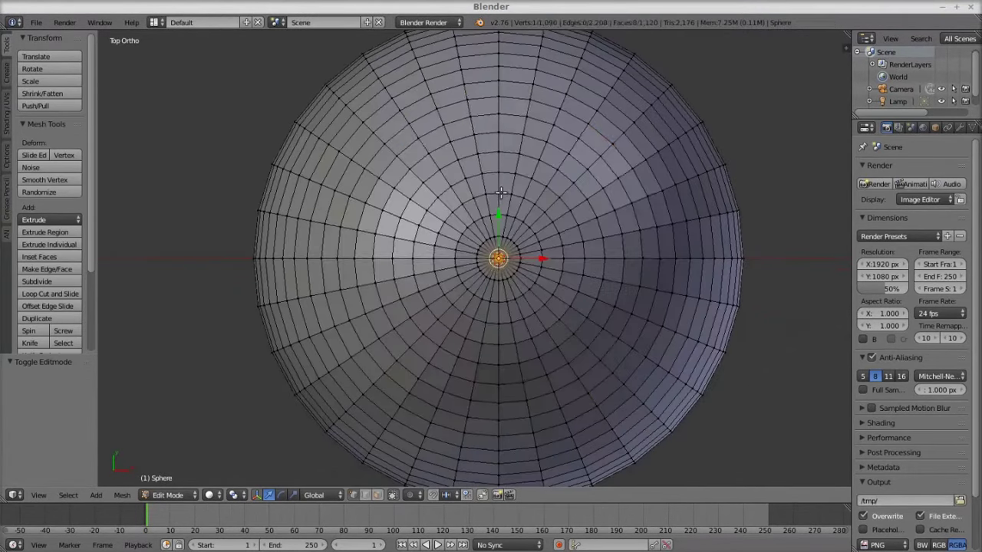
key(ctrl+i)
key(x)
click(554, 394)
key(KP_1)
key(a)
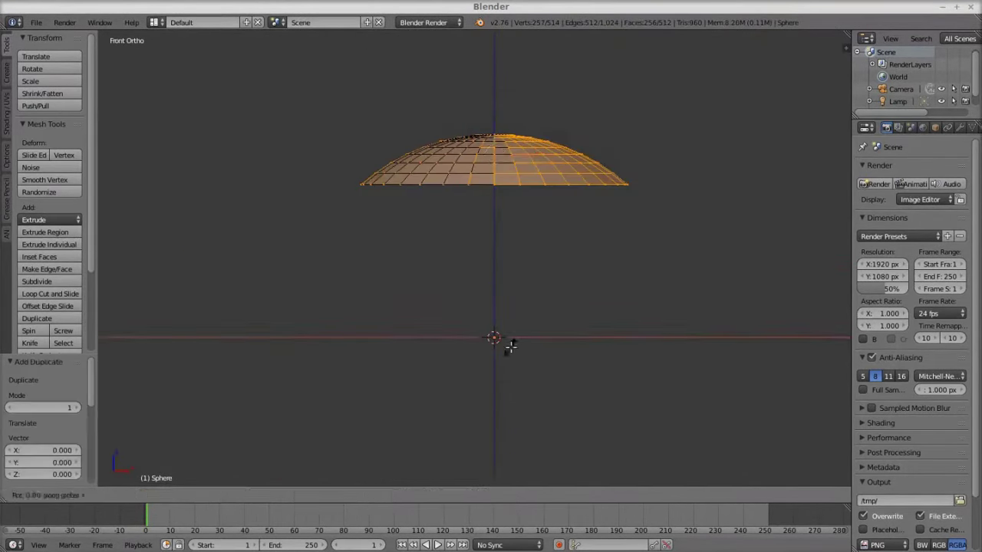
click(701, 210)
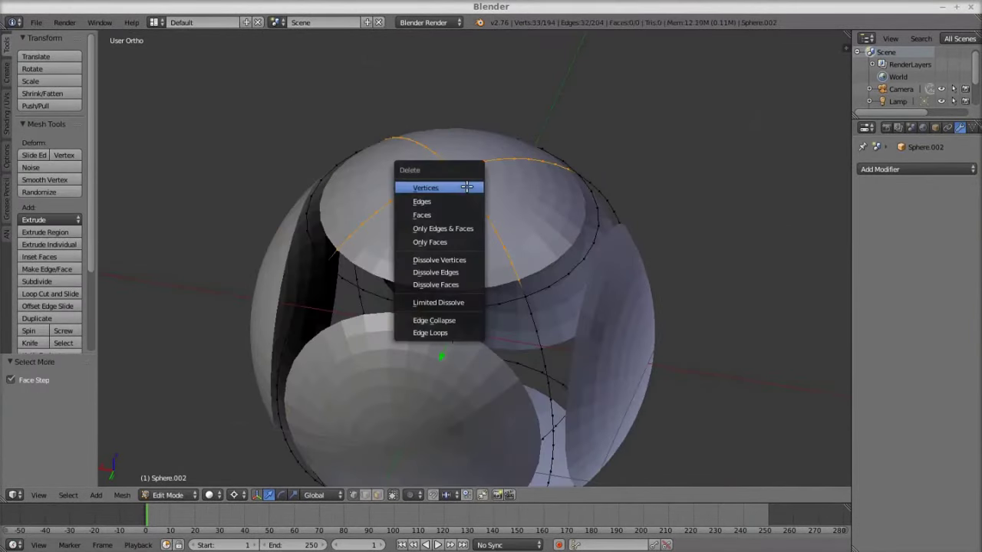
Delete the stray vertices and fill the first gap between caps with new faces
click(466, 187)
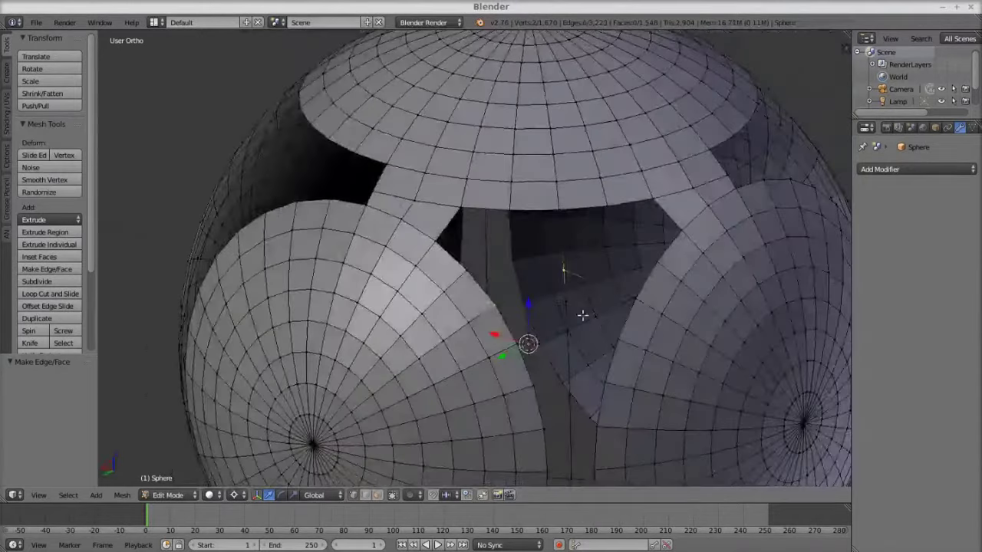
middle_drag(582, 315, 532, 291)
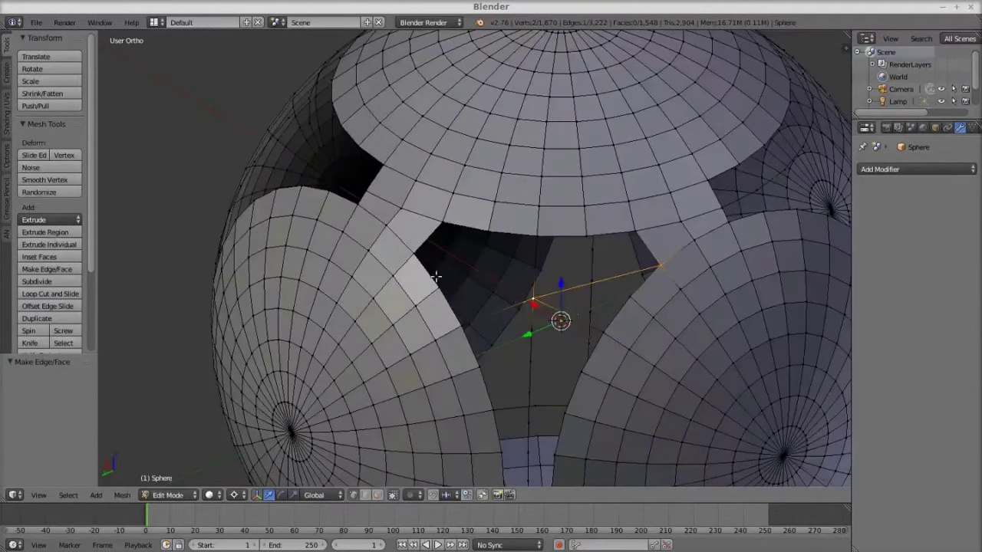
key(w)
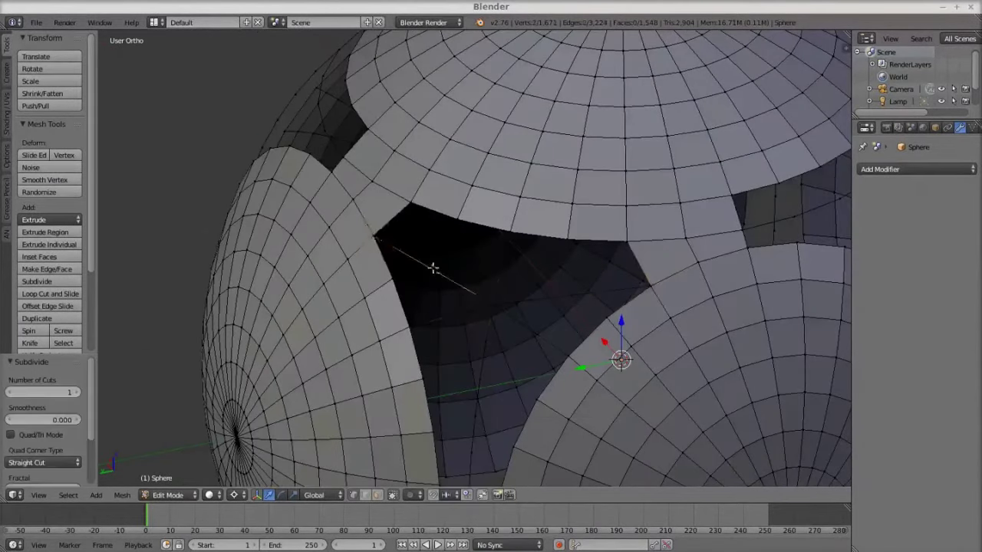
key(f)
mouse_move(472, 288)
middle_down()
mouse_move(469, 248)
mouse_move(520, 340)
middle_up()
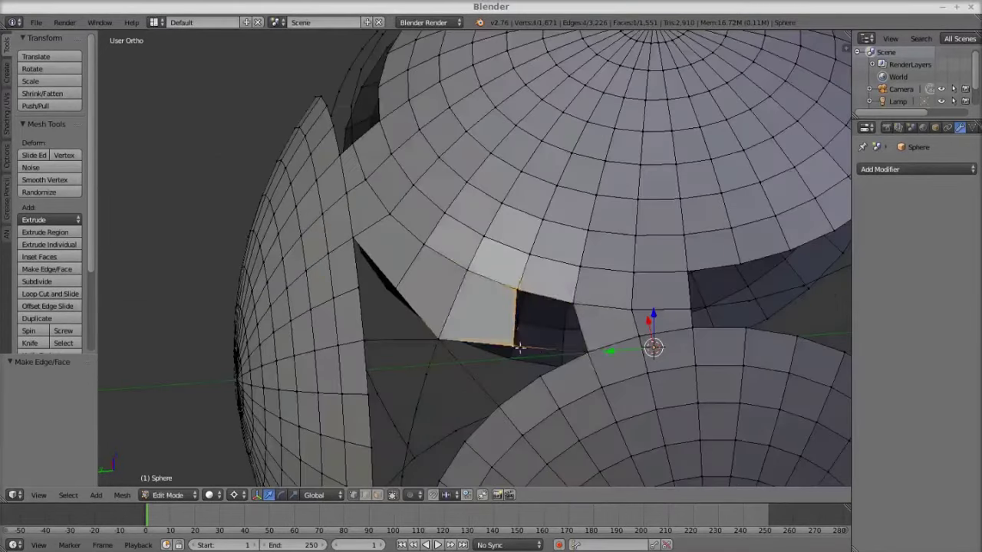
scroll(621, 340, down, 3)
key(f)
scroll(460, 394, up, 3)
mouse_move(461, 395)
middle_down()
mouse_move(544, 369)
mouse_move(460, 307)
middle_up()
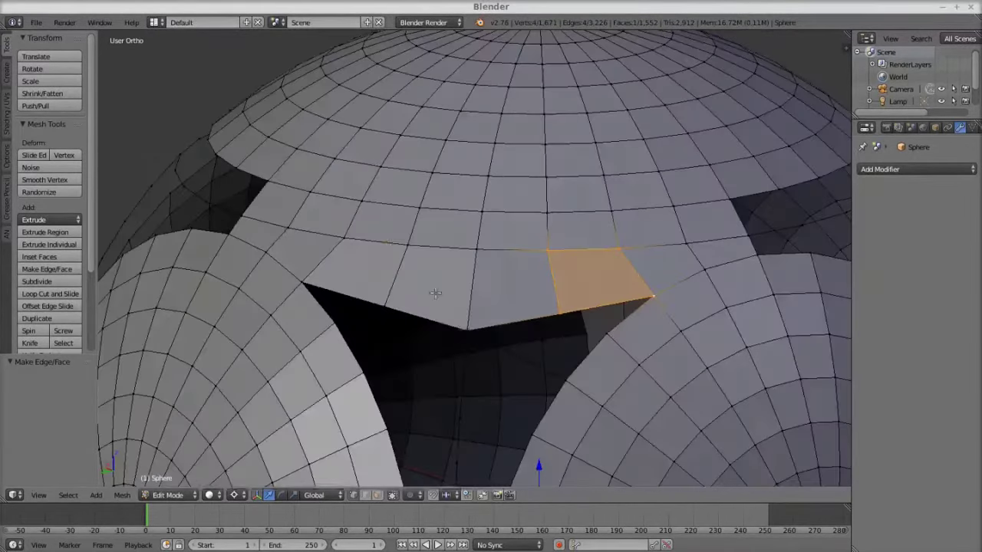
Knife-cut across the gap, merge its vertices and remove the extra edges
key(k)
click(318, 234)
key(Return)
middle_drag(626, 251, 591, 267)
key(alt+m)
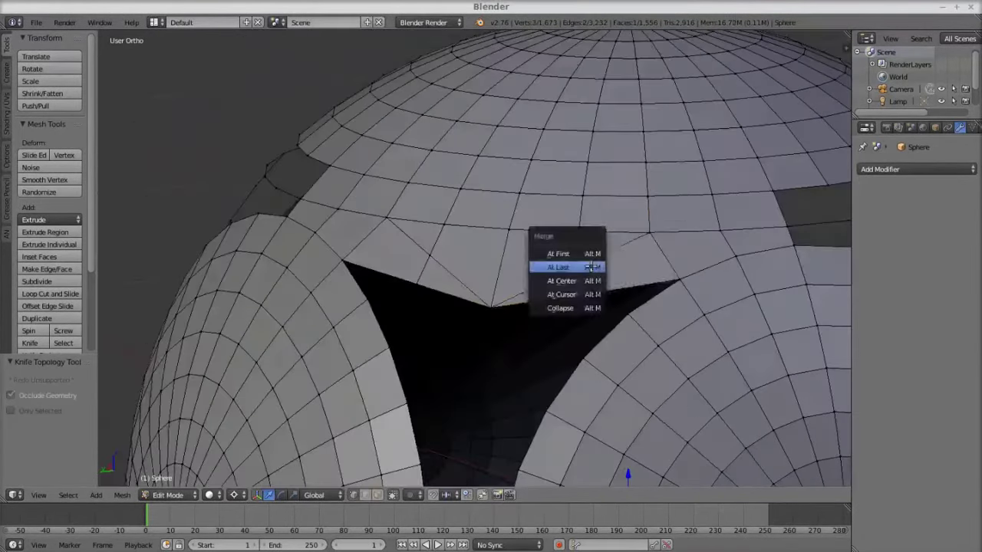
click(409, 286)
mouse_move(408, 286)
middle_down()
mouse_move(429, 345)
mouse_move(463, 307)
mouse_move(563, 348)
mouse_move(569, 308)
middle_up()
Fill the remaining opening with a face and merge its vertices At Last
key(f)
scroll(463, 307, down, 3)
scroll(563, 348, up, 2)
key(alt+m)
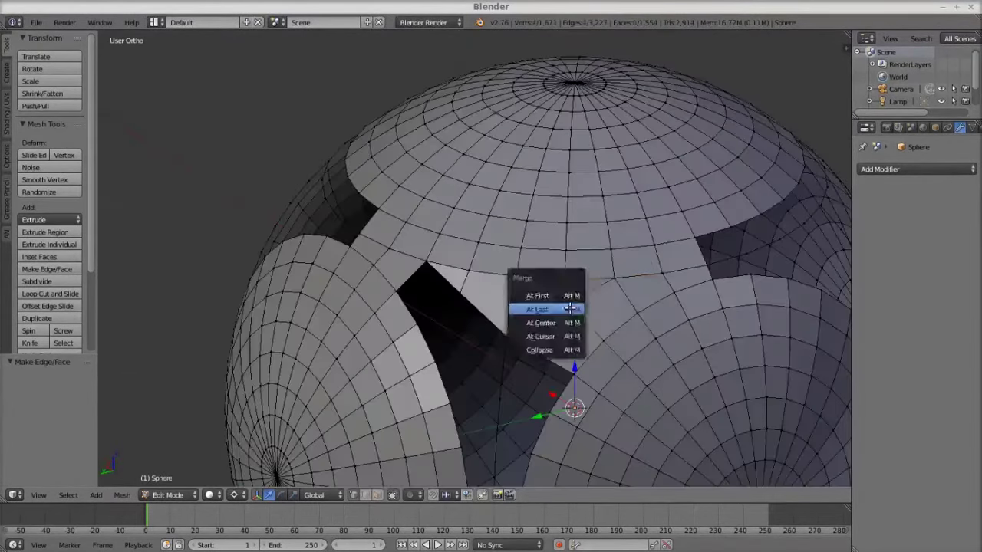
middle_drag(415, 264, 429, 291)
key(3)
click(417, 307)
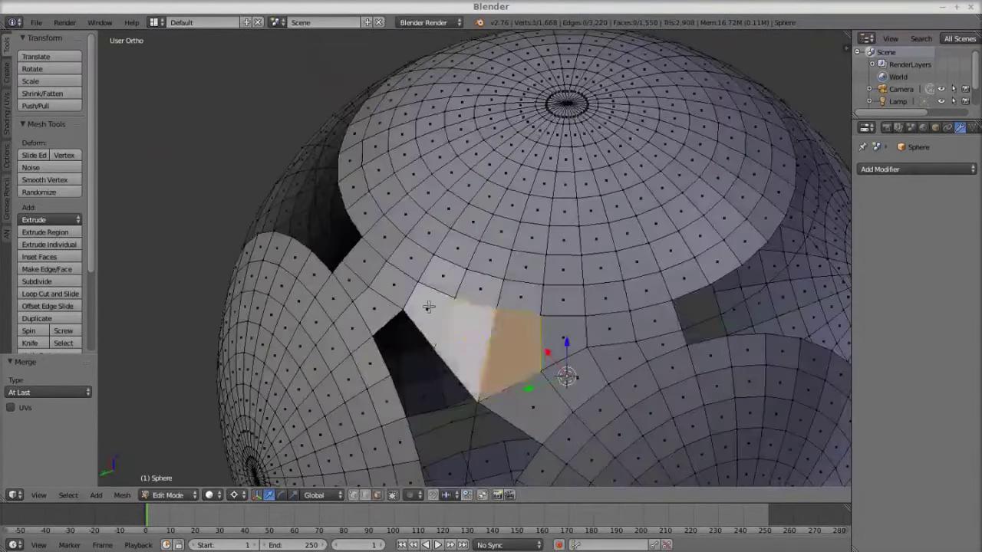
key(KP_7)
Delete everything but one quarter of the panel, mirror it and merge duplicate seam vertices
key(ctrl+KP_Add)
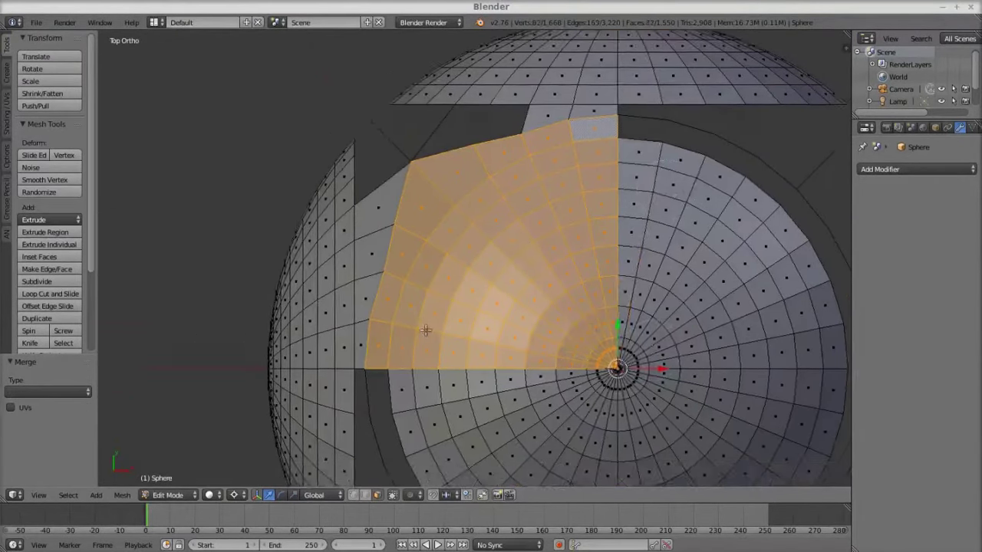
key(ctrl+i)
key(x)
click(680, 193)
middle_drag(680, 193, 680, 193)
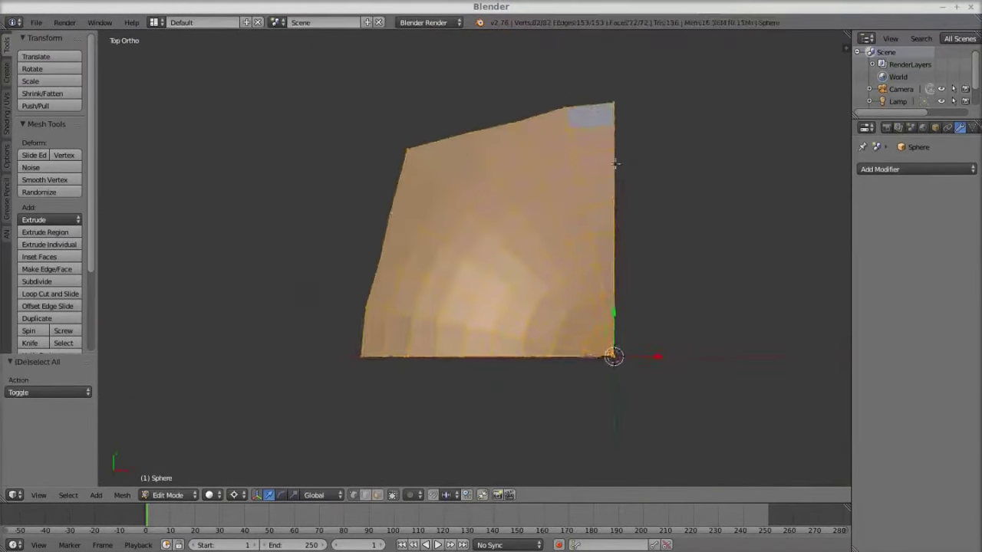
key(a)
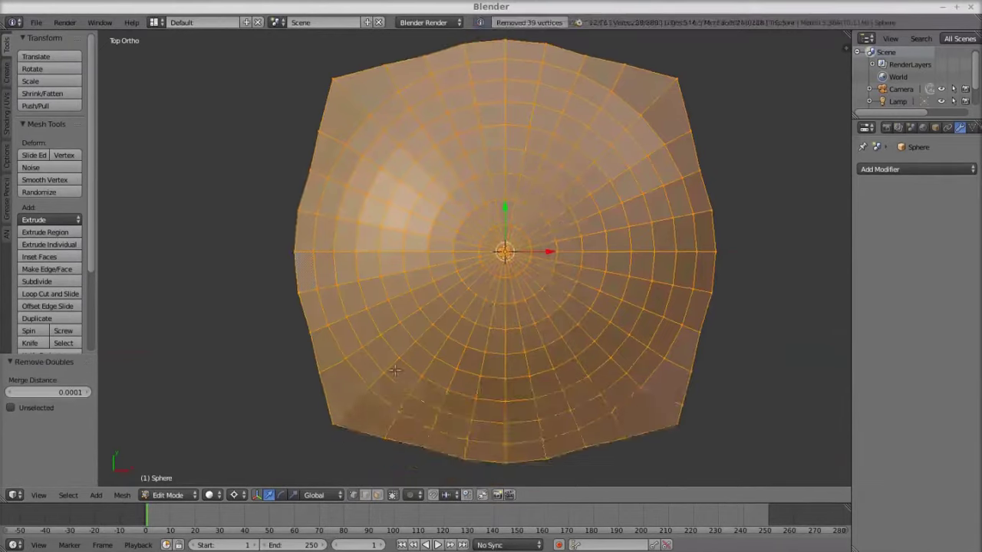
key(KP_1)
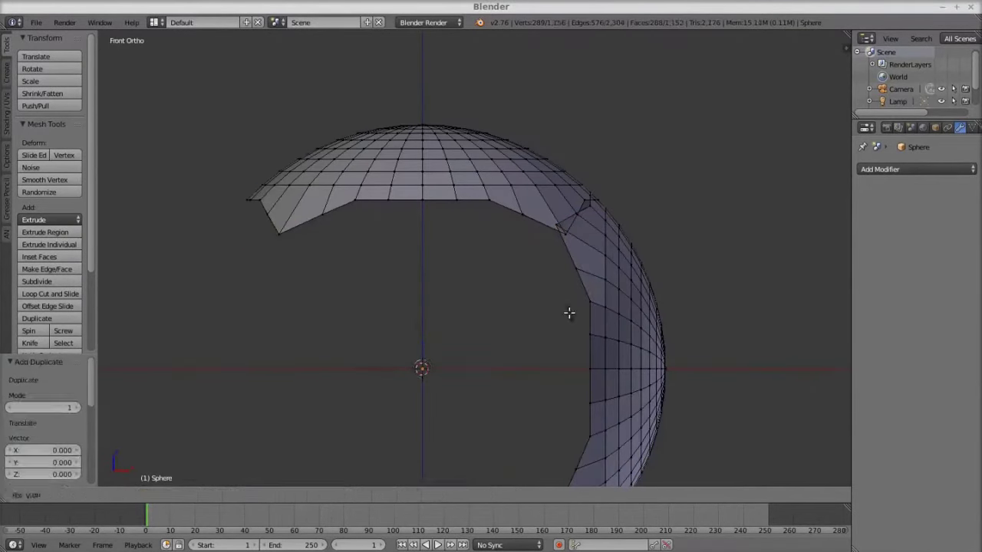
Duplicate the faces and rotate the copy 180° around Z
key(KP_7)
key(r)
key(z)
key(1)
key(8)
key(0)
key(Return)
middle_drag(620, 258, 537, 269)
scroll(534, 263, up, 3)
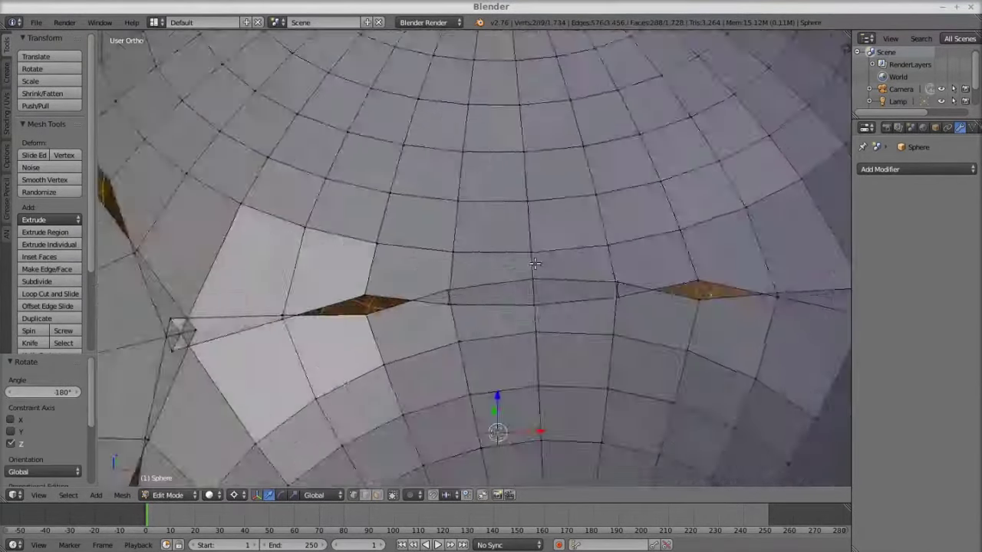
Merge the stray vertex pairs along the seams At Center
key(alt+m)
middle_drag(313, 253, 383, 265)
key(alt+m)
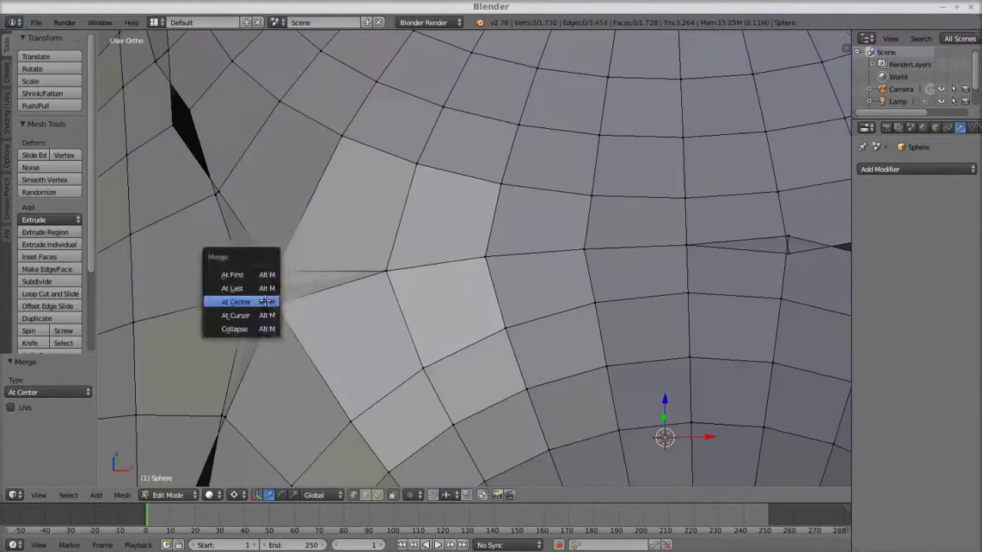
click(265, 301)
middle_drag(265, 301, 643, 305)
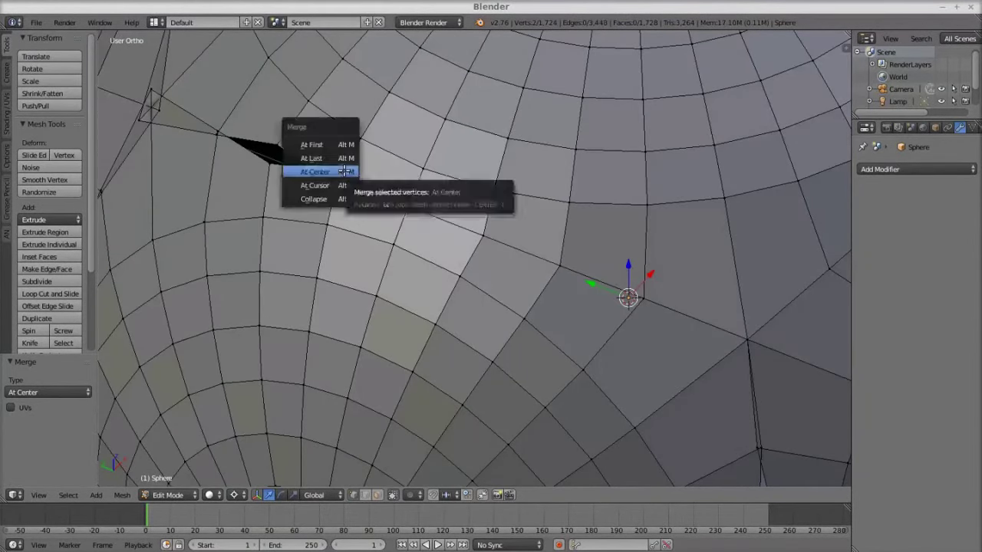
click(344, 172)
key(alt+m)
click(584, 231)
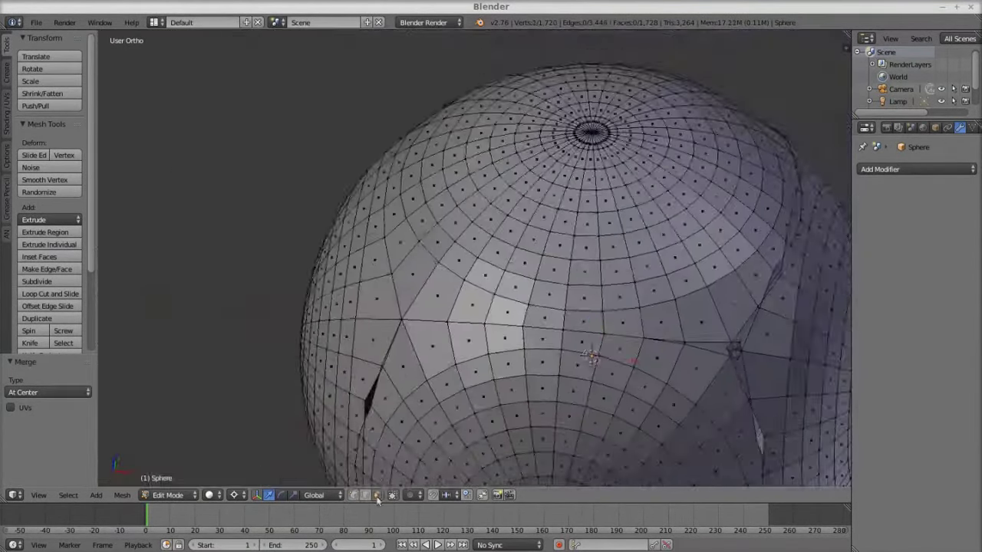
Copy the quarter rotated 90° around Z, remove seam doubles, and save the file
alt+click(723, 208)
key(KP_7)
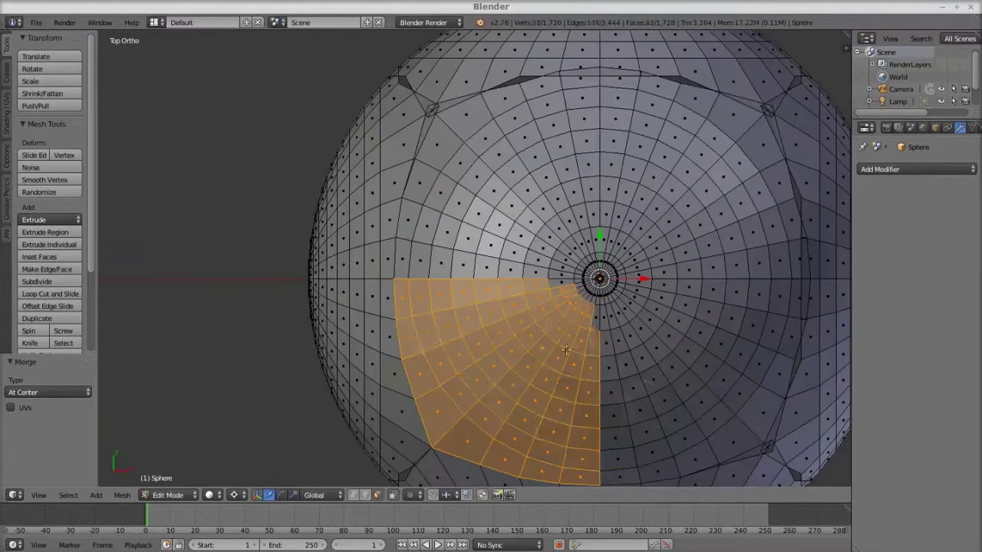
key(shift+h)
key(shift+d)
text(r90)
key(Return)
key(shift+r)
key(shift+r)
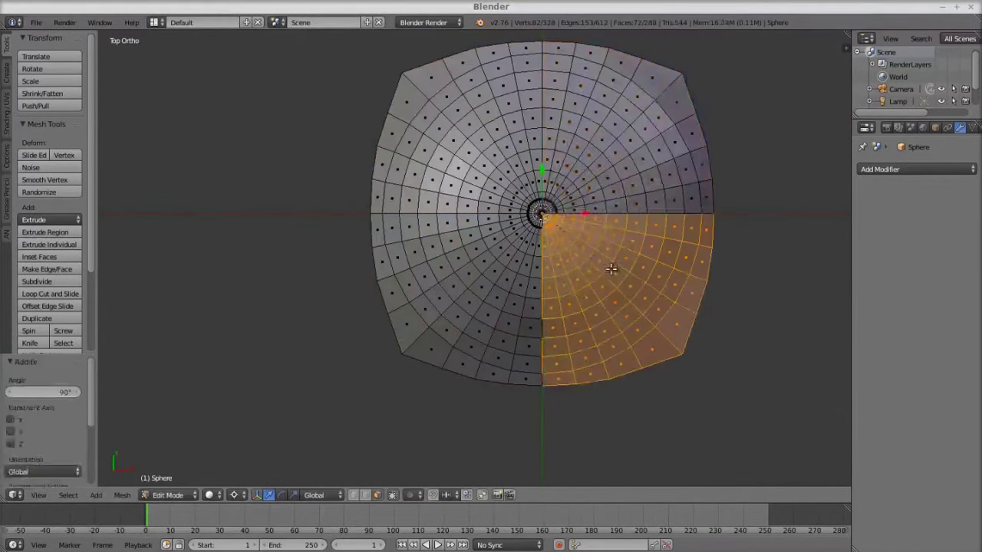
key(a)
key(w)
click(611, 268)
key(ctrl+s)
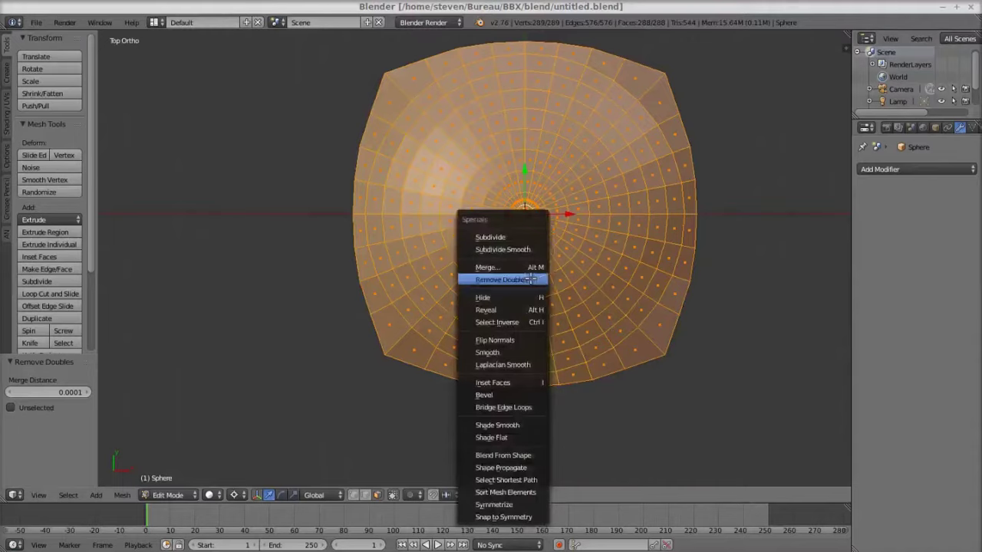
Save the file, then knife-cut and delete faces to shape the panel's notches
click(553, 278)
key(KP_1)
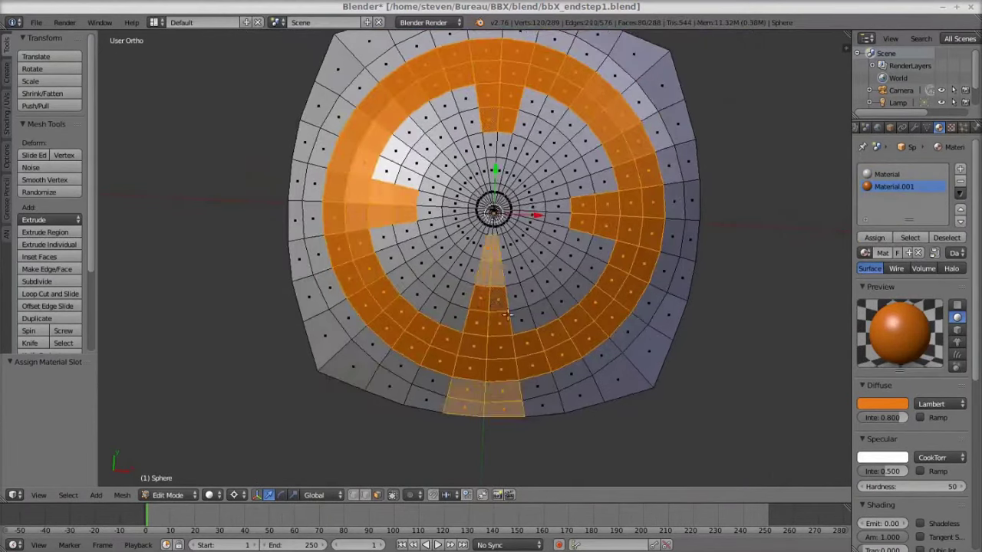
middle_drag(511, 313, 520, 316)
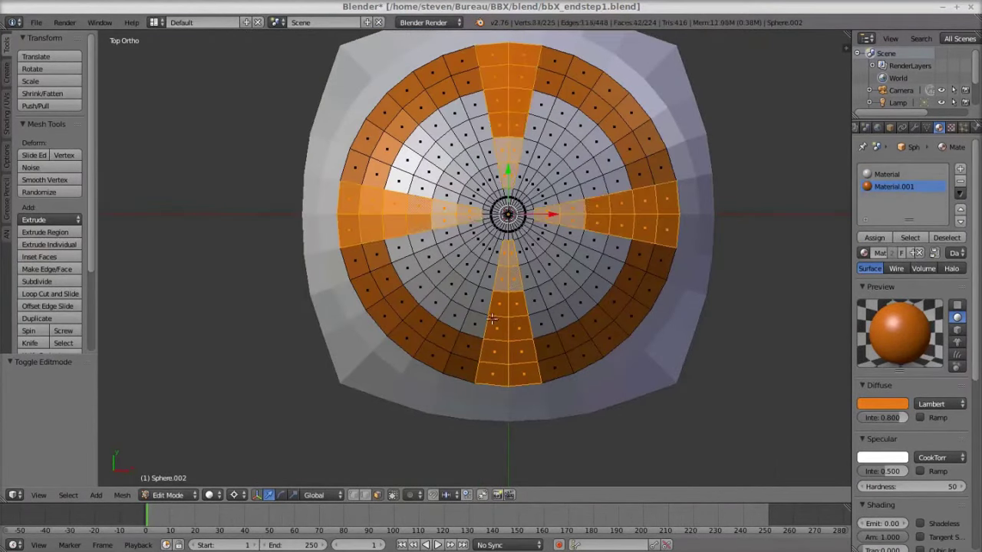
click(471, 293)
scroll(491, 307, up, 3)
alt+right_click(515, 323)
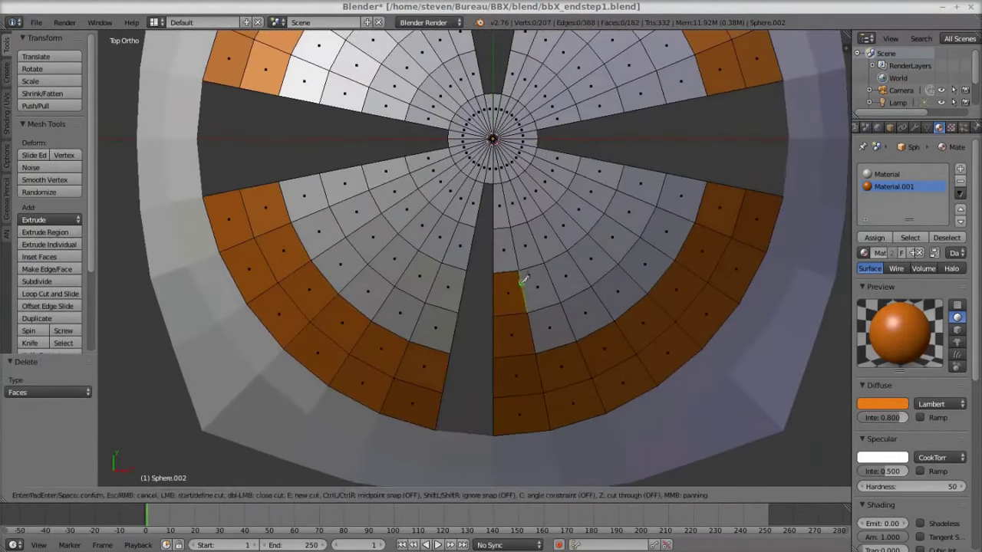
key(Return)
scroll(502, 273, up, 5)
key(Return)
scroll(540, 261, down, 5)
scroll(491, 307, up, 3)
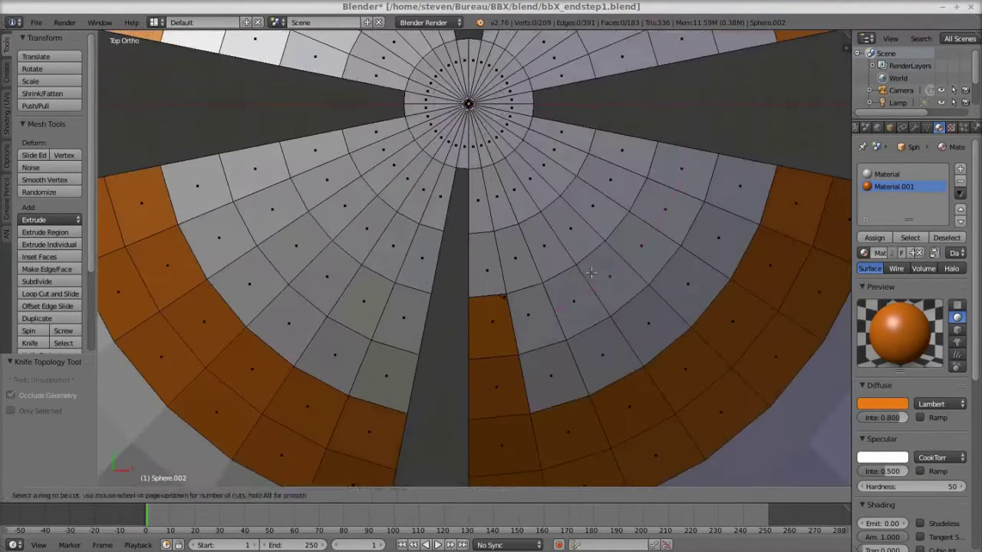
scroll(483, 403, down, 1)
Separate a radial face column into its own object and give the ring the orange Material.001
key(c)
key(p)
key(Tab)
right_click(493, 310)
key(Tab)
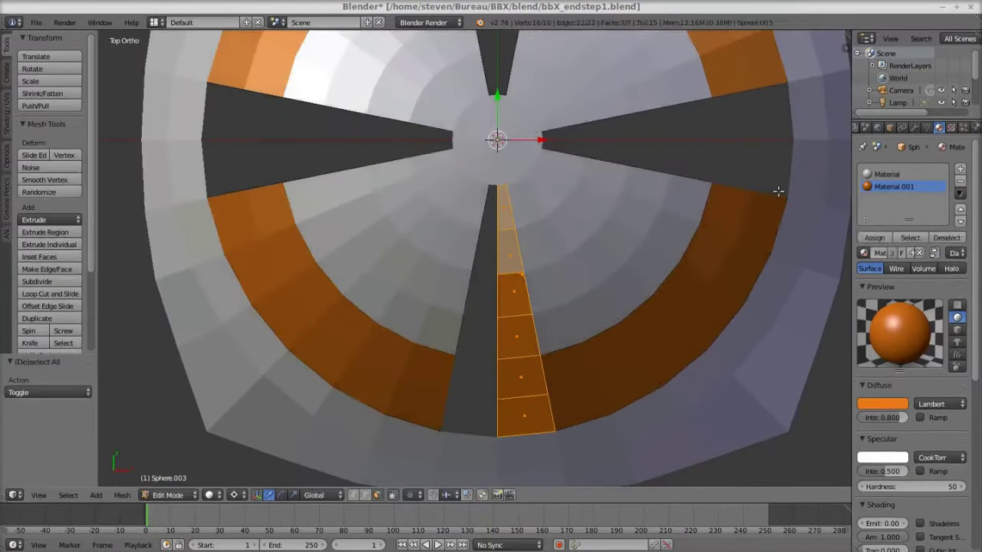
click(914, 127)
scroll(470, 295, up, 3)
click(939, 127)
key(Tab)
scroll(470, 295, down, 3)
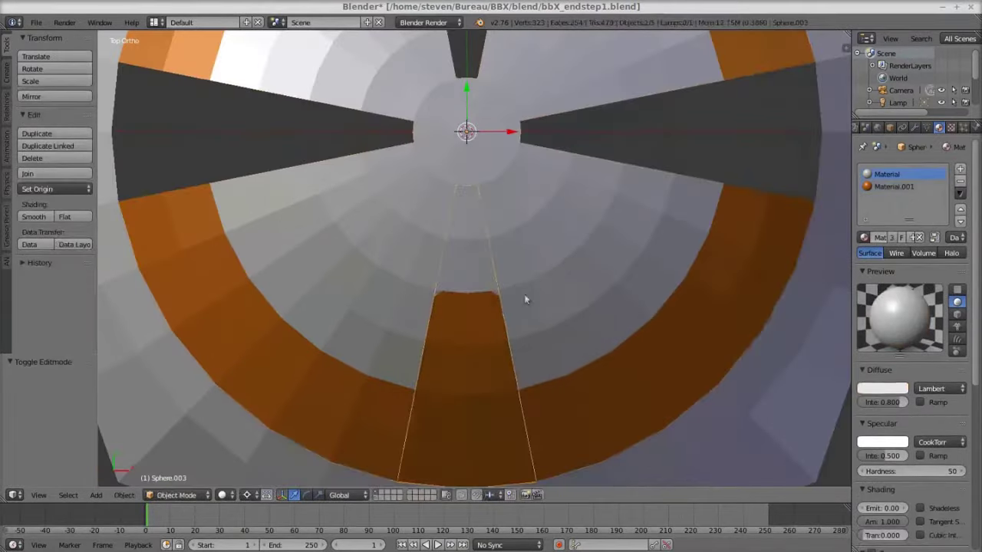
right_click(523, 294)
key(Tab)
scroll(577, 266, up, 2)
scroll(443, 263, down, 1)
Merge the notch vertices At Last, remove doubles and invert the selection
key(k)
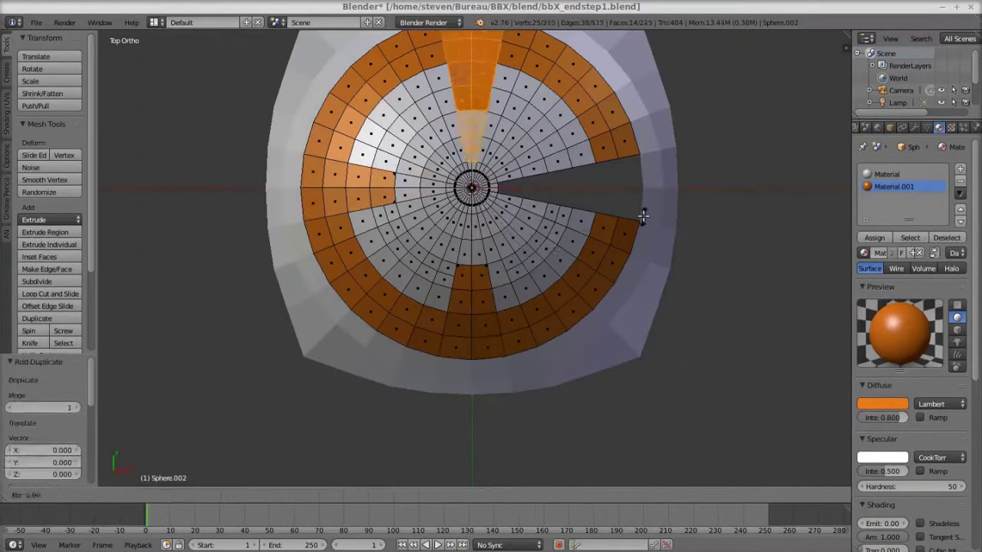
key(w)
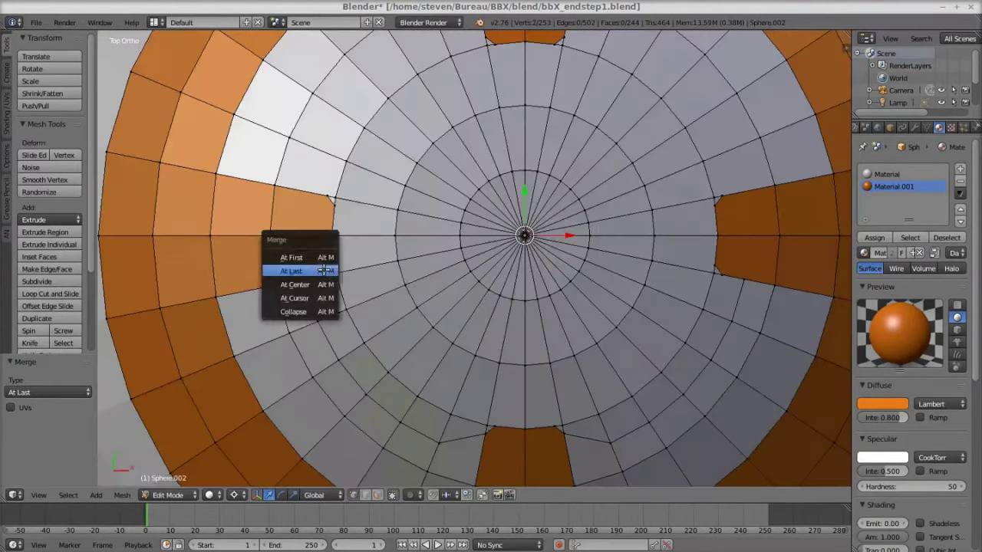
click(307, 272)
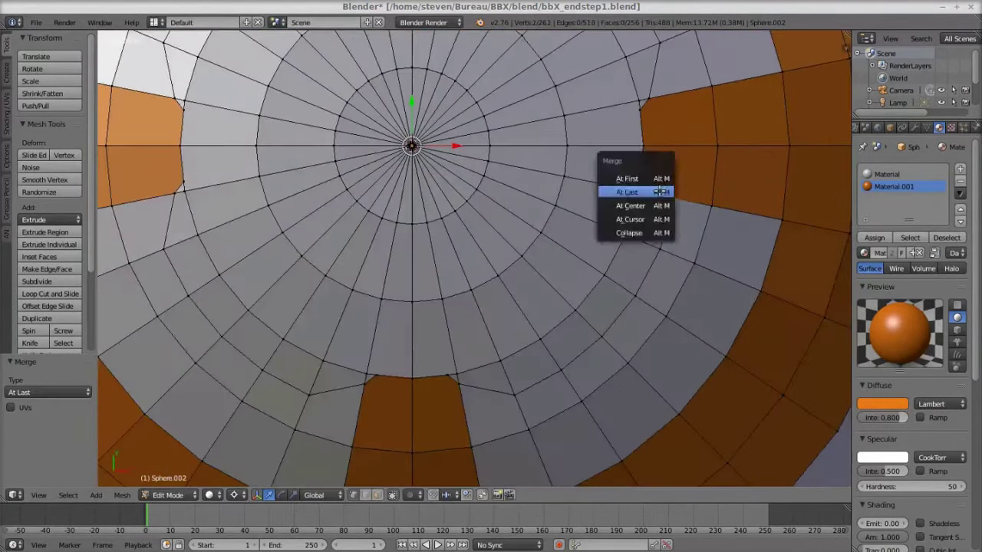
click(577, 189)
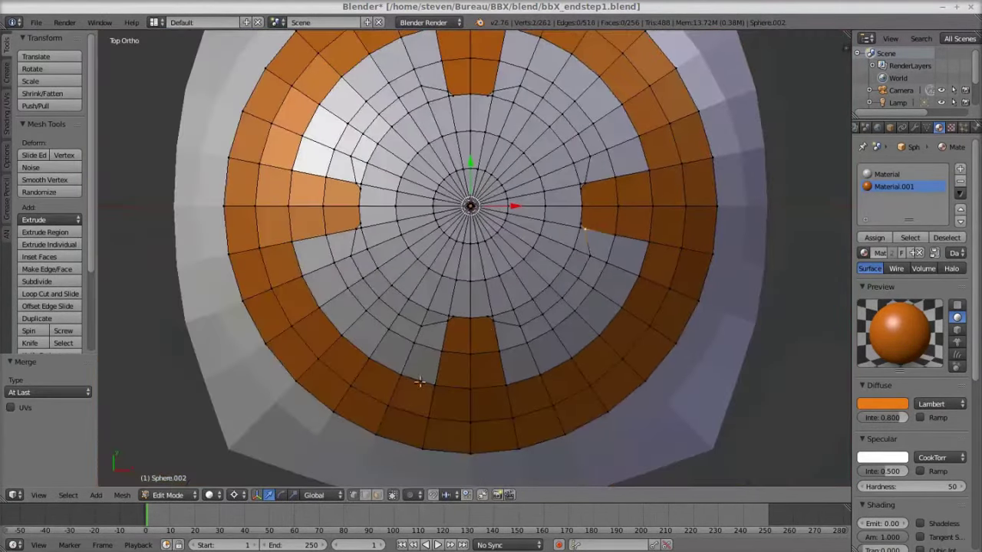
key(a)
key(a)
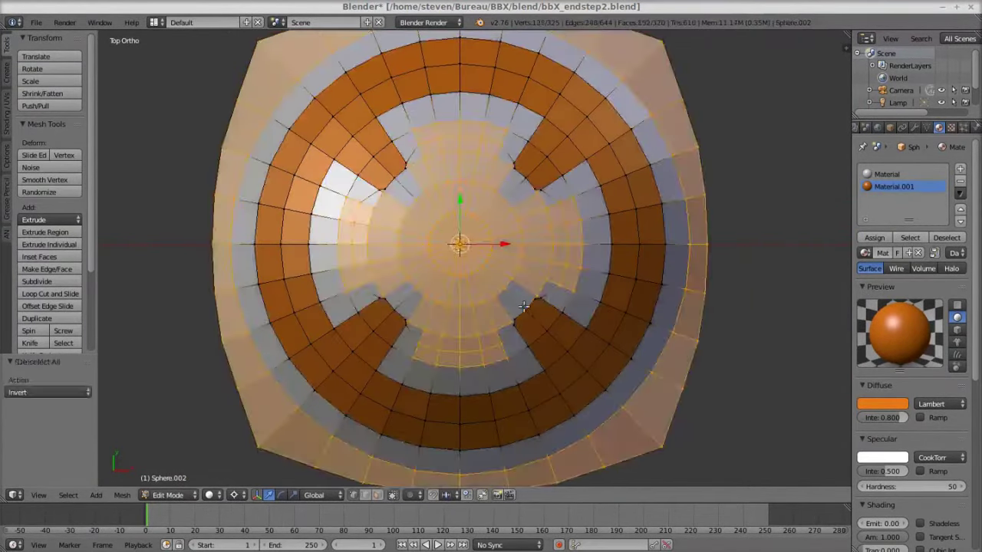
Create a 'contour' vertex group and assign the ring faces to it
click(926, 127)
click(959, 271)
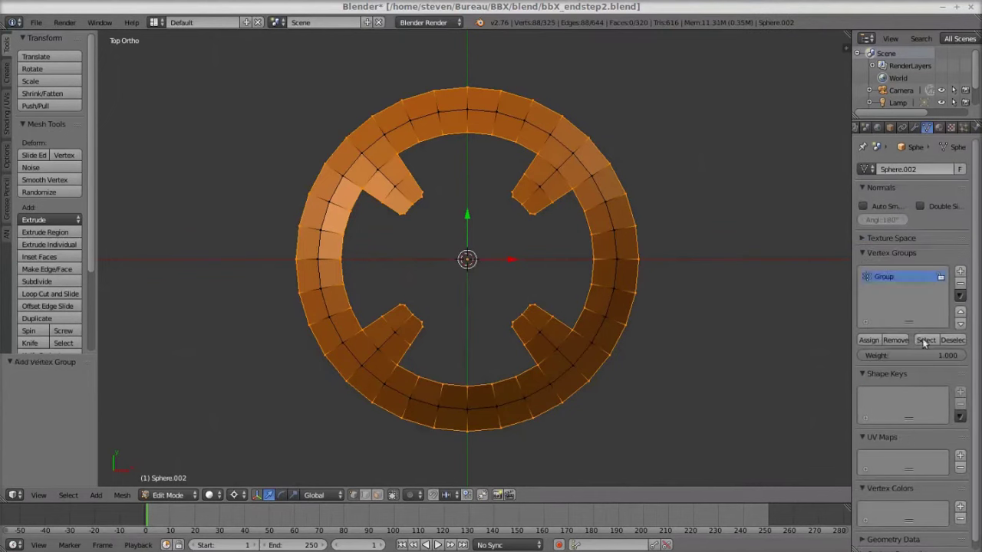
text(contour)
key(a)
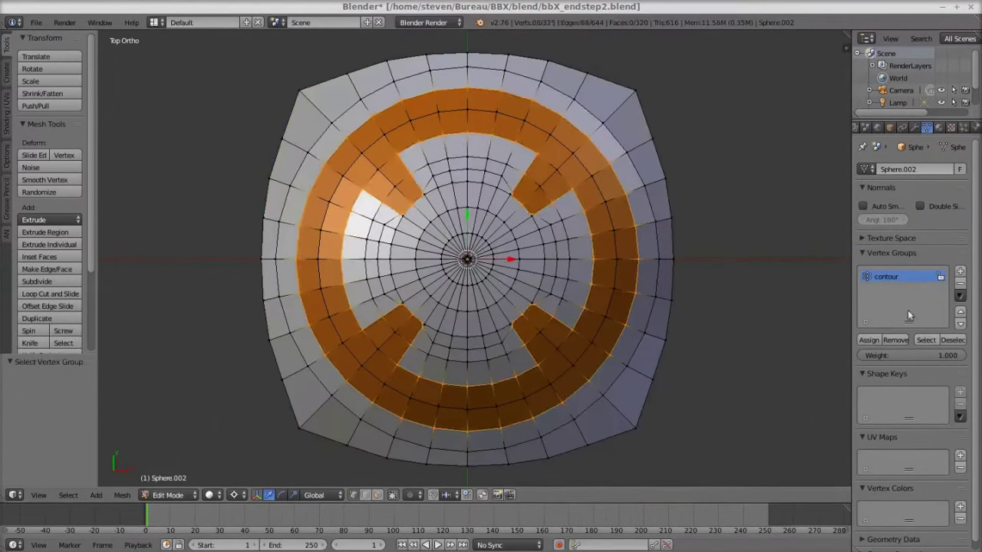
key(KP_1)
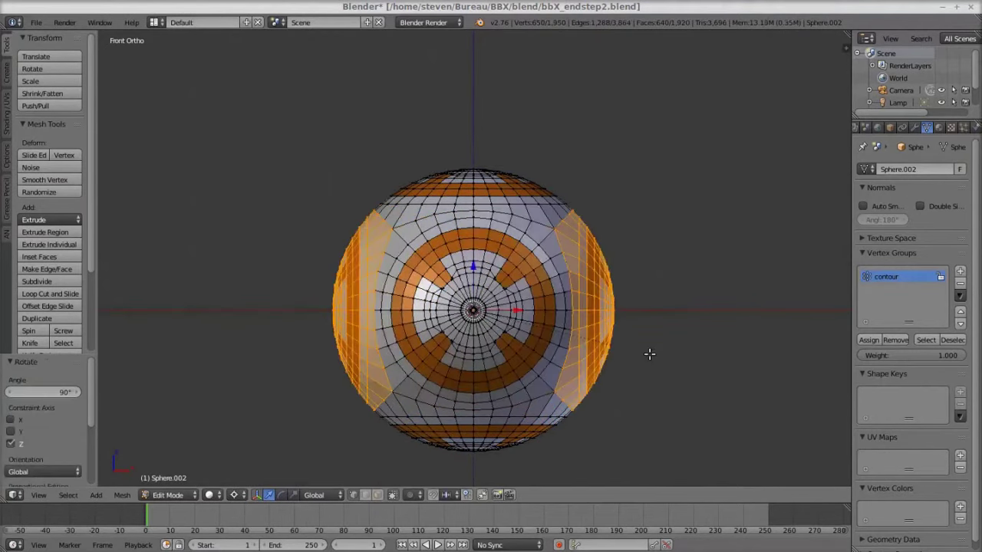
Remove doubles across the mesh, bevel the panel seams and relax the bevel strip twice
key(a)
middle_drag(649, 354, 490, 273)
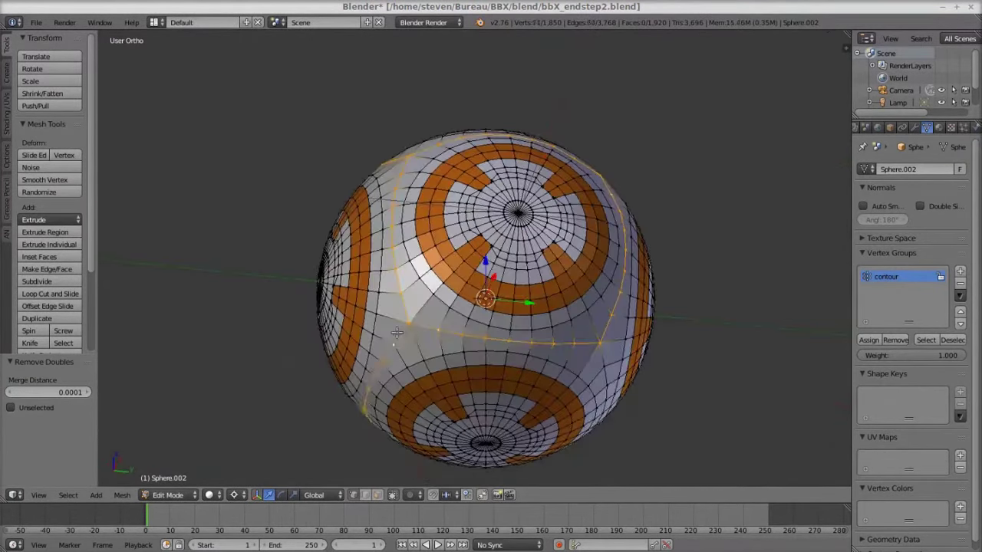
mouse_move(396, 332)
middle_down()
mouse_move(371, 291)
mouse_move(565, 326)
middle_up()
key(ctrl+b)
key(ctrl+KP_Add)
key(space)
key(Return)
key(space)
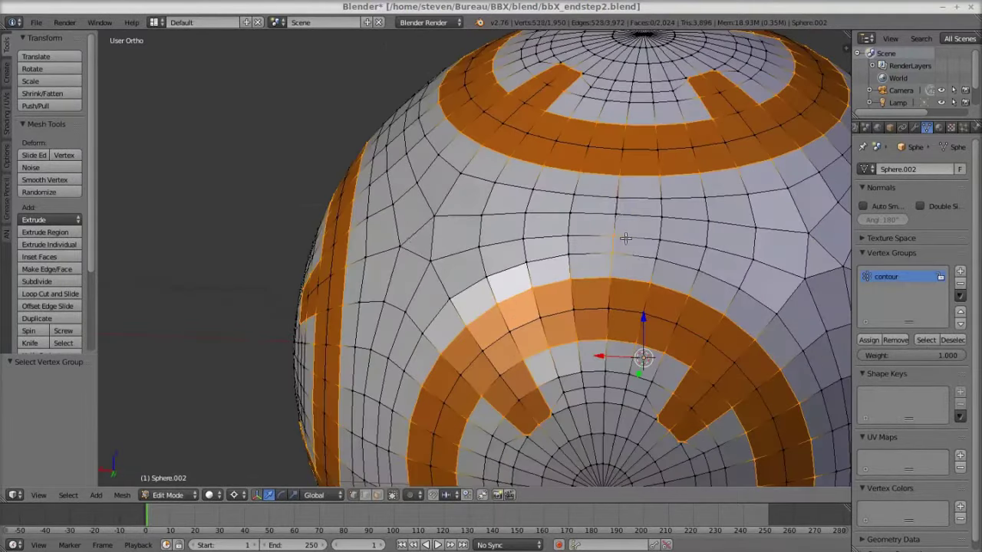
mouse_move(626, 239)
middle_down()
mouse_move(345, 259)
mouse_move(595, 365)
mouse_move(416, 320)
mouse_move(543, 300)
middle_up()
scroll(433, 314, down, 3)
Select the vertical face band between ring panels, grow it by one ring, and scale it slightly
key(a)
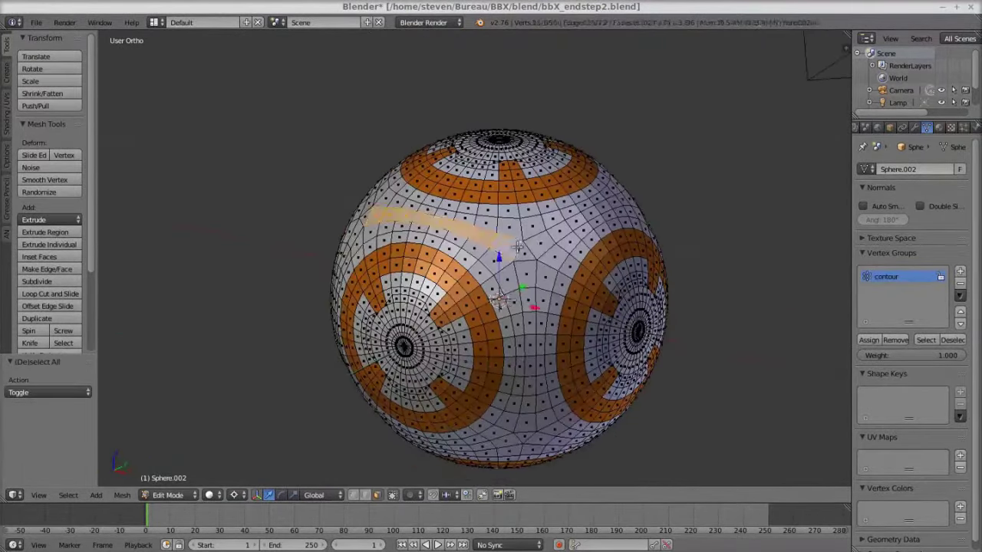
middle_drag(519, 245, 587, 296)
mouse_move(446, 269)
middle_down()
mouse_move(485, 346)
mouse_move(481, 426)
mouse_move(341, 294)
middle_up()
alt+shift+right_click(482, 426)
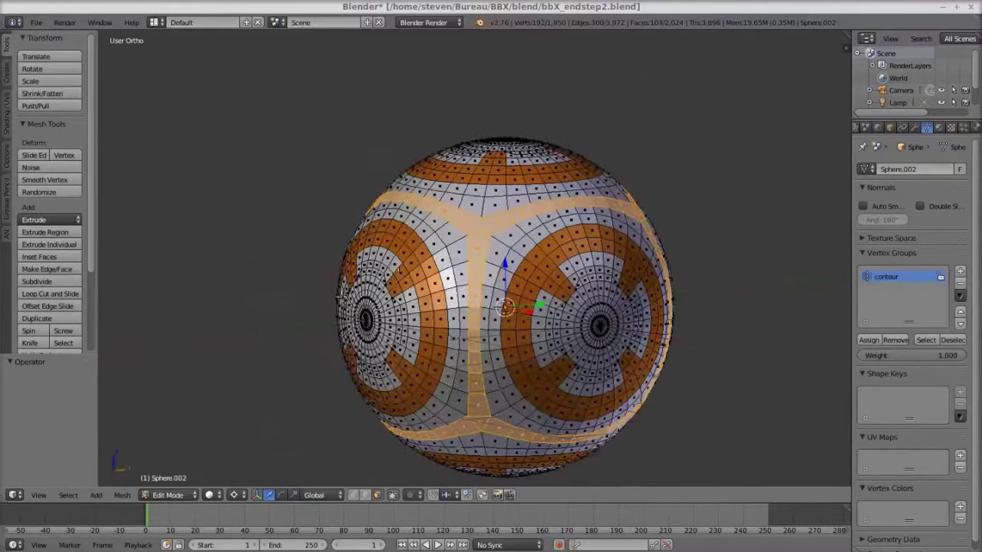
mouse_move(794, 361)
middle_down()
mouse_move(158, 317)
mouse_move(514, 308)
middle_up()
key(ctrl+KP_Add)
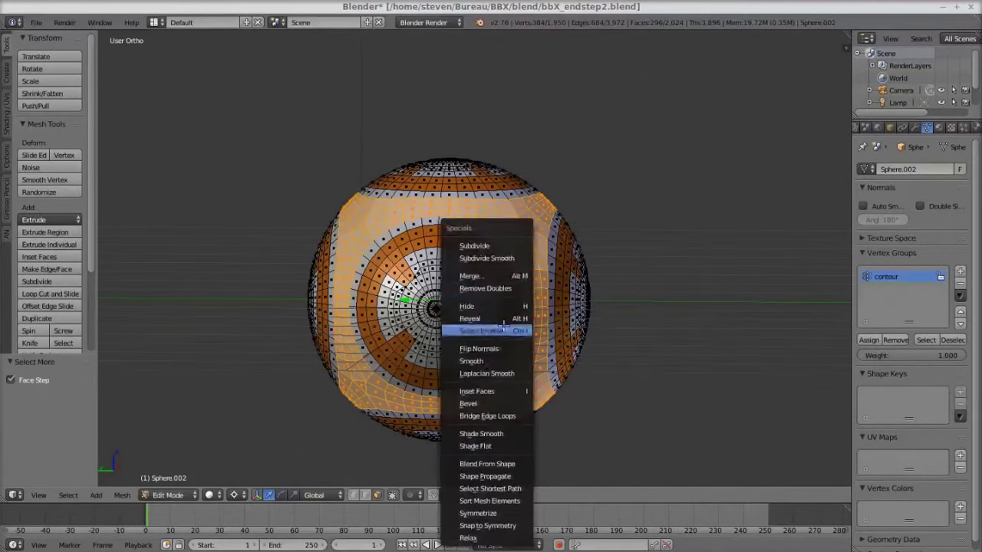
key(KP_1)
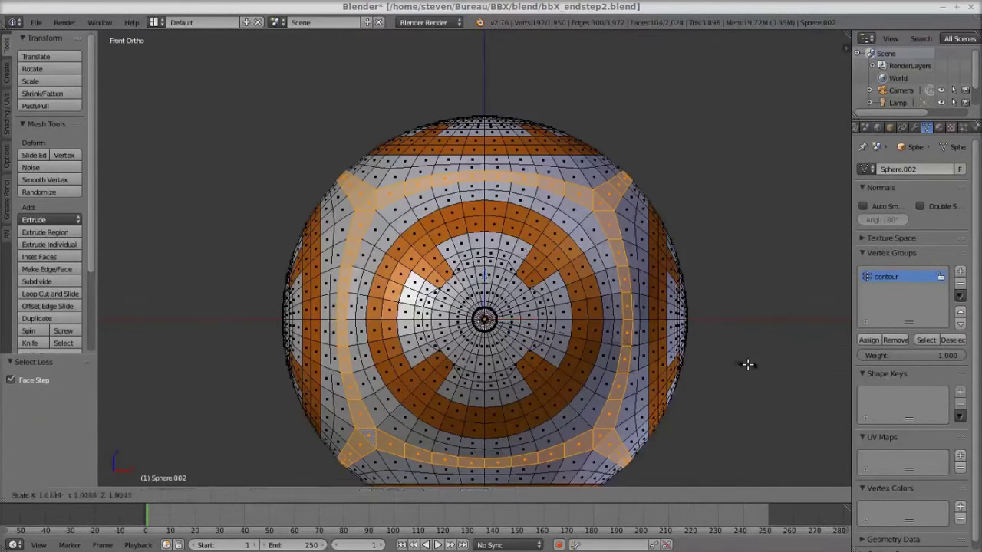
key(Tab)
mouse_move(731, 364)
middle_down()
mouse_move(682, 348)
mouse_move(468, 329)
mouse_move(545, 319)
mouse_move(397, 325)
middle_up()
key(Tab)
Select the contour group's edges and bevel them by 0.003
key(a)
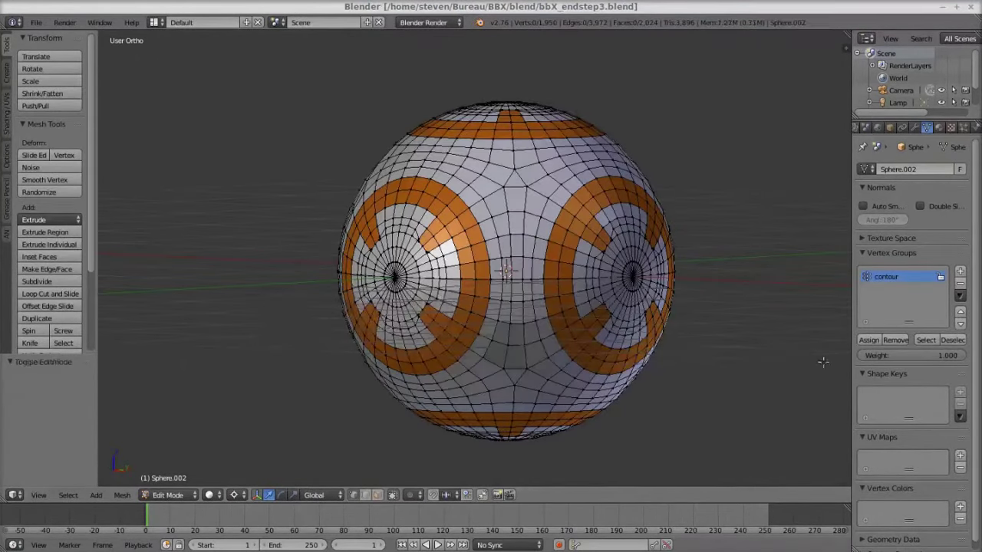
click(926, 340)
scroll(506, 269, up, 5)
key(ctrl+b)
click(516, 252)
scroll(517, 251, down, 2)
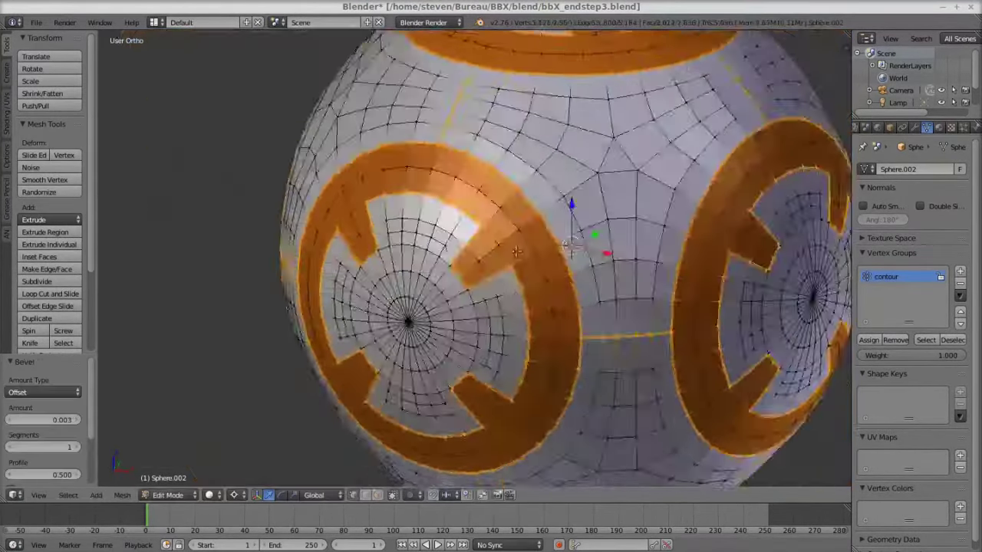
scroll(516, 251, up, 4)
Shrink the bevel strip 0.007 inward, group it as 'interieur', and assign the black material
key(alt+s)
click(493, 348)
scroll(493, 347, up, 4)
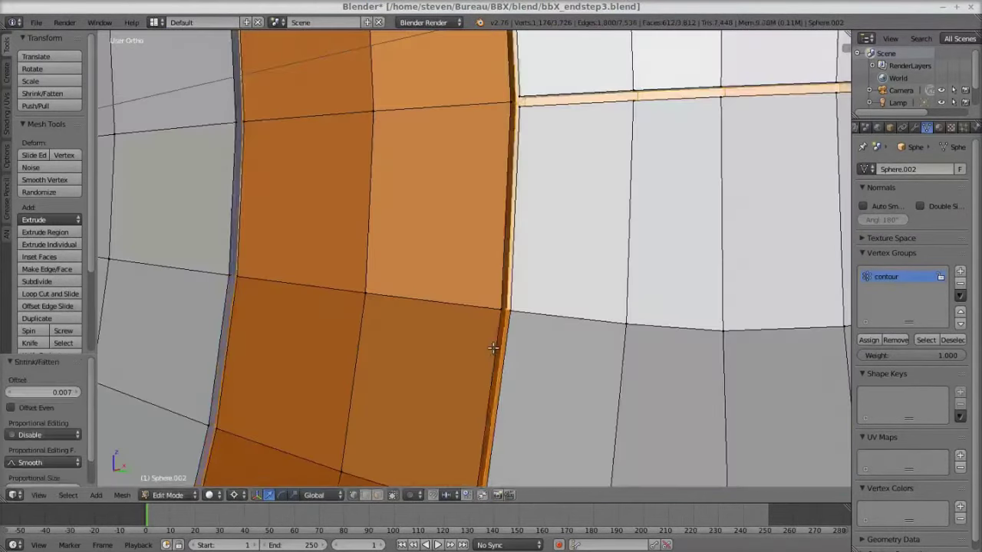
scroll(493, 348, down, 6)
scroll(493, 347, up, 3)
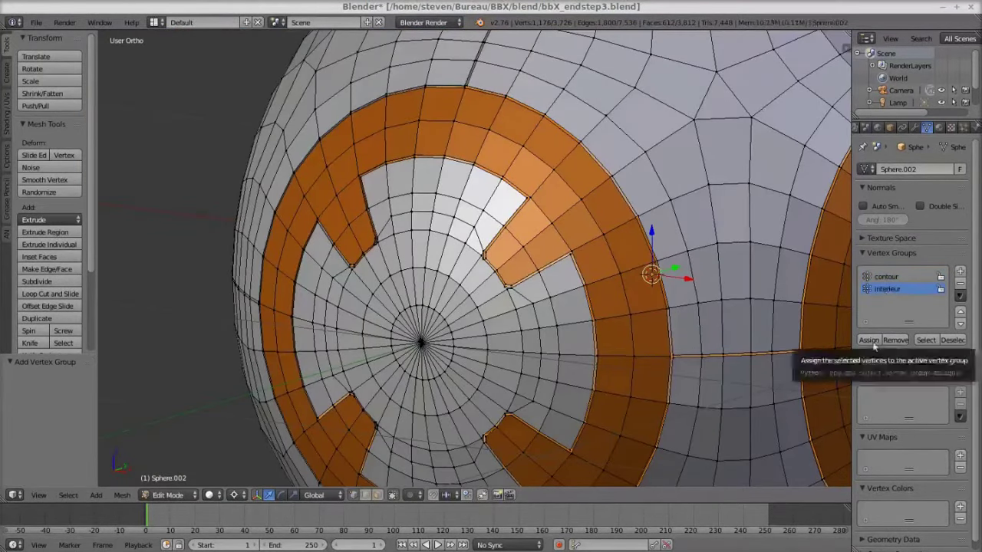
click(939, 127)
click(875, 238)
click(883, 404)
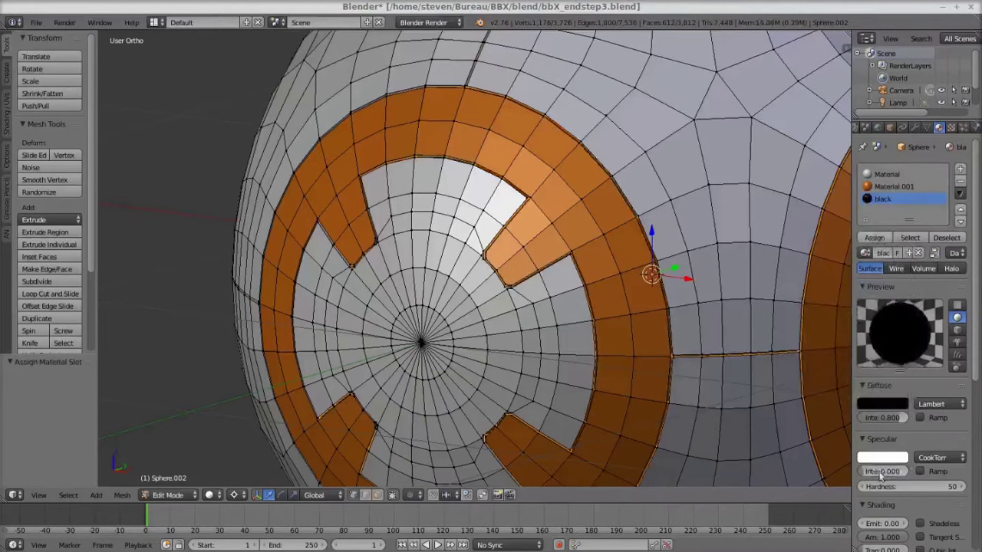
Name the material slots 'mat 1' and 'orange', then add a level-1 Subdivision Surface modifier to the sphere
click(894, 187)
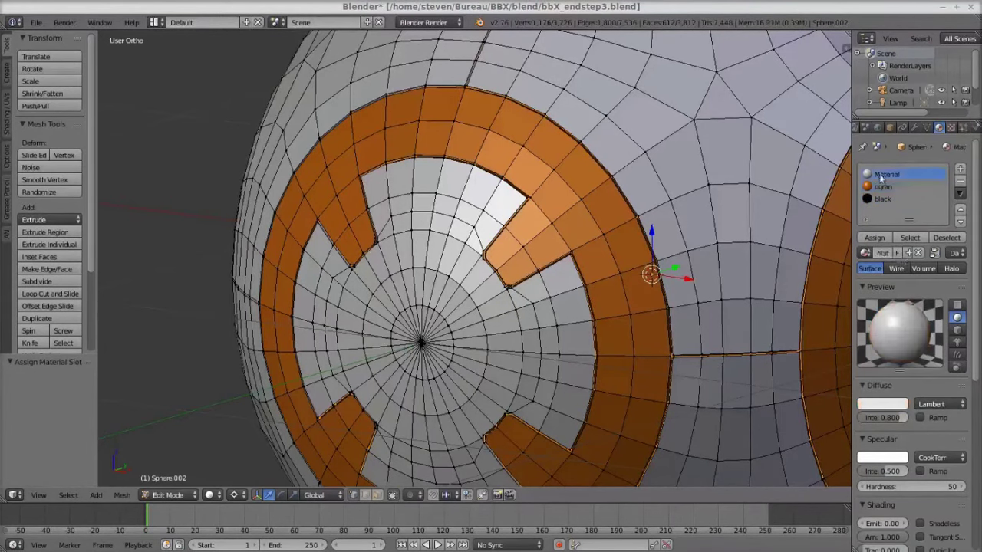
text(mat 1)
key(a)
scroll(594, 269, up, 5)
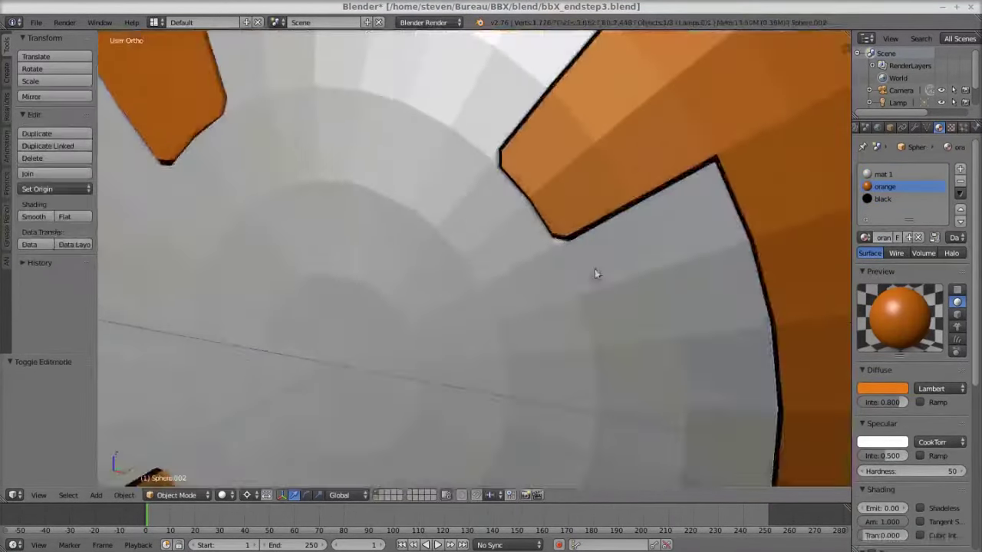
scroll(526, 346, down, 5)
scroll(526, 346, up, 5)
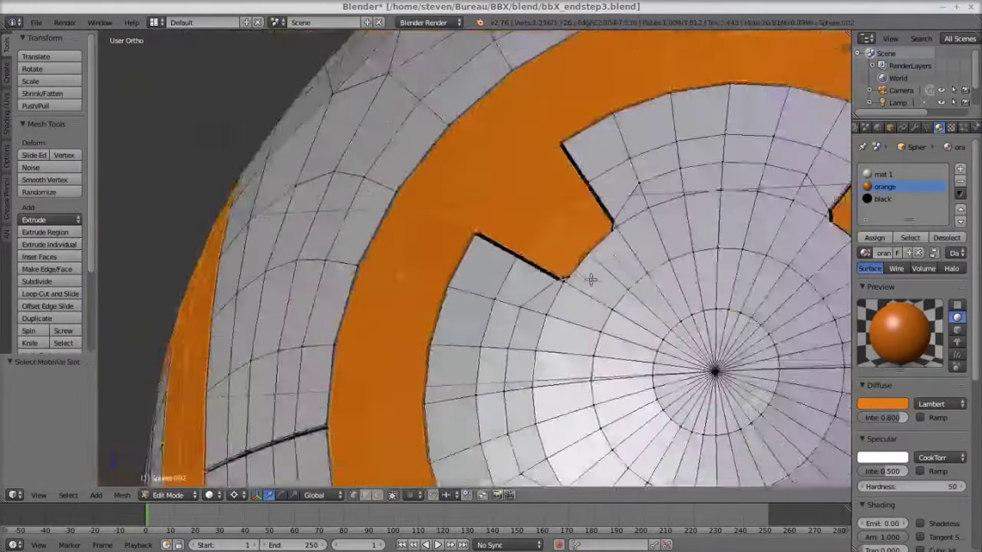
mouse_move(583, 280)
middle_down()
mouse_move(750, 369)
mouse_move(713, 237)
middle_up()
key(ctrl+1)
Preview the subdivision-smoothed sphere in Object Mode, then return to Edit Mode
key(Tab)
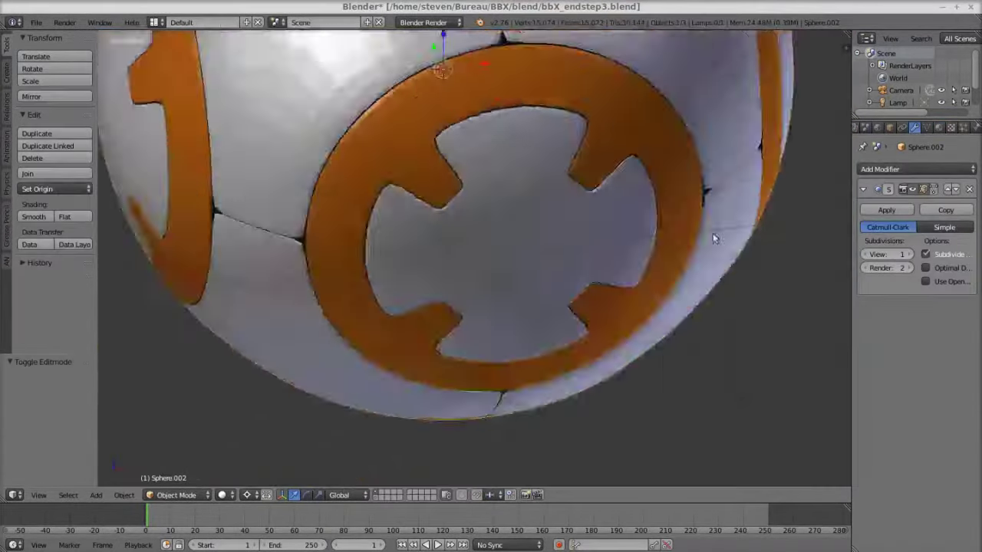
scroll(450, 245, down, 4)
middle_drag(451, 245, 422, 240)
scroll(423, 240, up, 4)
key(Tab)
scroll(423, 240, up, 5)
Add a loop cut along the orange ring and slide the new edge loop into position
key(ctrl+r)
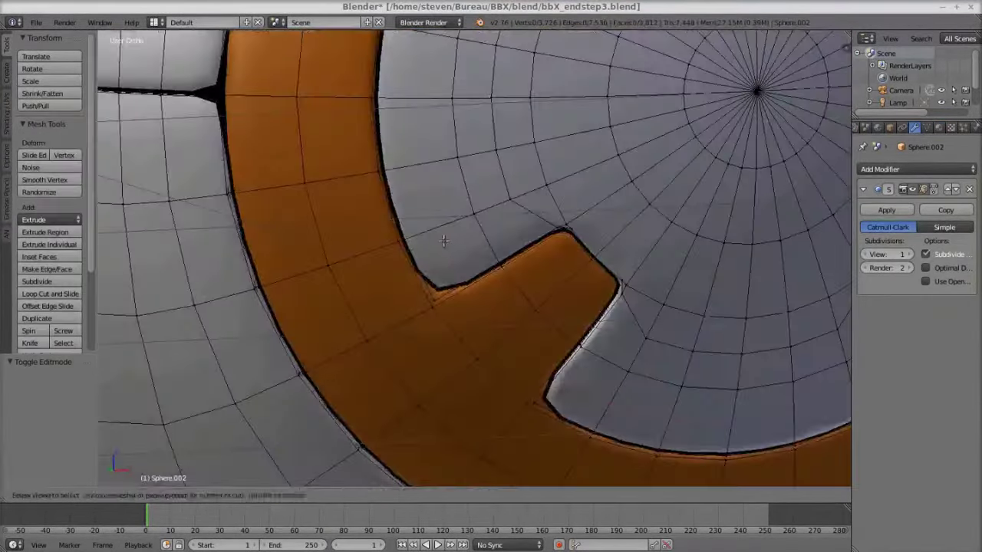
click(412, 240)
scroll(460, 269, down, 5)
scroll(520, 292, up, 5)
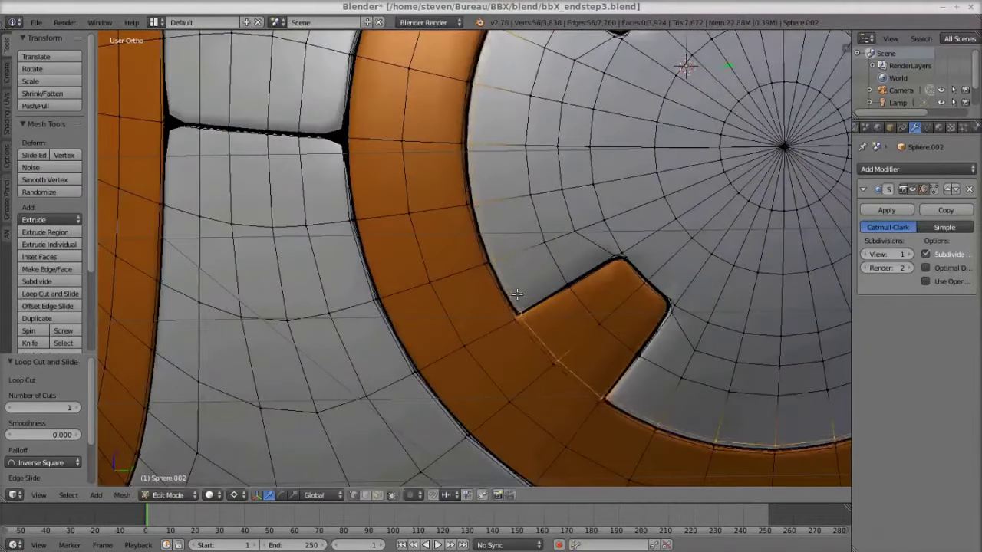
middle_drag(517, 294, 550, 274)
click(611, 224)
scroll(610, 224, down, 5)
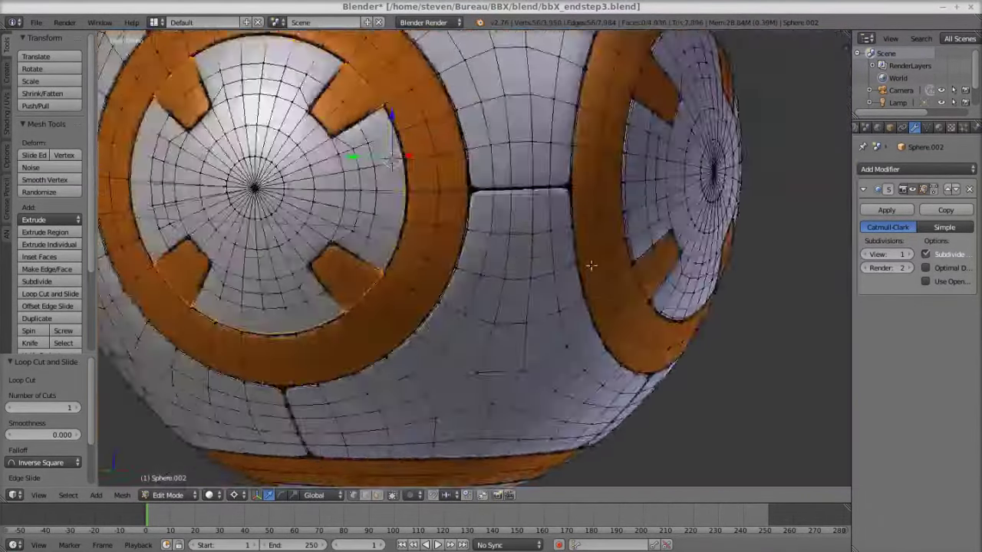
middle_drag(610, 224, 553, 154)
scroll(552, 154, up, 3)
scroll(538, 113, down, 3)
scroll(538, 114, up, 4)
mouse_move(537, 114)
middle_down()
mouse_move(504, 333)
mouse_move(544, 75)
mouse_move(494, 246)
mouse_move(225, 248)
mouse_move(351, 219)
middle_up()
click(544, 449)
Check the smoothing and inspect the seam between the two rings, ending in Object Mode
key(Tab)
scroll(504, 328, down, 4)
scroll(493, 246, up, 4)
key(Tab)
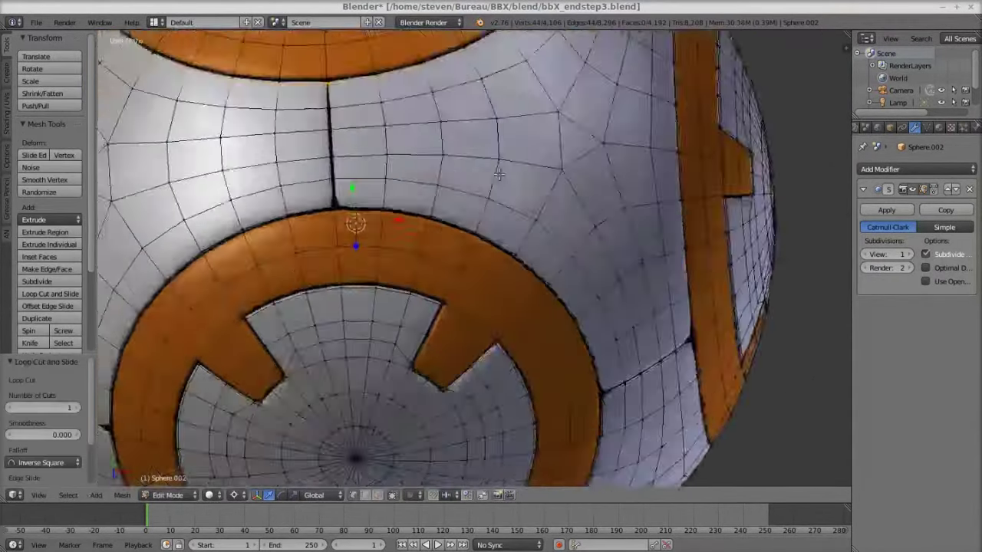
scroll(449, 230, up, 3)
scroll(473, 251, down, 3)
mouse_move(473, 250)
middle_down()
mouse_move(491, 192)
mouse_move(412, 106)
mouse_move(399, 199)
middle_up()
scroll(491, 192, up, 3)
scroll(494, 182, down, 1)
scroll(412, 106, up, 2)
scroll(399, 200, down, 3)
scroll(342, 305, up, 4)
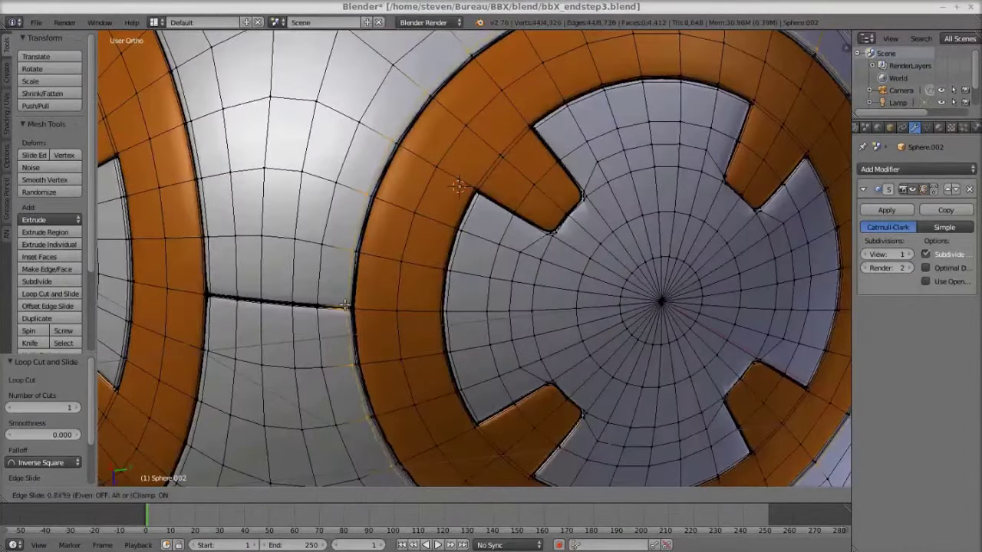
key(Tab)
scroll(420, 323, down, 4)
mouse_move(420, 322)
middle_down()
mouse_move(521, 230)
mouse_move(493, 245)
middle_up()
Switch the render engine to Cycles and preview the sphere in rendered viewport shading
click(422, 21)
click(422, 65)
click(221, 495)
click(241, 412)
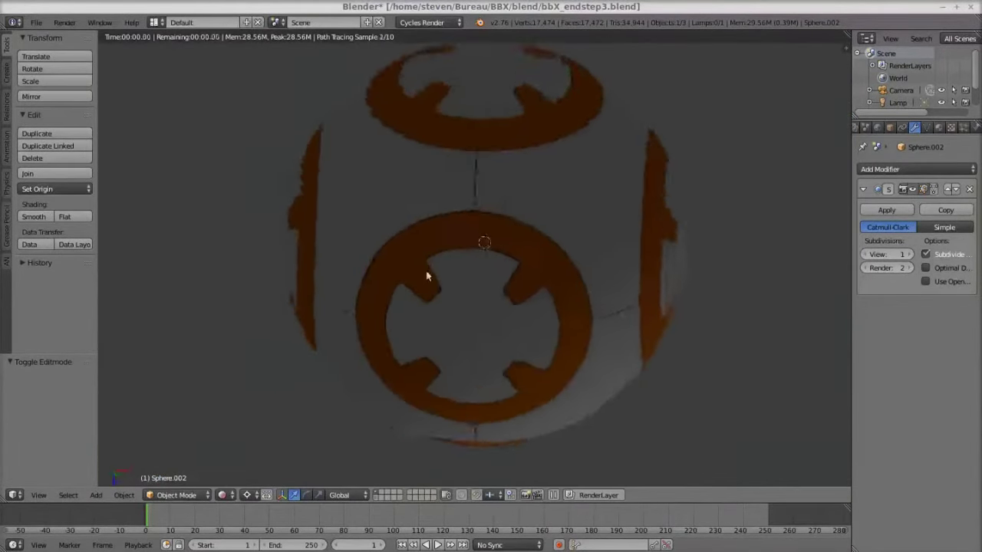
Go back to Blender Render in solid front view and save as bbX_endstep5.blend
key(KP_1)
click(423, 21)
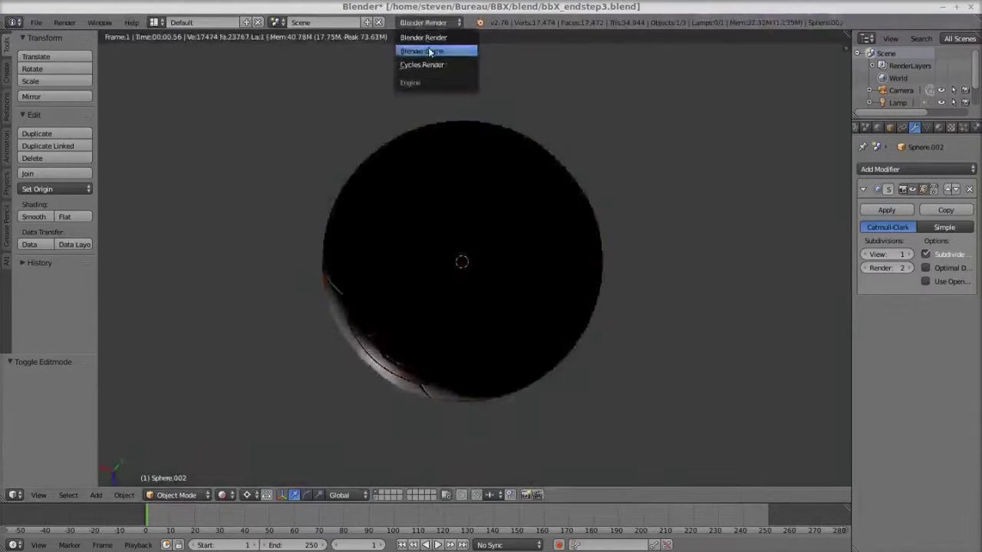
click(434, 59)
key(shift+z)
key(ctrl+shift+s)
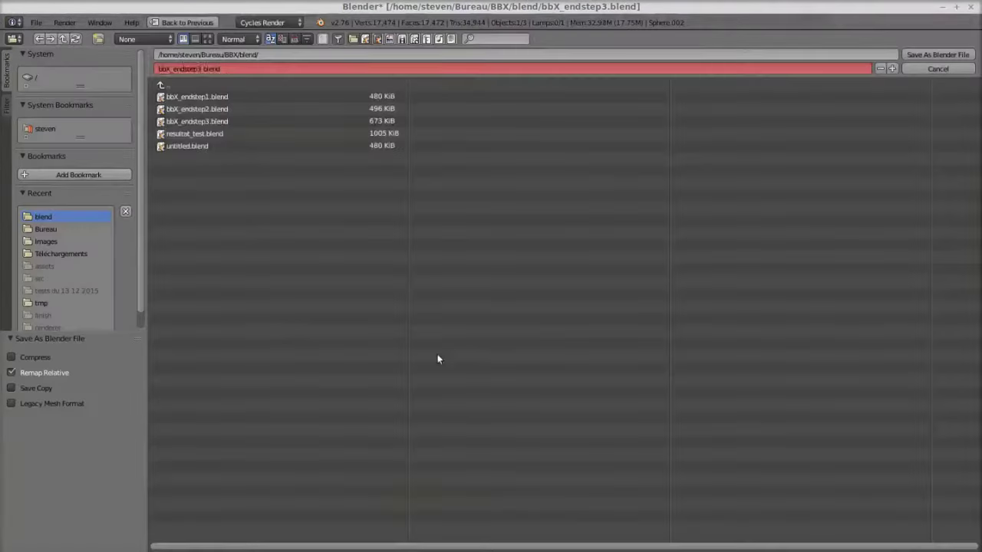
key(Return)
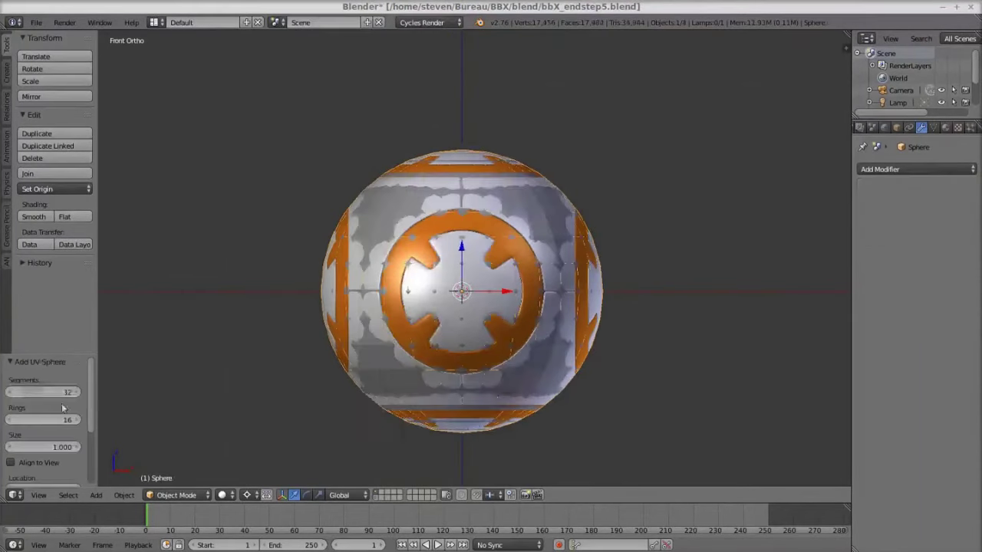
Keep the new sphere's upper half and lift it above the ball as the head
key(Tab)
key(ctrl+KP_Add)
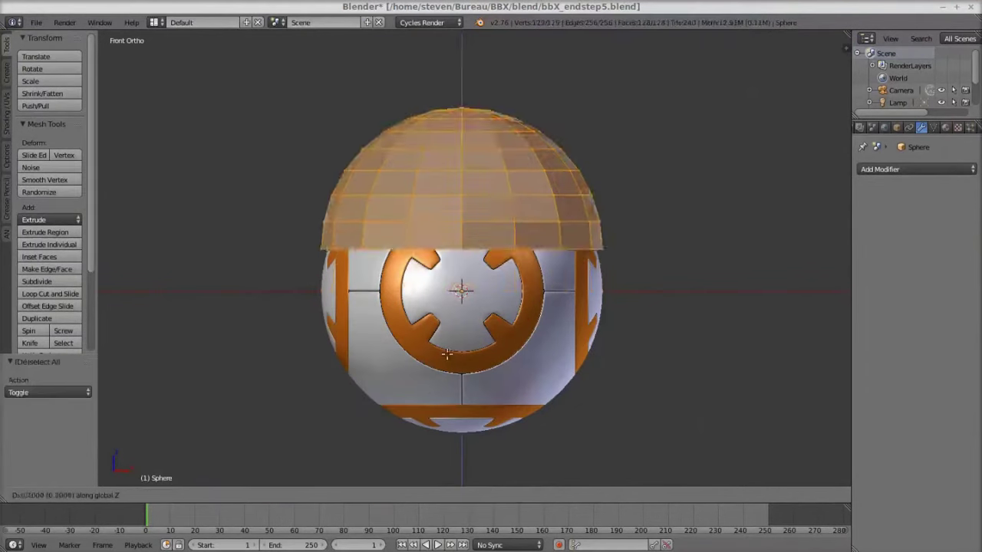
click(491, 307)
scroll(548, 258, up, 3)
scroll(467, 291, up, 4)
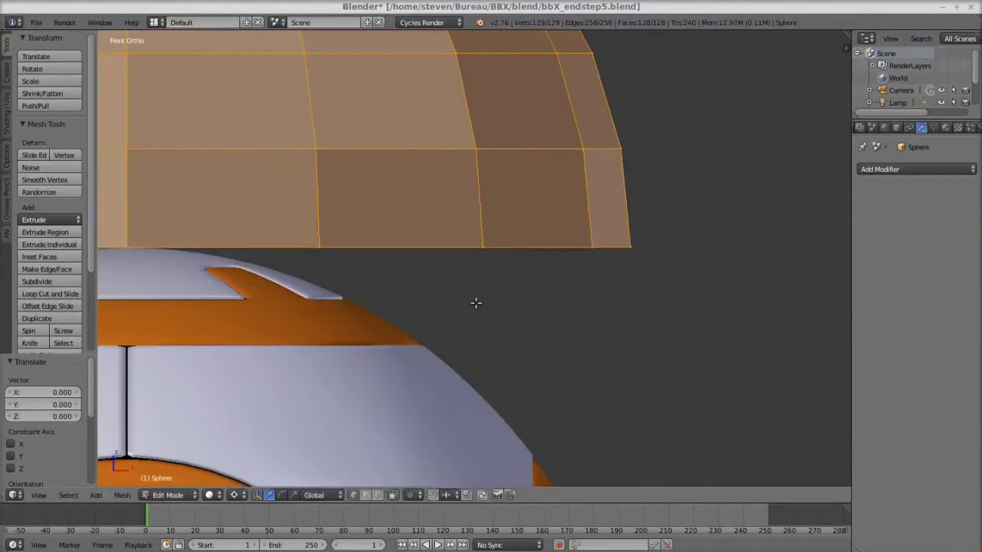
scroll(491, 322, down, 1)
scroll(513, 344, down, 3)
scroll(430, 368, down, 1)
Snap the 3D cursor to the dome's bottom ring and scale the dome to 0.6
key(shift+s)
click(367, 386)
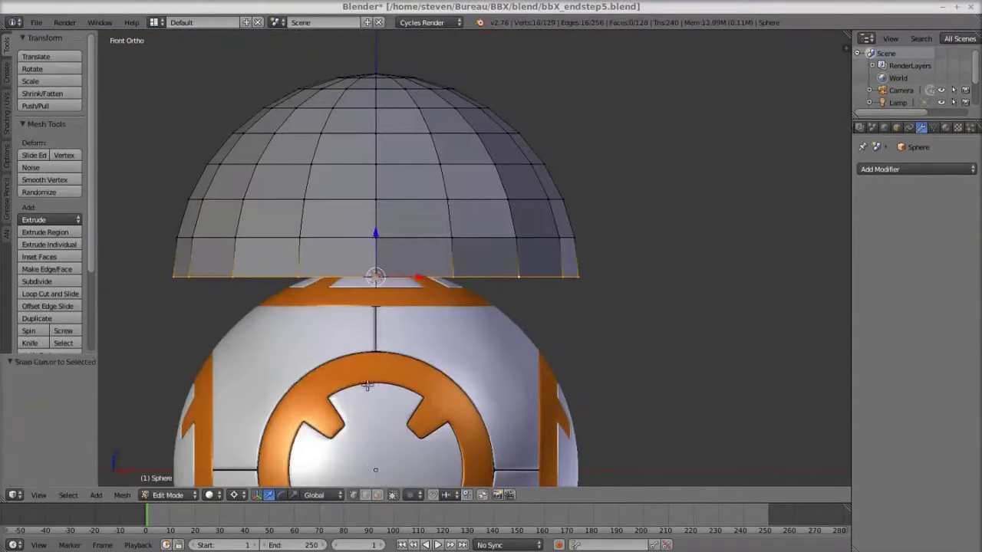
key(a)
key(a)
key(s)
Extrude the dome's bottom edge loop slightly downward and scale it inward to 0.8
scroll(568, 231, up, 3)
alt+right_click(547, 277)
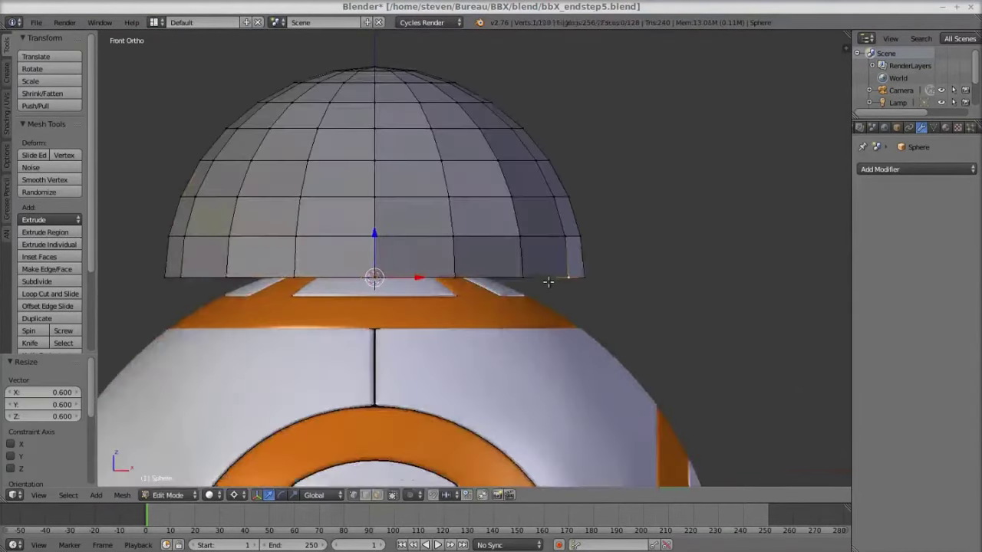
scroll(537, 272, up, 1)
scroll(460, 264, up, 5)
key(g)
scroll(461, 298, down, 4)
key(s)
key(0)
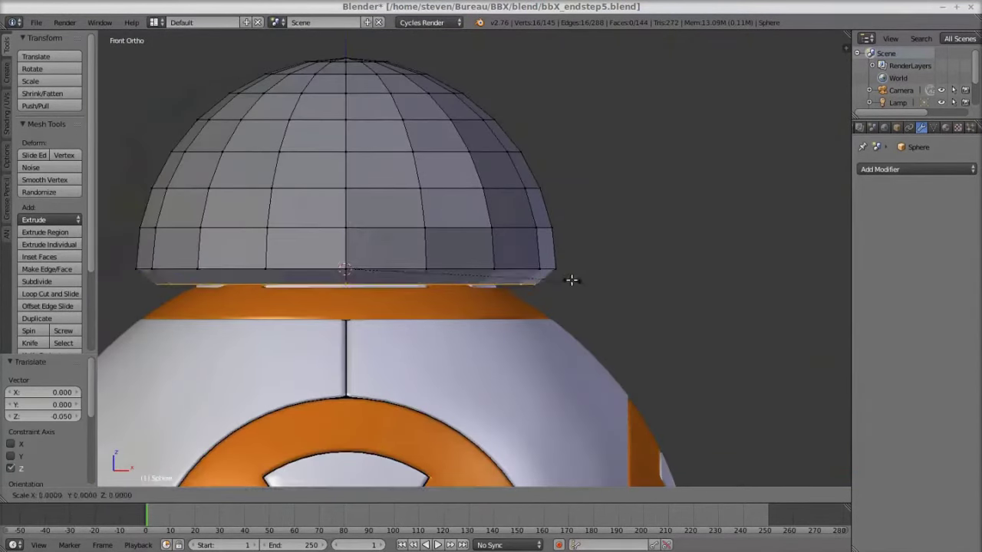
scroll(523, 273, up, 5)
text(s.8)
key(Return)
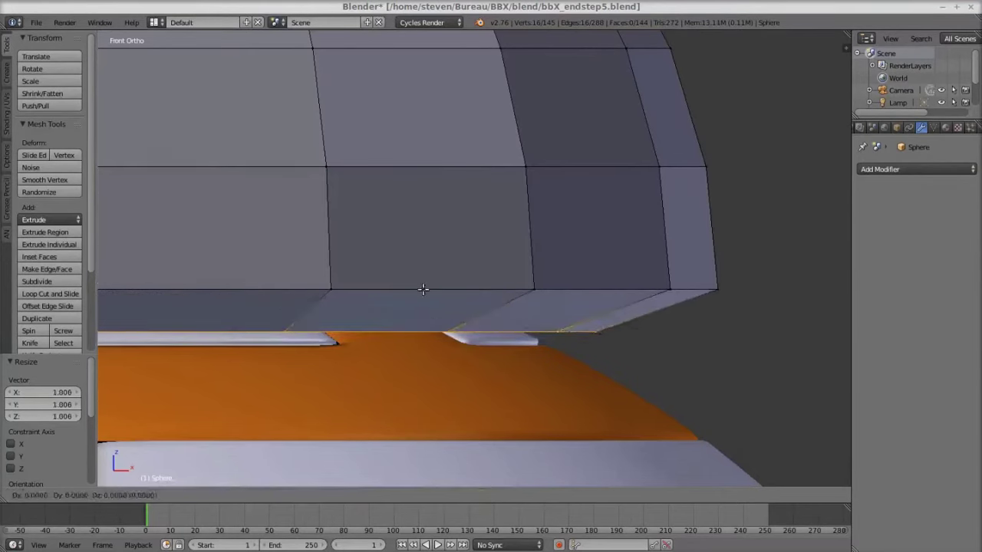
Reselect the whole dome and fine-tune its size and upper-face selection
key(Escape)
scroll(423, 289, down, 5)
key(a)
scroll(537, 230, down, 5)
middle_drag(601, 192, 601, 207)
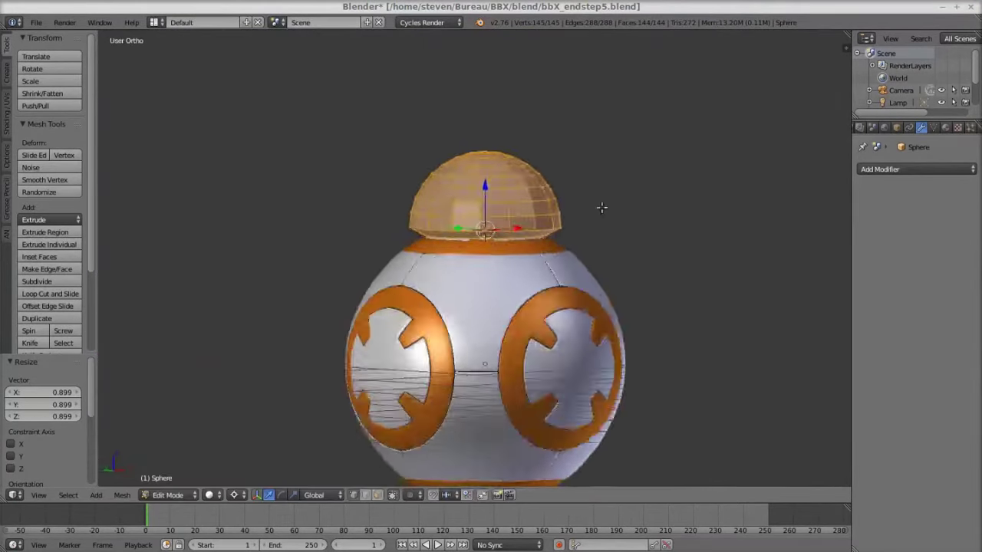
scroll(602, 208, up, 3)
key(KP_1)
key(ctrl+KP_Subtract)
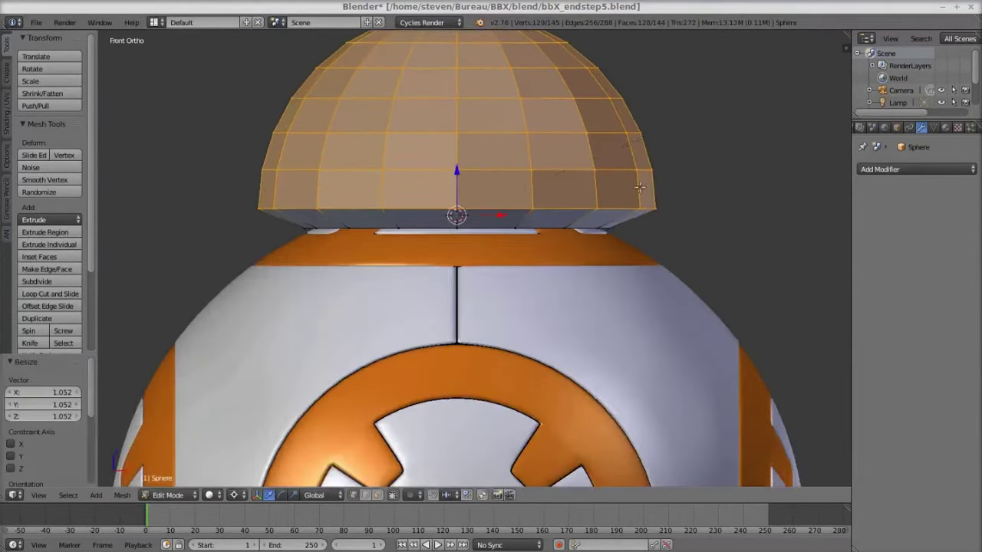
scroll(640, 187, down, 5)
Check the dome in wireframe from below, return to front view, and unhide the BB-8 body
key(z)
scroll(537, 241, up, 5)
key(z)
key(Tab)
middle_drag(494, 289, 505, 163)
key(Tab)
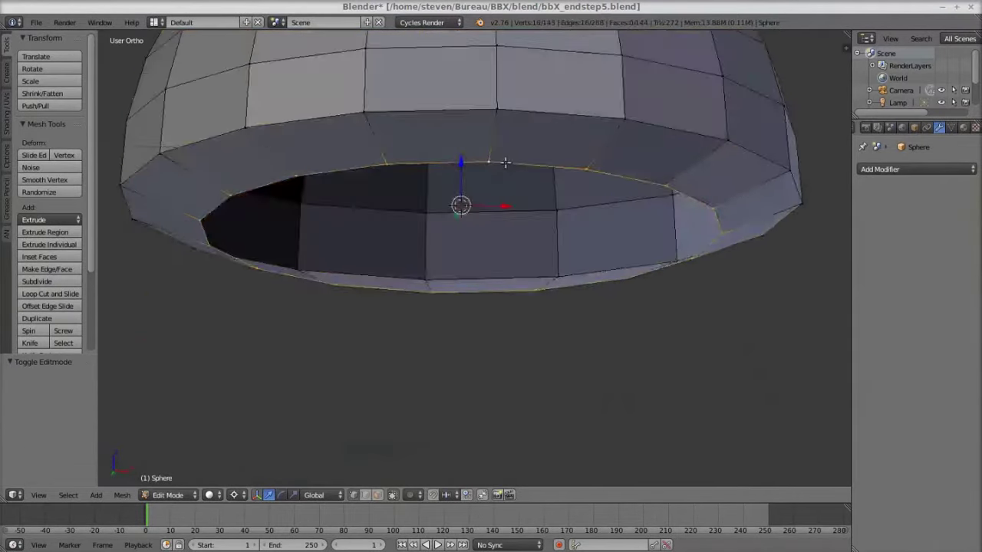
key(KP_1)
key(Tab)
key(alt+h)
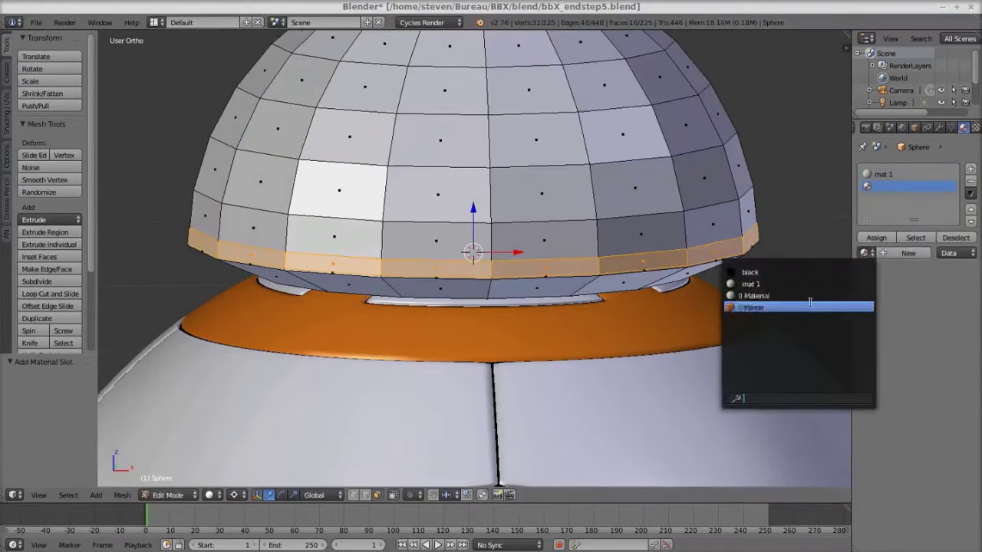
Assign orange to the face loop near the dome base, shade smooth, and add Subdivision Surface
click(810, 303)
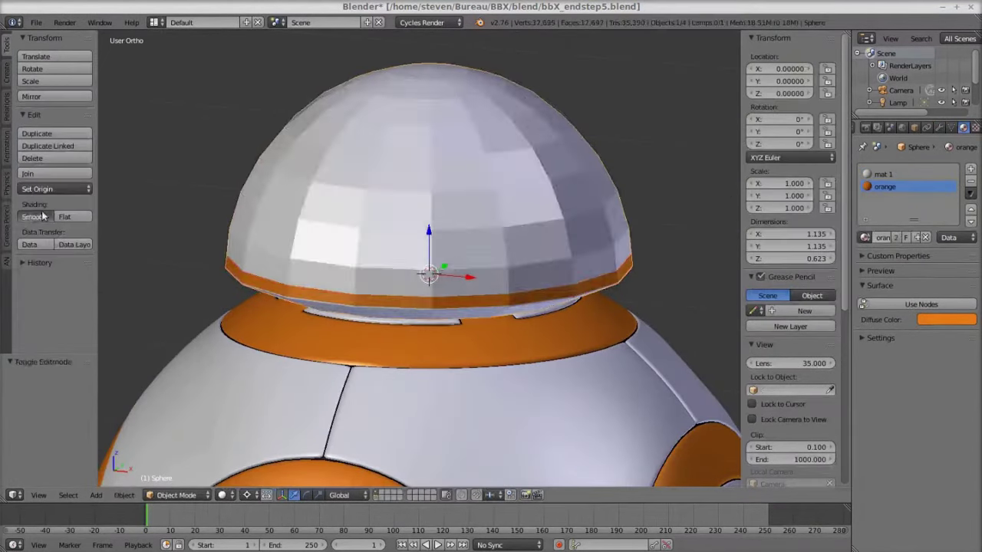
click(35, 216)
click(939, 127)
click(917, 169)
click(748, 374)
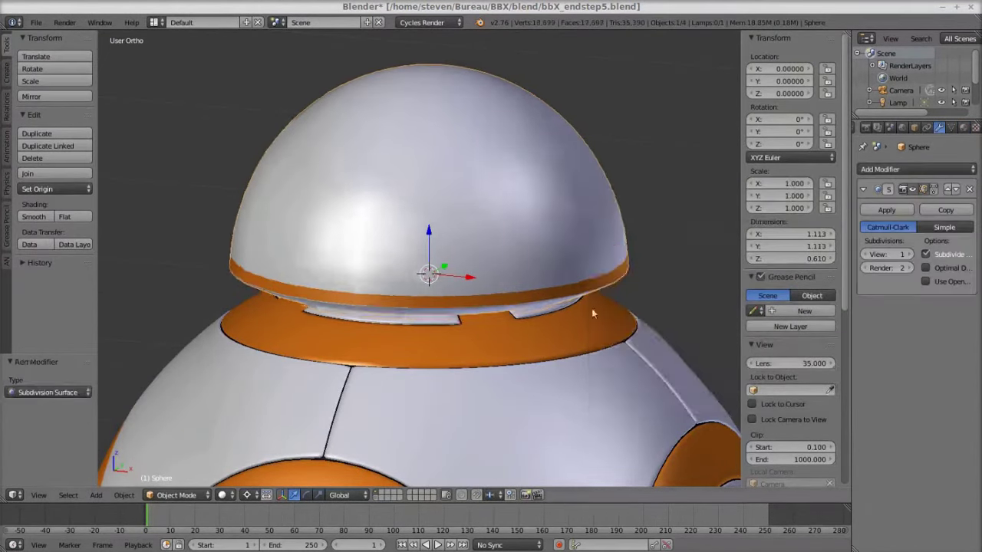
Go back into Edit Mode on the head mesh
key(Tab)
scroll(422, 284, up, 4)
scroll(391, 330, down, 2)
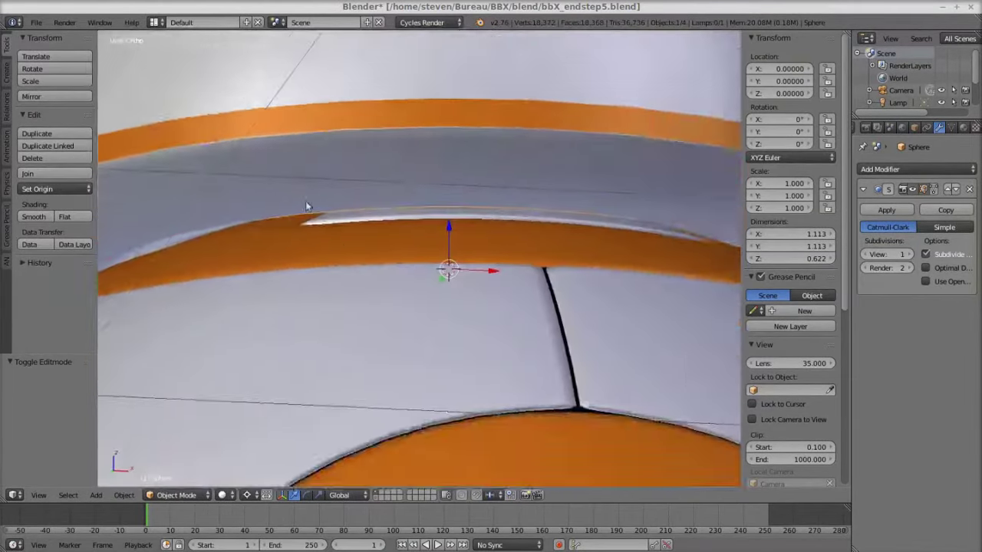
Frame the rim ring, split off a small plate as Sphere.003, and loop-cut it
key(KP_Decimal)
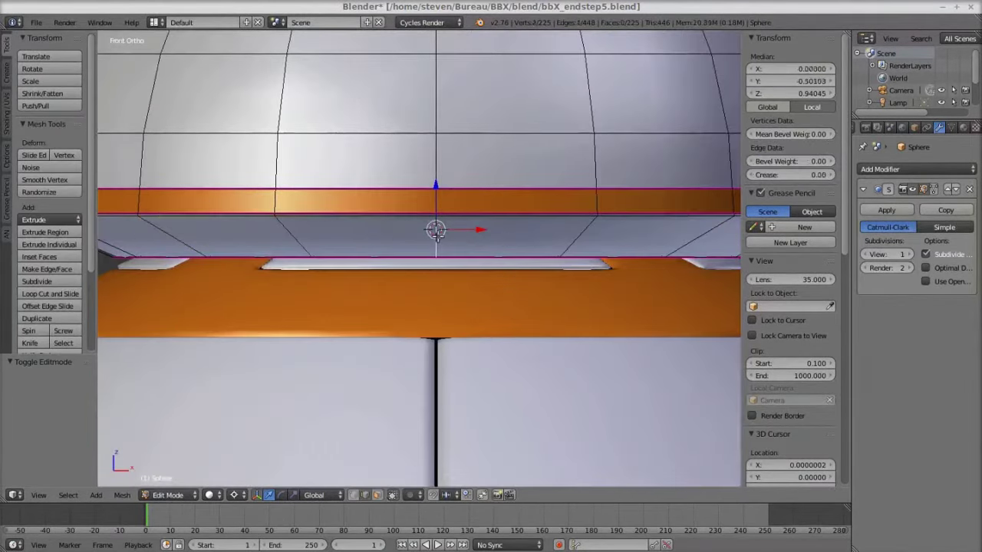
key(Tab)
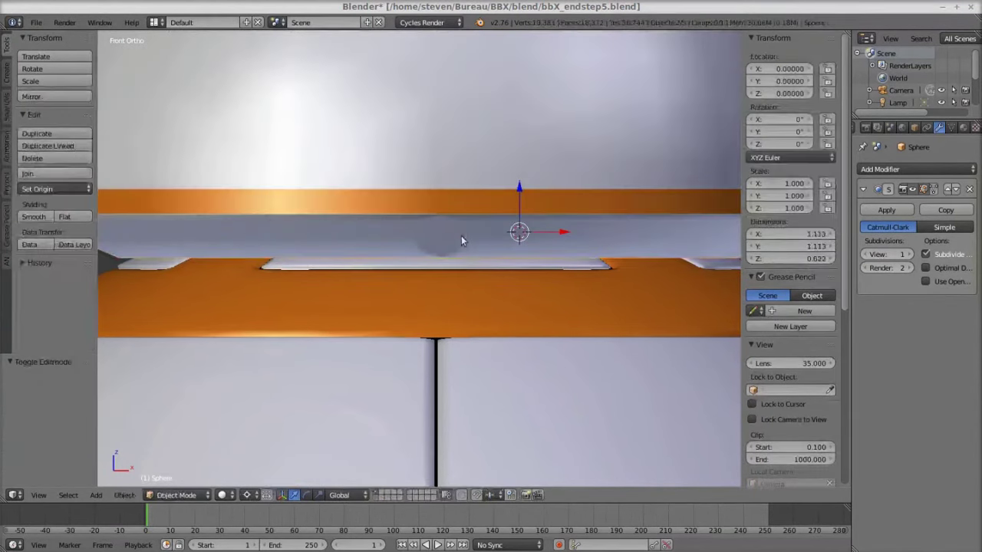
middle_drag(647, 250, 384, 244)
key(ctrl+r)
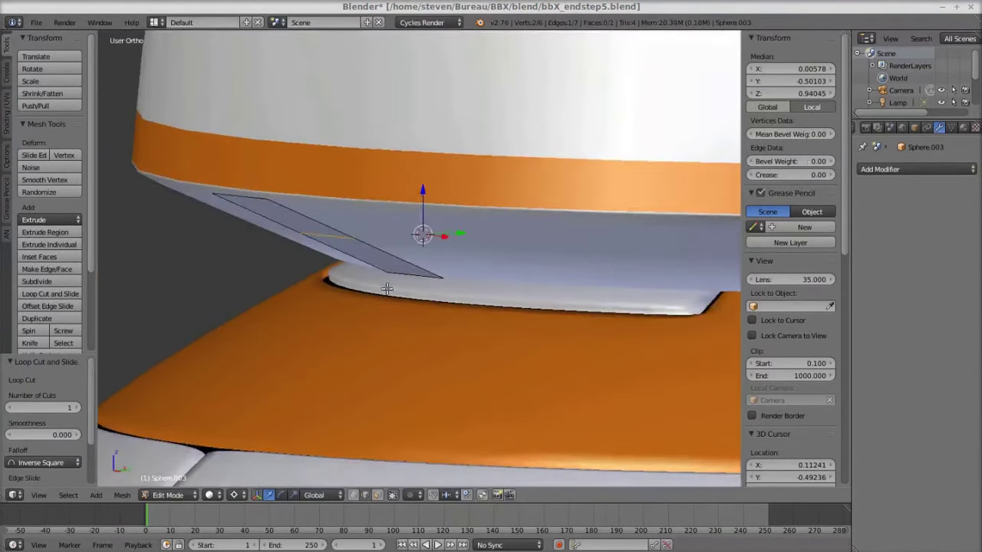
middle_drag(288, 232, 387, 263)
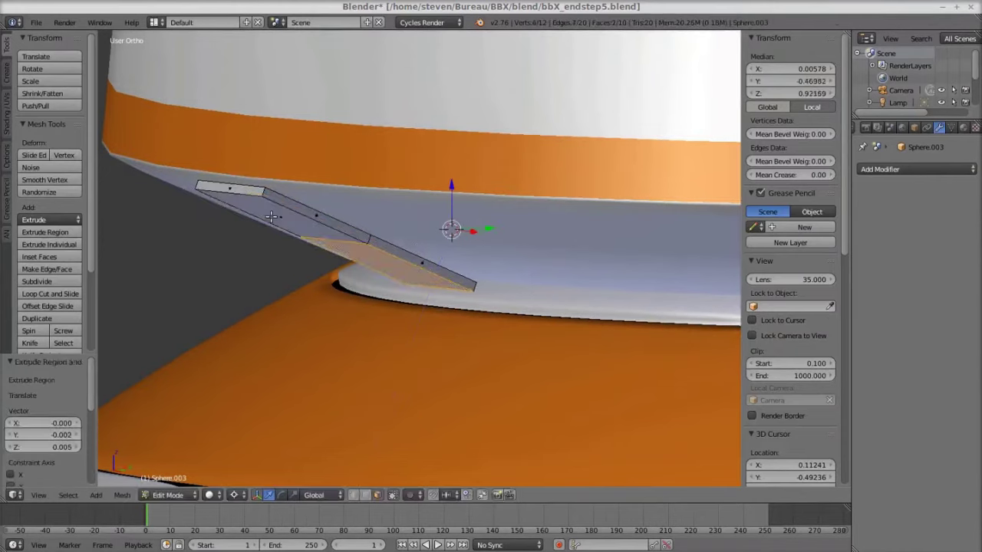
mouse_move(271, 217)
middle_down()
mouse_move(415, 283)
mouse_move(448, 352)
mouse_move(393, 338)
middle_up()
Move the slat piece into place beneath the head's orange band
key(a)
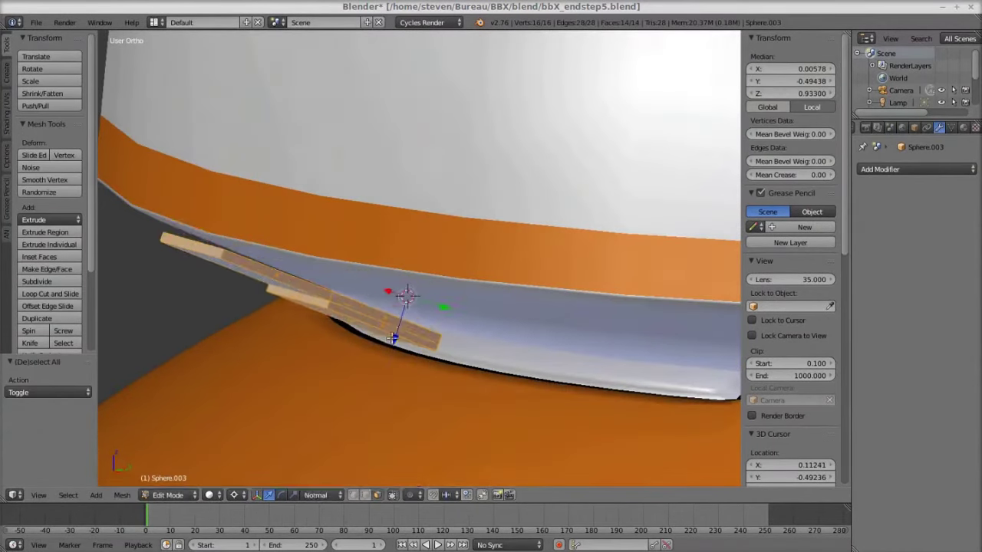
click(263, 264)
middle_drag(263, 263, 387, 463)
key(a)
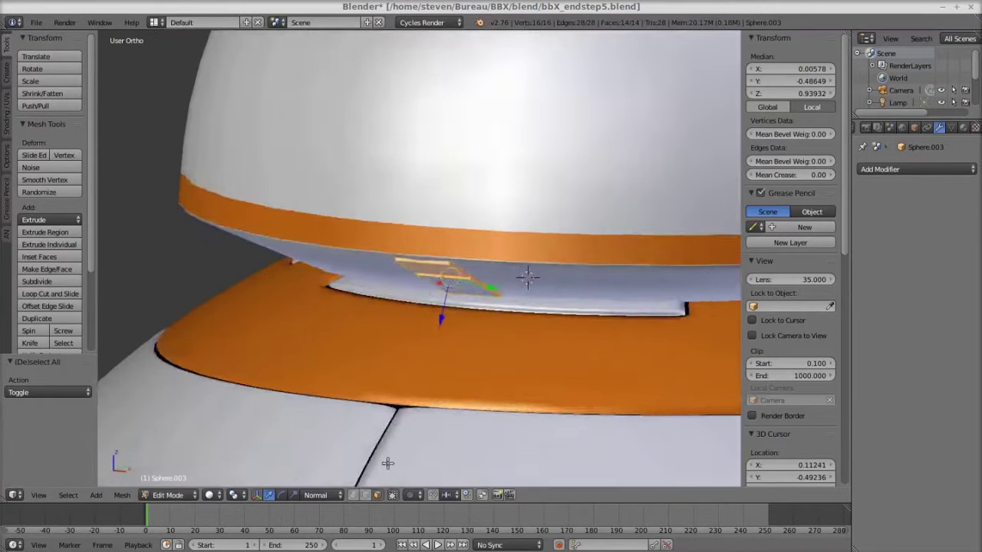
scroll(387, 463, up, 3)
Move a single face of the slat to form its step, then view the whole droid
right_click(519, 293)
click(518, 278)
middle_drag(519, 278, 488, 202)
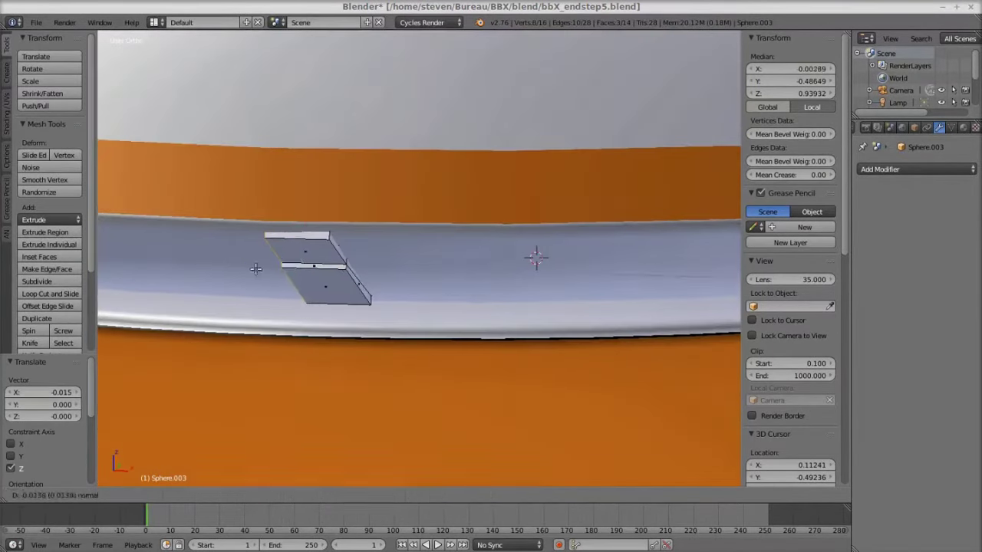
key(a)
middle_drag(400, 290, 456, 220)
Snap the 3D cursor to the selected head ring and add an arrows Empty there
key(z)
key(Tab)
key(shift+s)
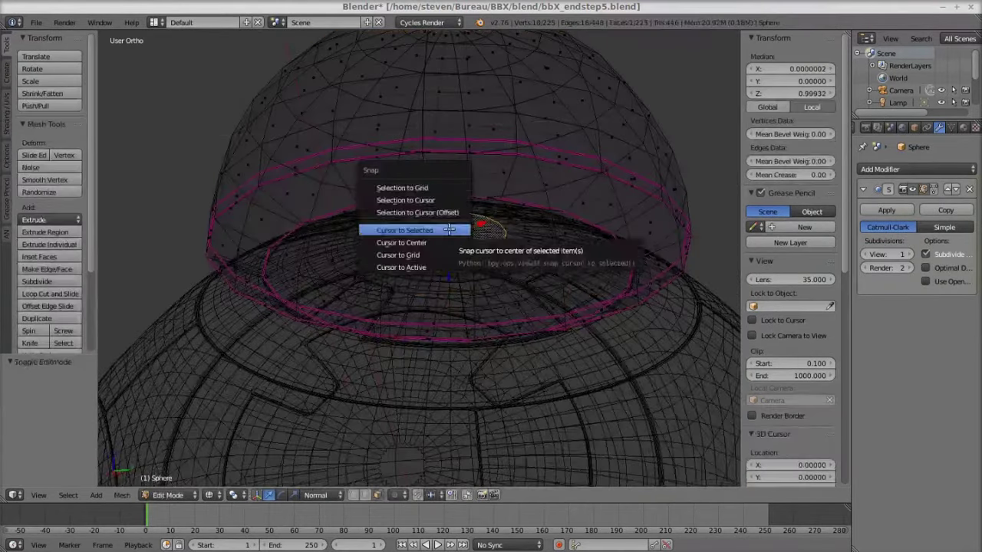
click(398, 226)
key(Tab)
key(shift+a)
click(443, 338)
Move the small slat piece's origin to the 3D cursor
middle_drag(444, 339, 318, 303)
right_click(319, 303)
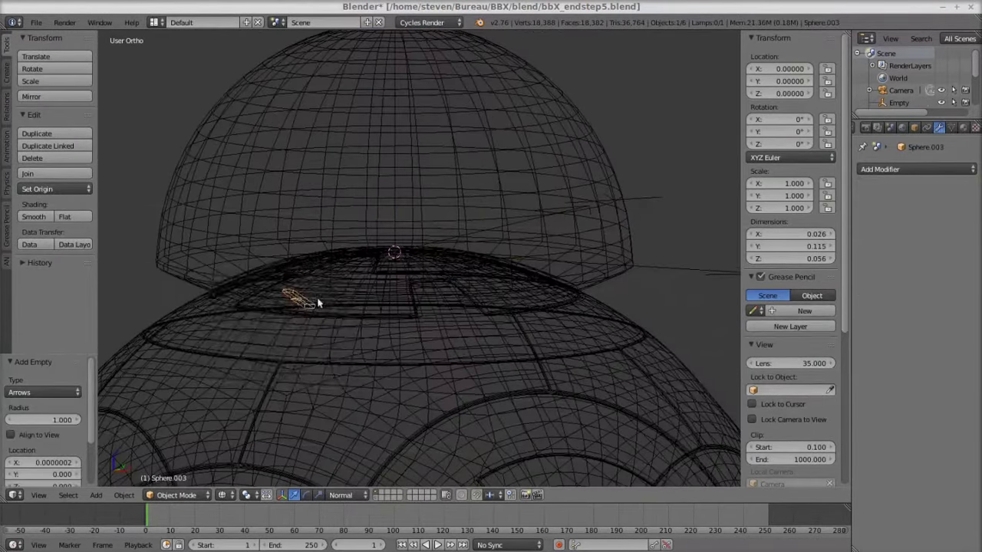
key(ctrl+shift+alt+c)
click(281, 318)
Add an Array modifier to the slat, using the Empty as its object offset
click(917, 168)
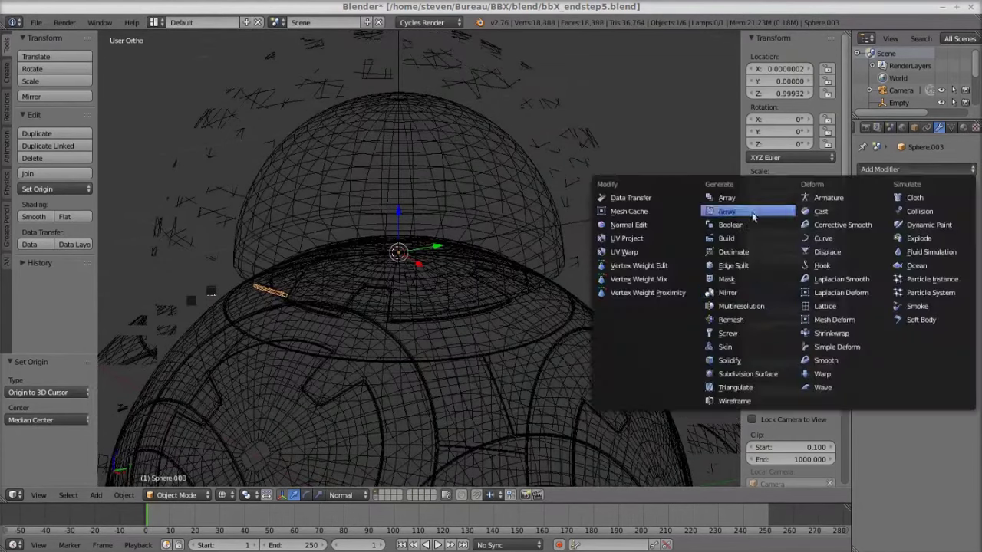
click(652, 192)
click(926, 316)
click(949, 329)
click(882, 362)
Give the Empty a small rotation in top view
key(KP_7)
right_click(718, 259)
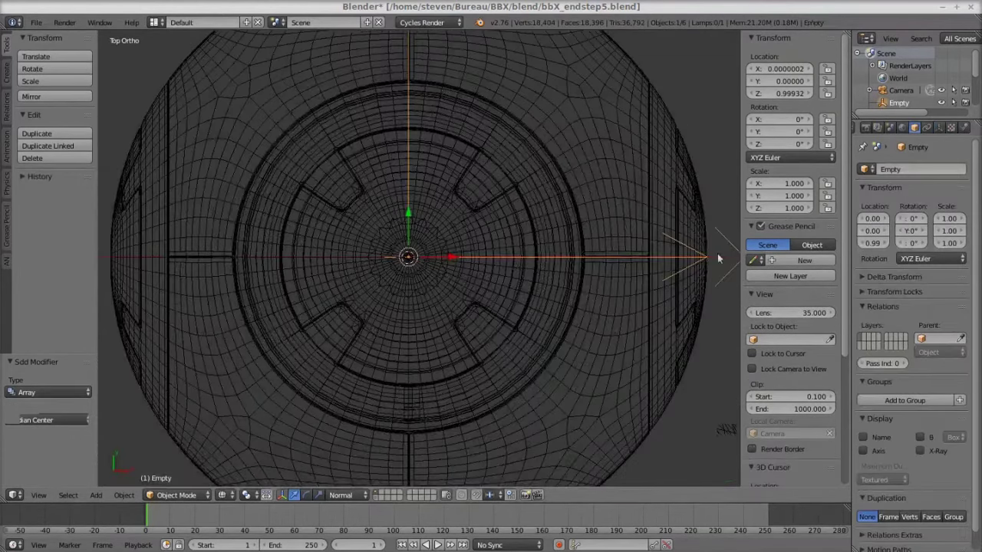
key(r)
click(515, 398)
Apply the slat array's scale so the array curves around the head
mouse_move(515, 397)
middle_down()
mouse_move(429, 253)
mouse_move(537, 222)
mouse_move(503, 263)
mouse_move(620, 259)
mouse_move(534, 235)
mouse_move(328, 259)
mouse_move(465, 295)
mouse_move(496, 364)
middle_up()
scroll(429, 246, up, 3)
right_click(428, 246)
scroll(428, 246, down, 2)
key(ctrl+a)
click(558, 225)
Rotate the Empty about the Z axis to space the slats along the orange band
right_click(465, 296)
key(r)
key(z)
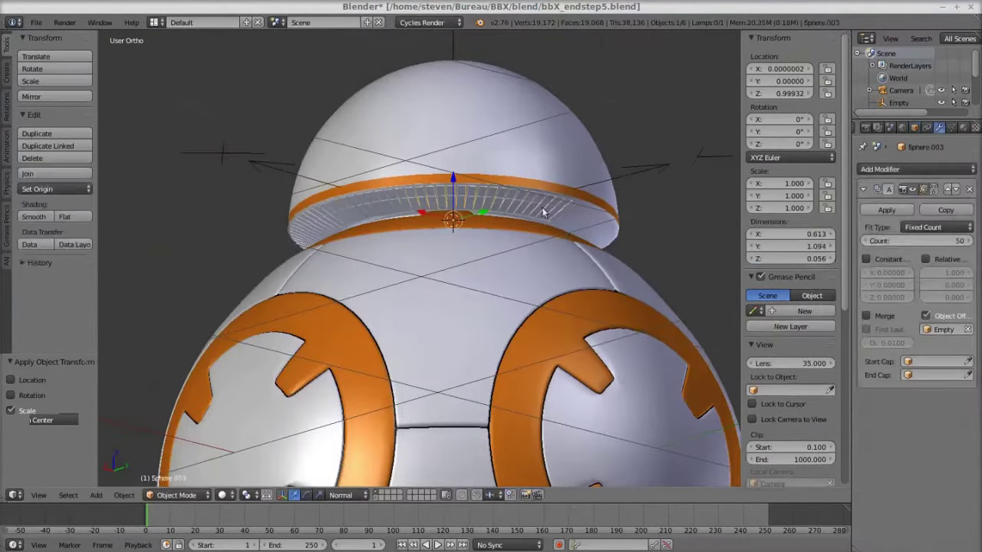
middle_drag(633, 112, 459, 241)
scroll(460, 242, up, 5)
click(467, 244)
Select the slat array and head dome, then deselect all and view the head from the front
right_click(583, 170)
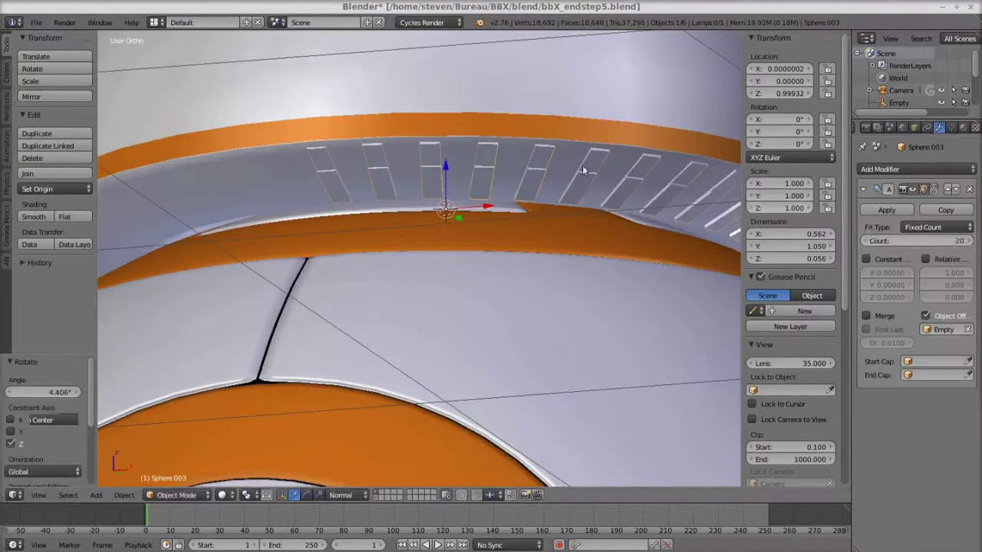
scroll(460, 230, down, 5)
right_click(498, 196)
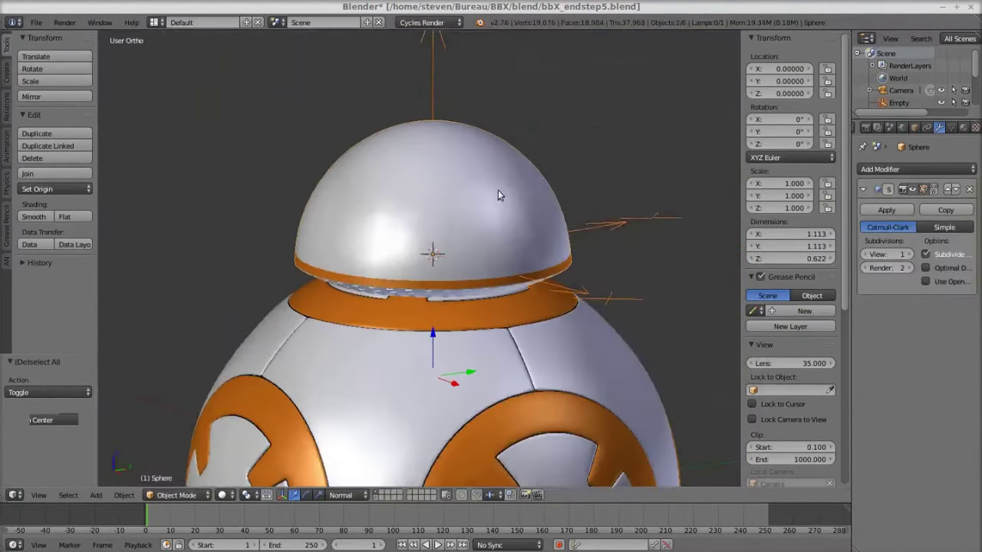
key(a)
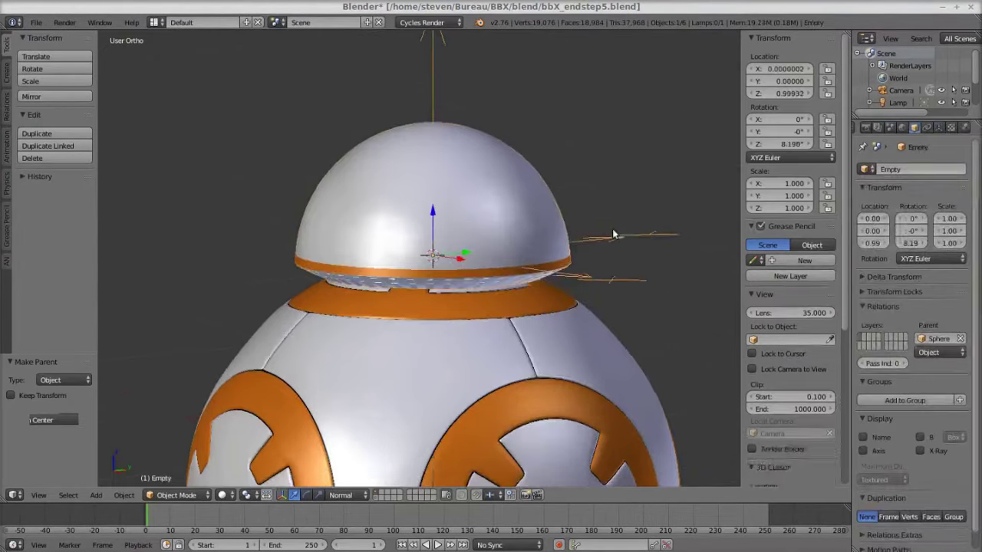
key(KP_1)
scroll(575, 253, up, 3)
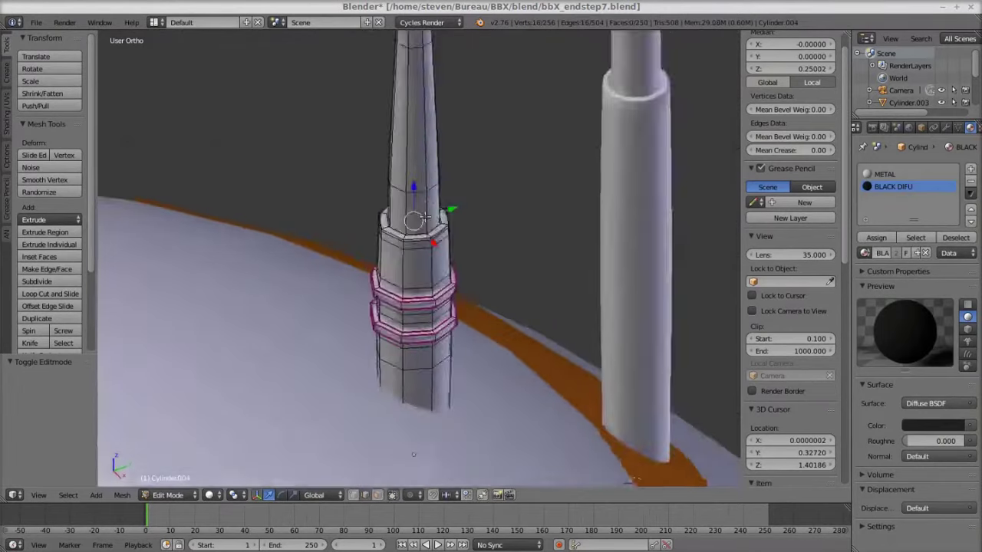
In wireframe, hide the antenna rings and select the faces using the orange material
key(z)
key(h)
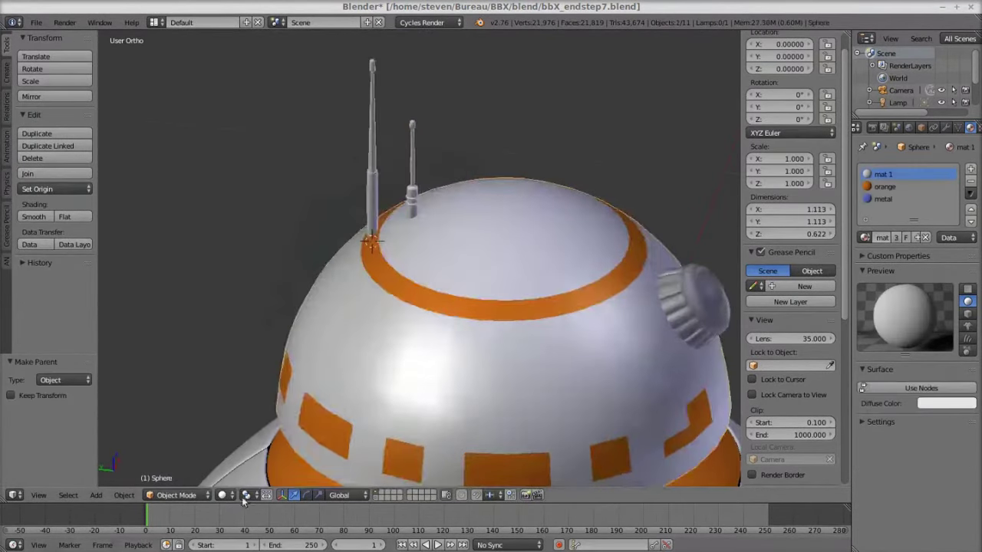
key(r)
key(r)
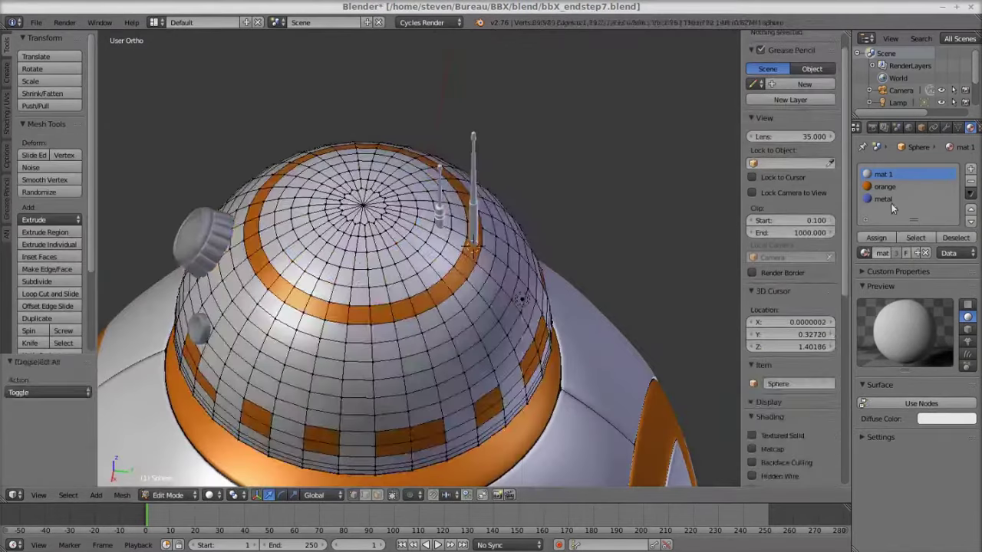
click(888, 186)
click(912, 238)
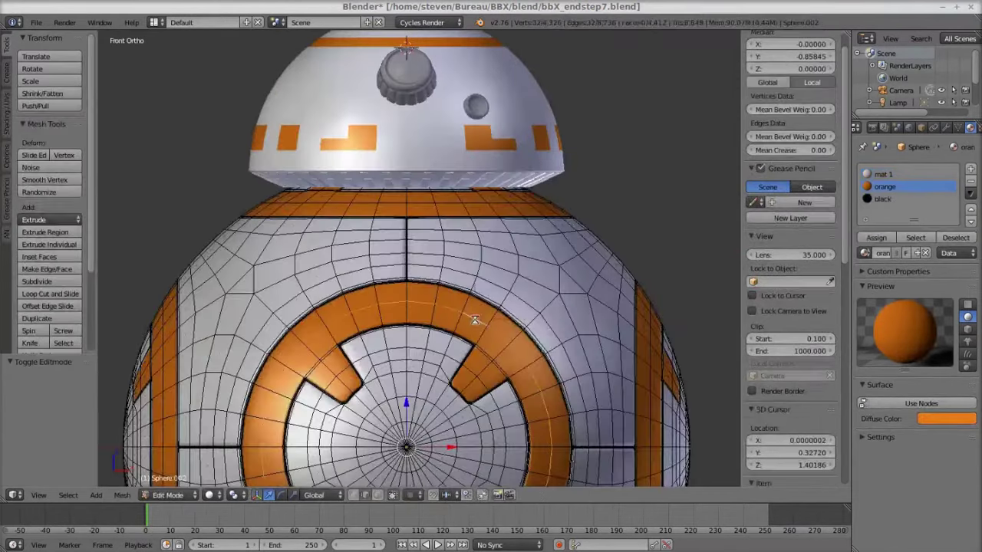
Select all of the circle's vertices and scale them along the Y axis
key(Tab)
key(a)
key(s)
key(y)
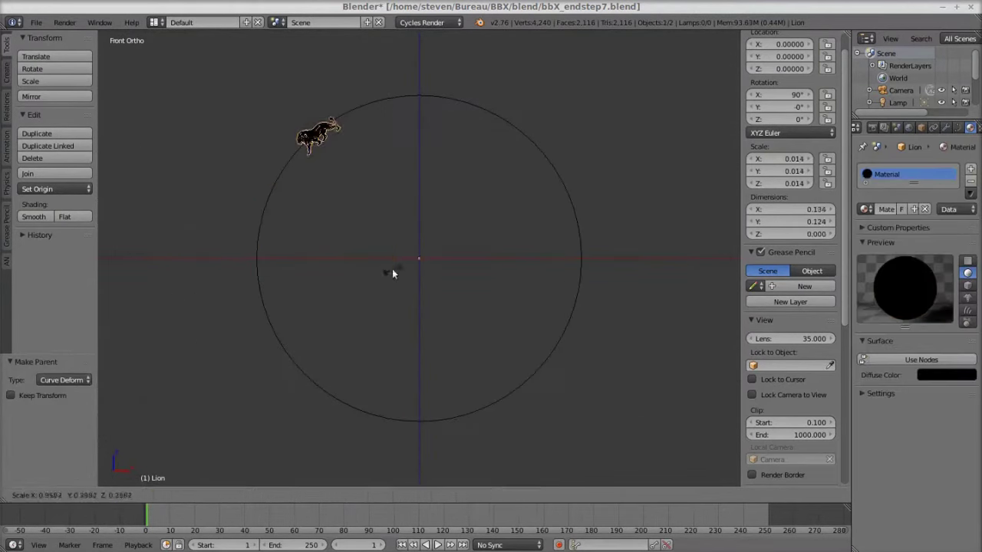
Add an Array modifier to repeat the lion silhouette along the circle
click(945, 127)
click(916, 169)
click(806, 203)
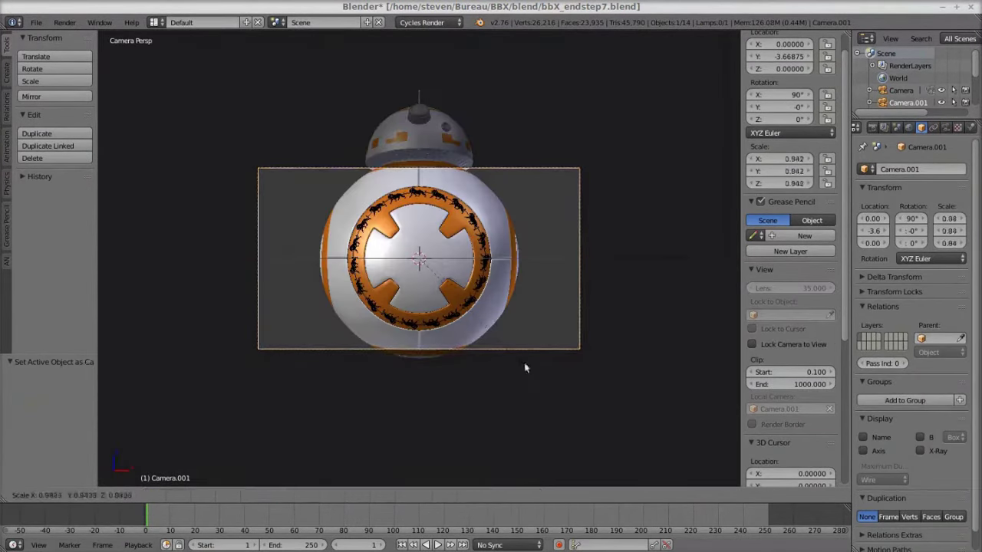
Make the camera orthographic and reduce its scale to frame BB-8
scroll(526, 366, up, 2)
click(946, 127)
click(908, 207)
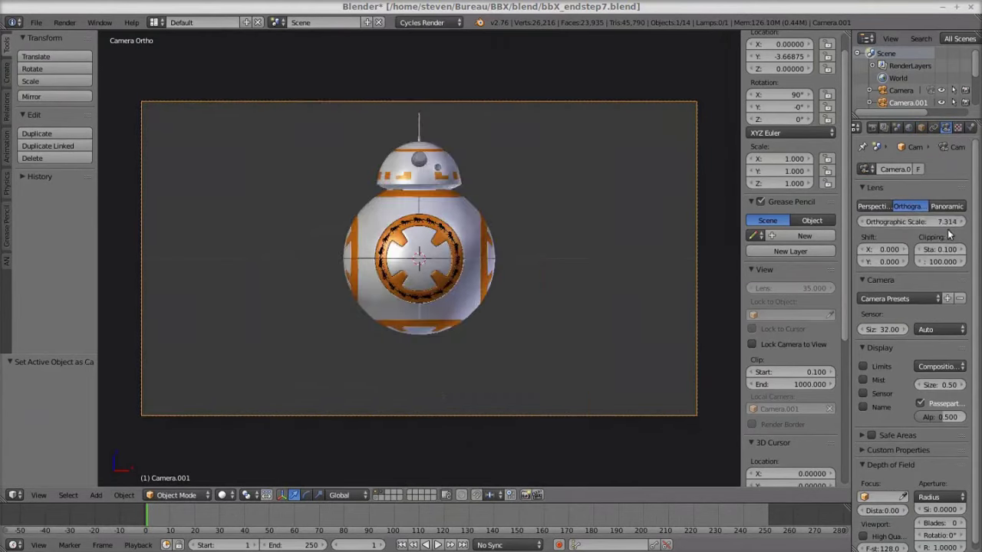
drag(909, 222, 890, 222)
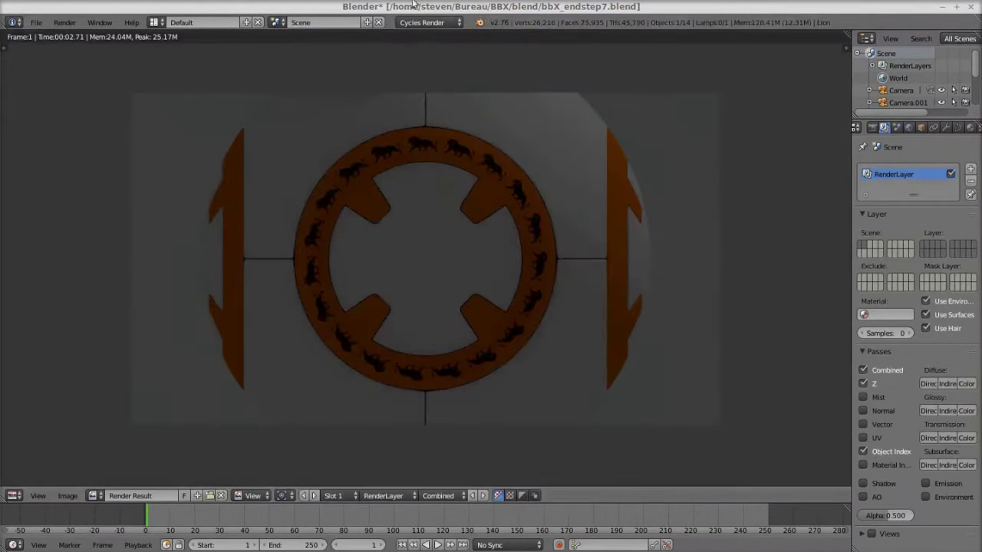
In the node editor, save the rendered lion mask image, then return to the 3D view
click(14, 495)
click(42, 405)
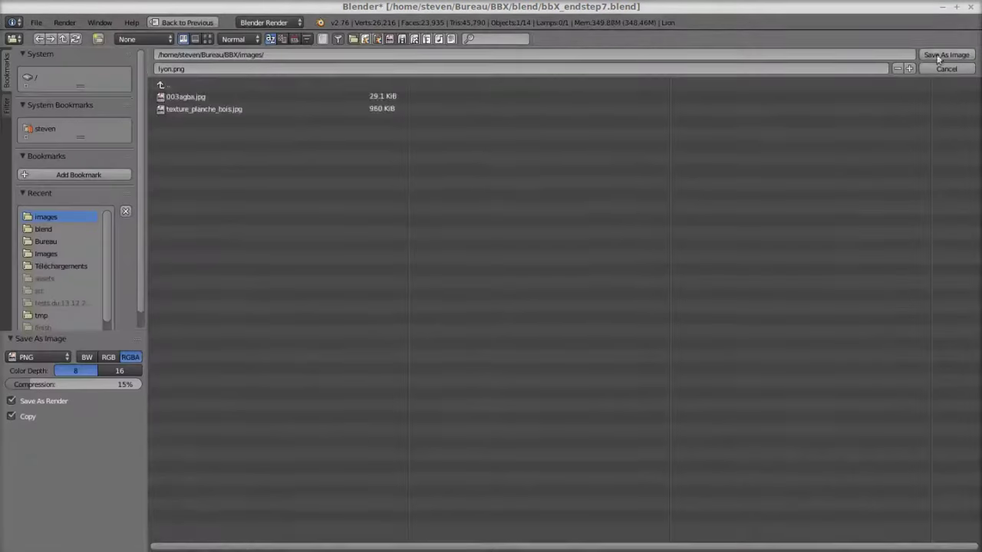
click(939, 58)
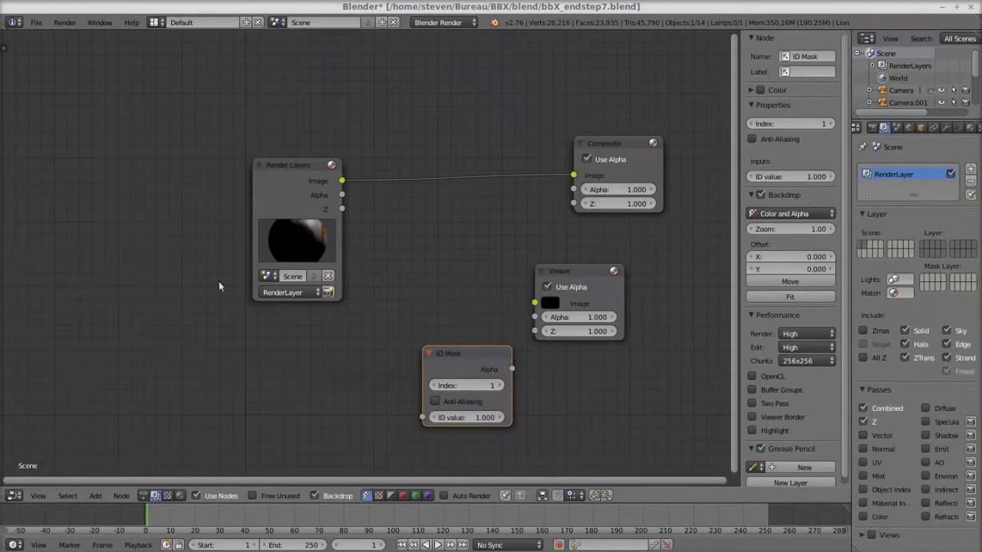
key(shift+F5)
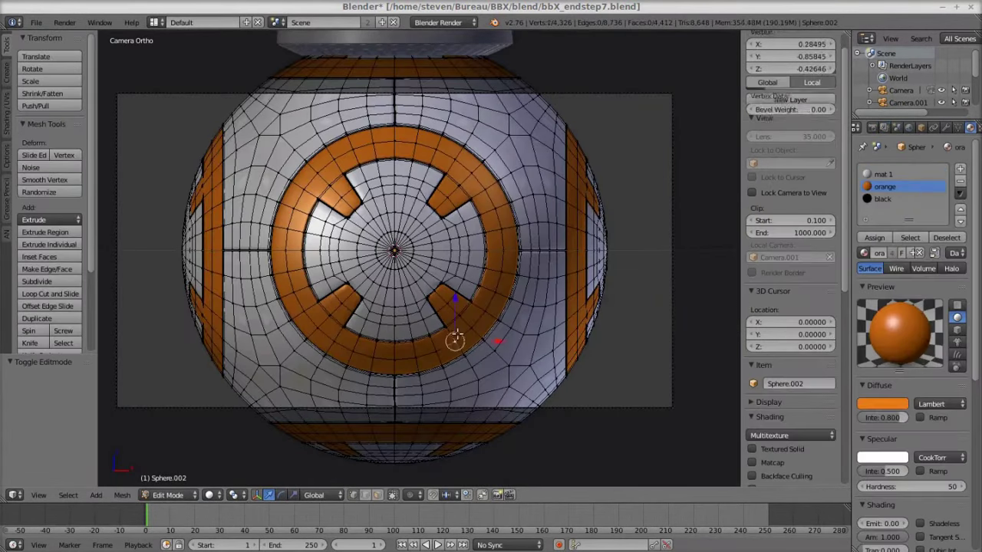
Hide the unselected faces and load lyon.png into an image editor area
key(shift+h)
click(614, 417)
key(alt+o)
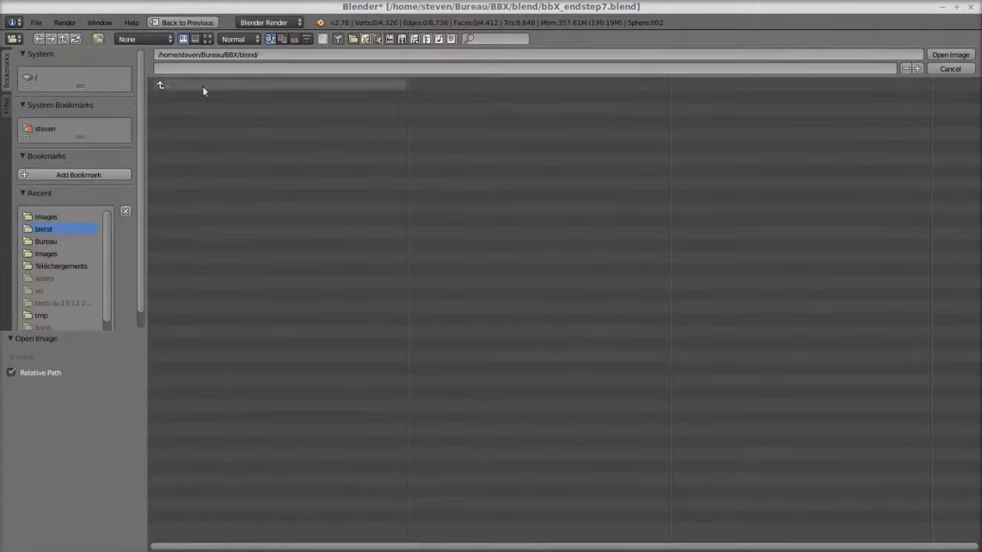
double_click(181, 112)
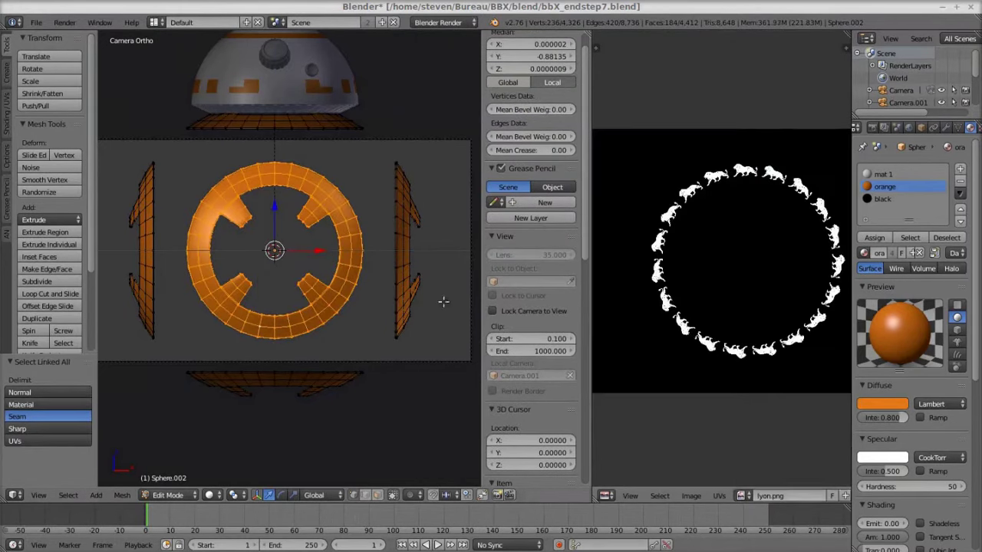
Select the linked orange ring and project its UVs from the right-side view
key(ctrl+l)
key(KP_3)
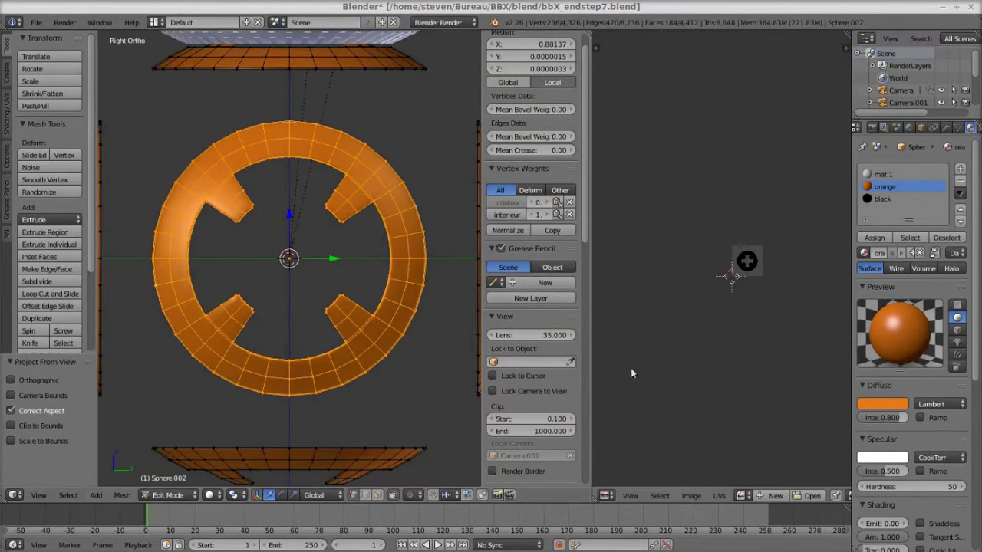
click(740, 495)
click(767, 353)
key(KP_1)
key(u)
Project the next orange ring's UVs from view and scale them to fit the lions
click(87, 274)
key(h)
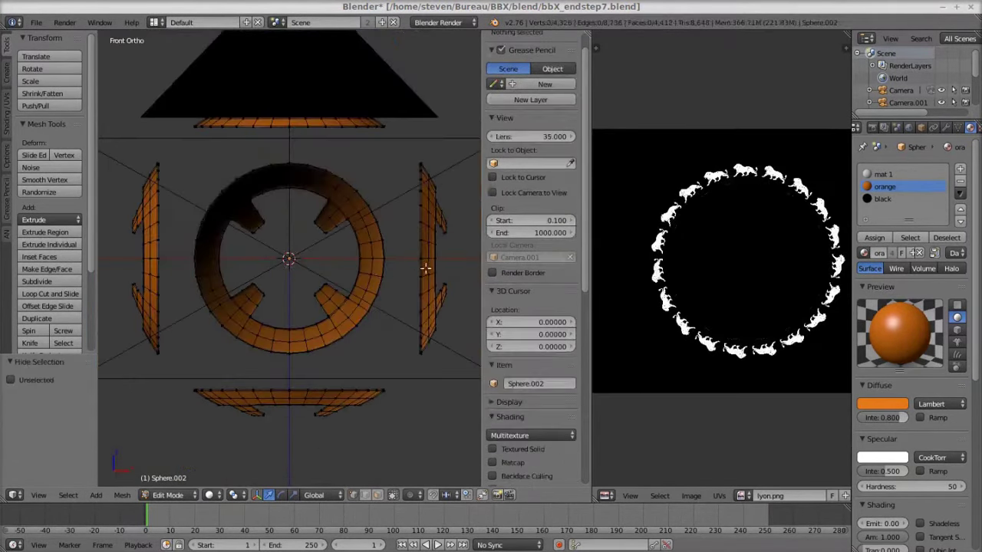
key(ctrl+l)
key(u)
click(285, 265)
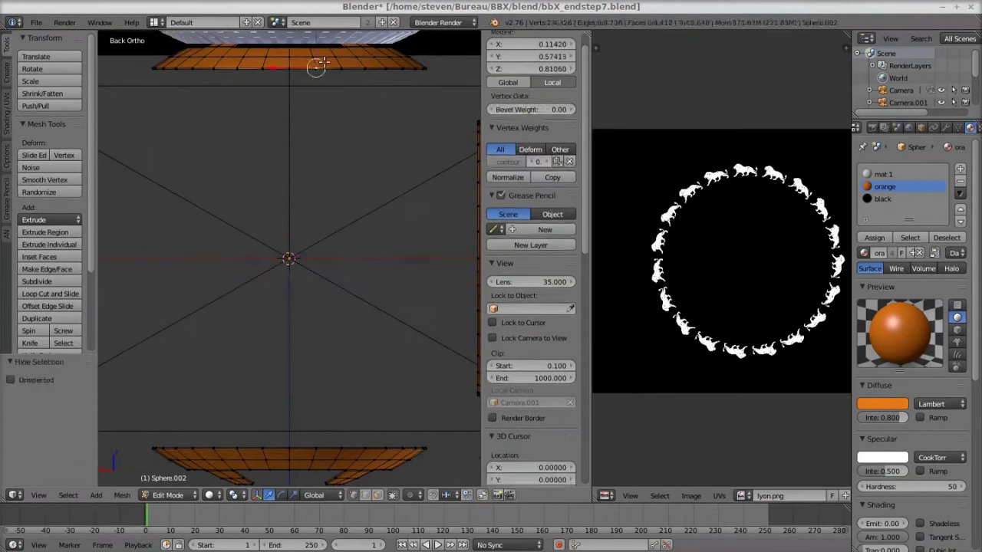
key(KP_7)
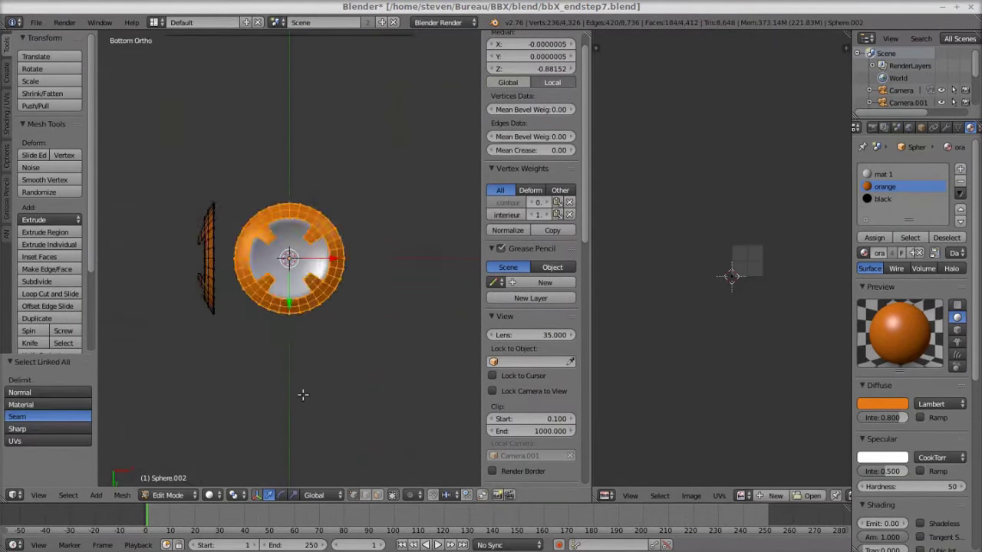
key(ctrl+KP_7)
key(h)
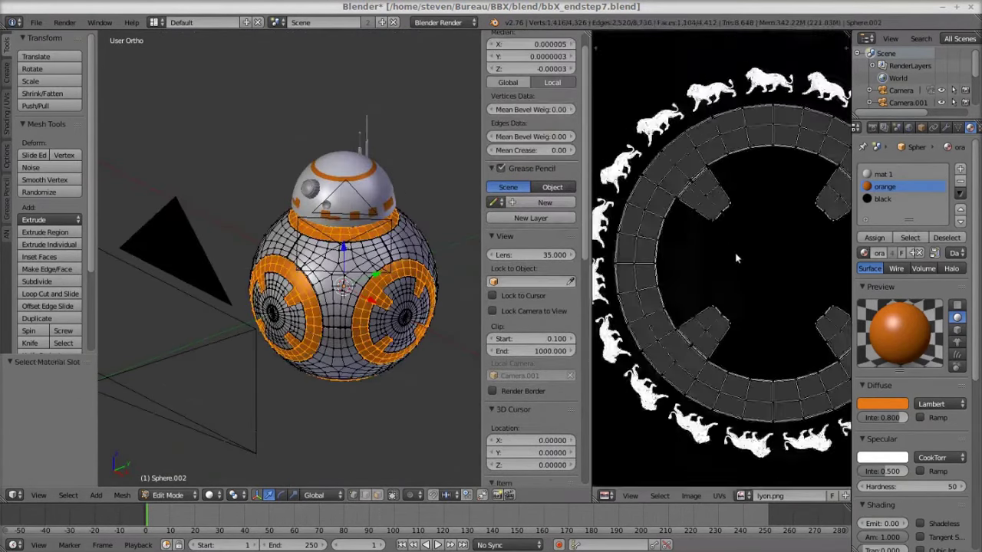
scroll(768, 380, up, 4)
key(s)
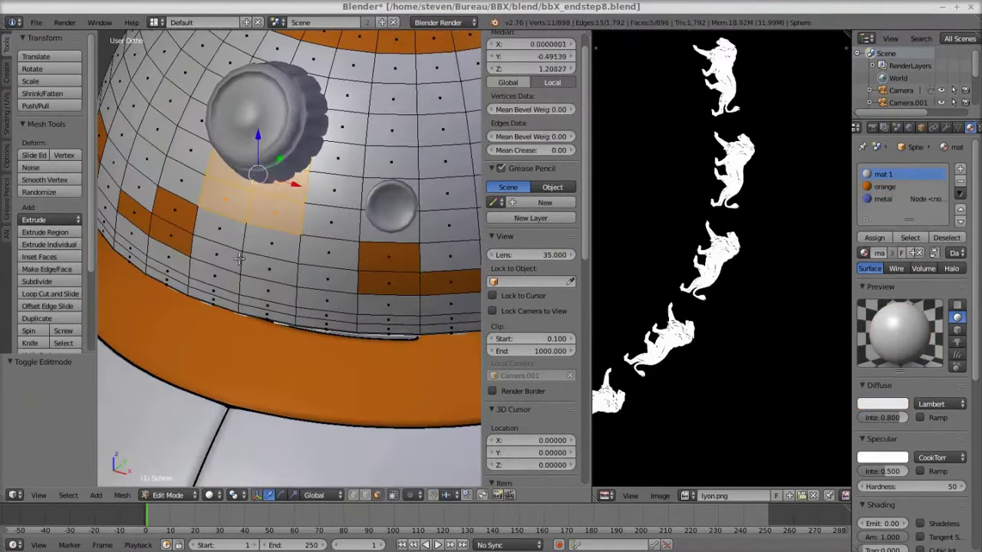
Duplicate the dome faces under the eye and separate them into their own panel object
key(e)
key(p)
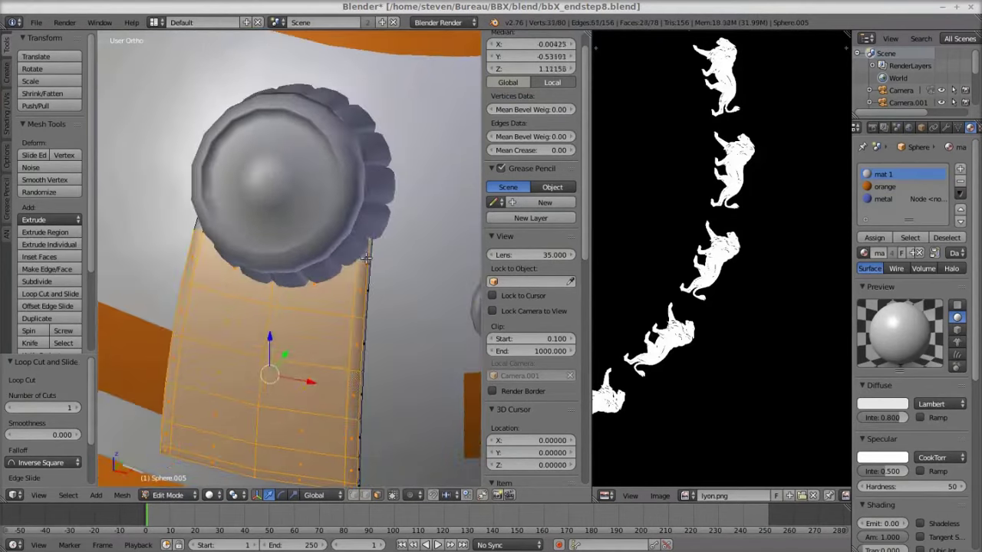
middle_drag(369, 288, 386, 471)
key(h)
key(Tab)
key(Tab)
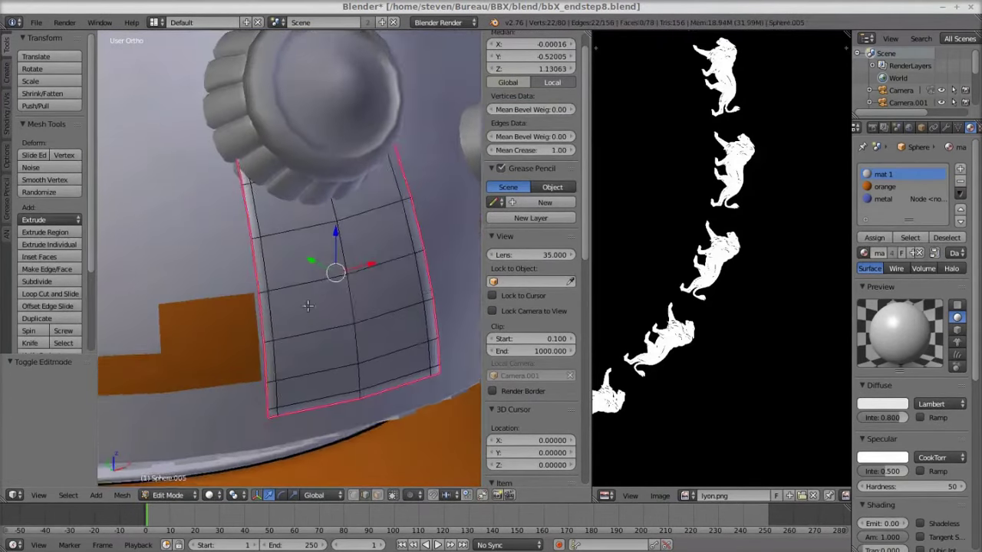
Invert and grow the panel's face selection, then inset the faces to form a border
key(ctrl+i)
middle_drag(254, 306, 296, 347)
middle_drag(369, 448, 336, 353)
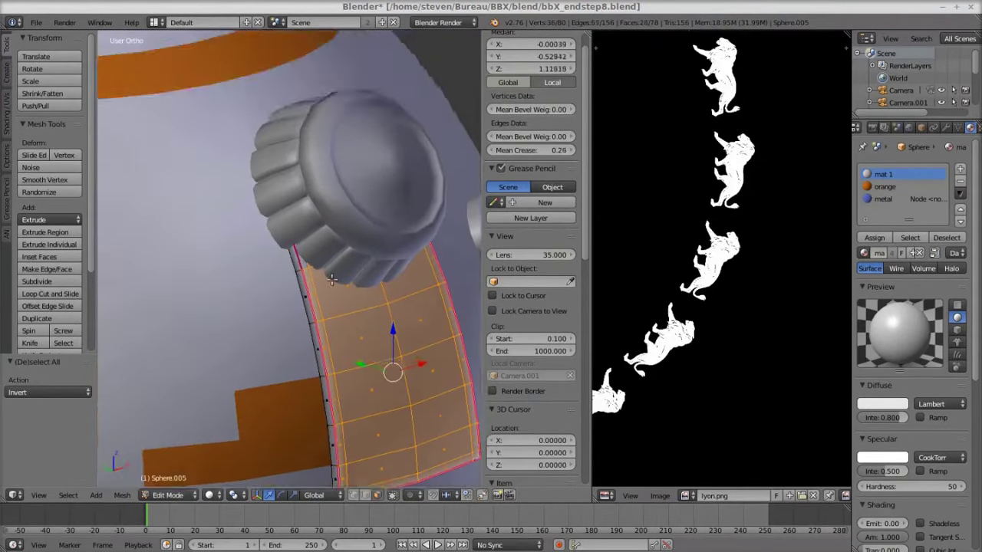
key(ctrl+KP_Add)
key(i)
mouse_move(401, 315)
middle_down()
mouse_move(284, 302)
mouse_move(364, 351)
mouse_move(330, 342)
mouse_move(281, 357)
middle_up()
key(Tab)
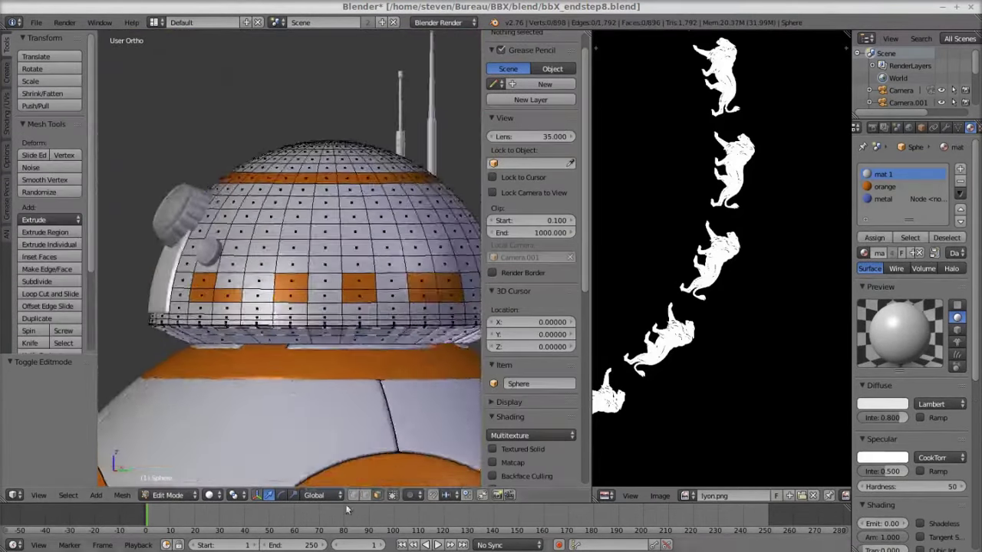
Select the second camera and make it the active scene camera
key(KP_7)
right_click(347, 406)
mouse_move(348, 407)
middle_down()
mouse_move(329, 398)
mouse_move(434, 395)
middle_up()
middle_drag(340, 386, 378, 392)
key(a)
scroll(237, 259, down, 5)
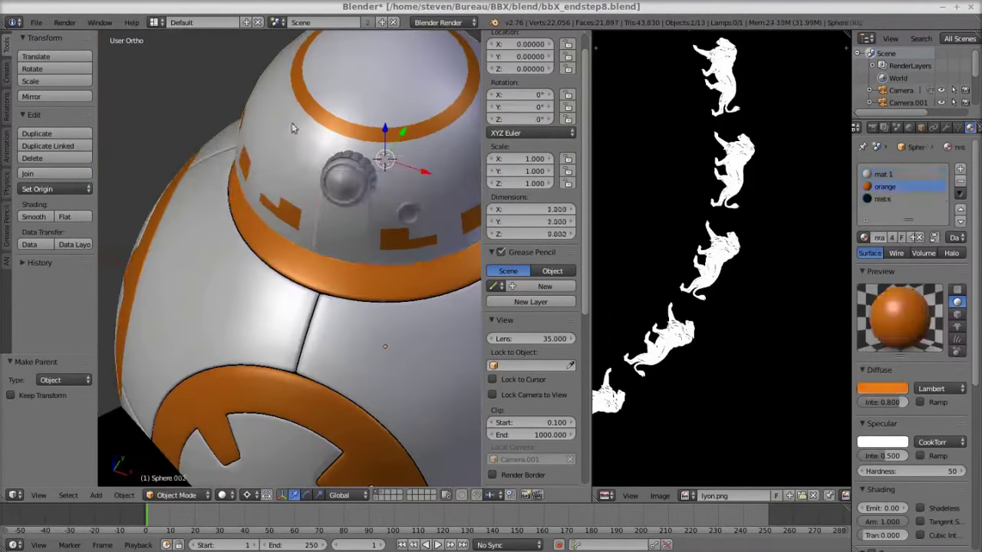
right_click(292, 122)
key(ctrl+p)
key(KP_0)
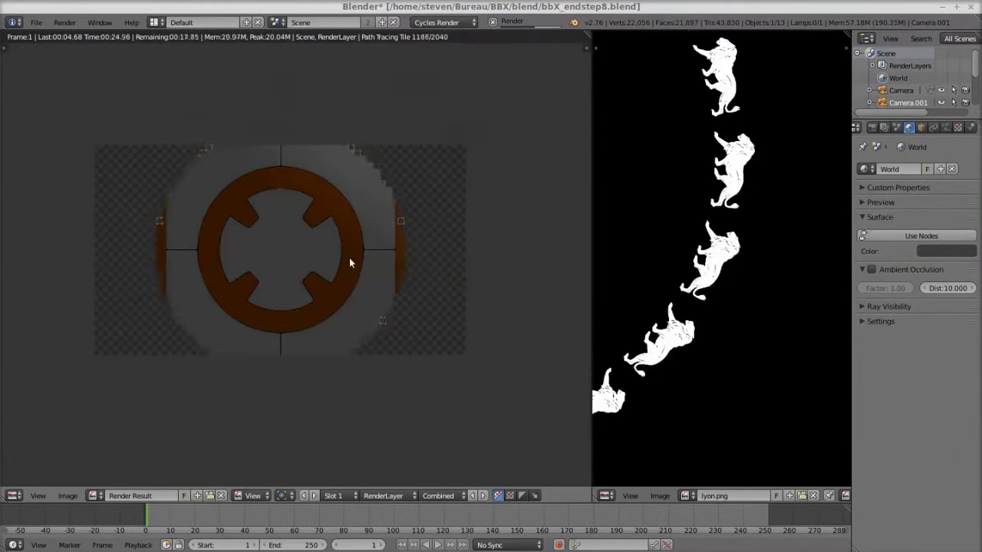
Load the saved render as the camera background and extrude the plane's right edge along X
key(F3)
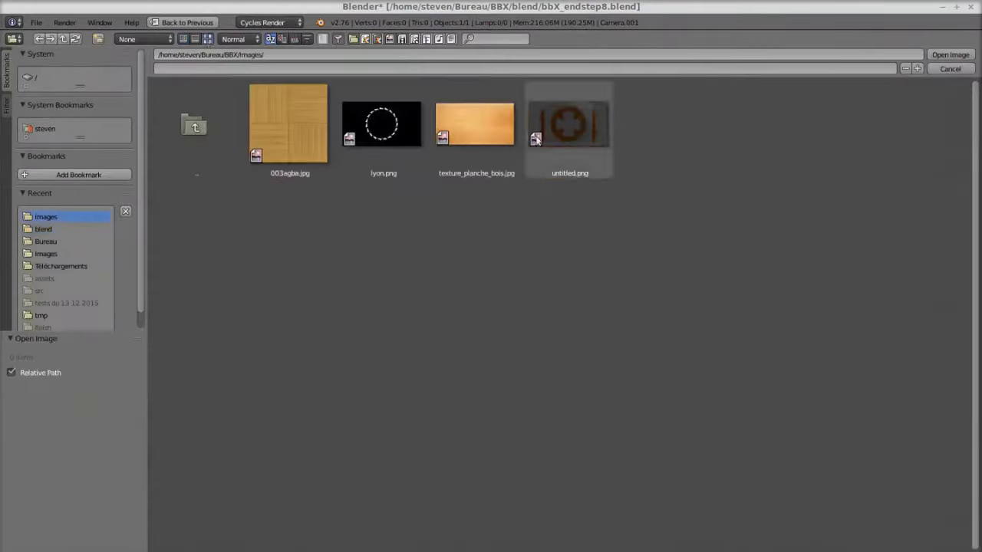
double_click(535, 138)
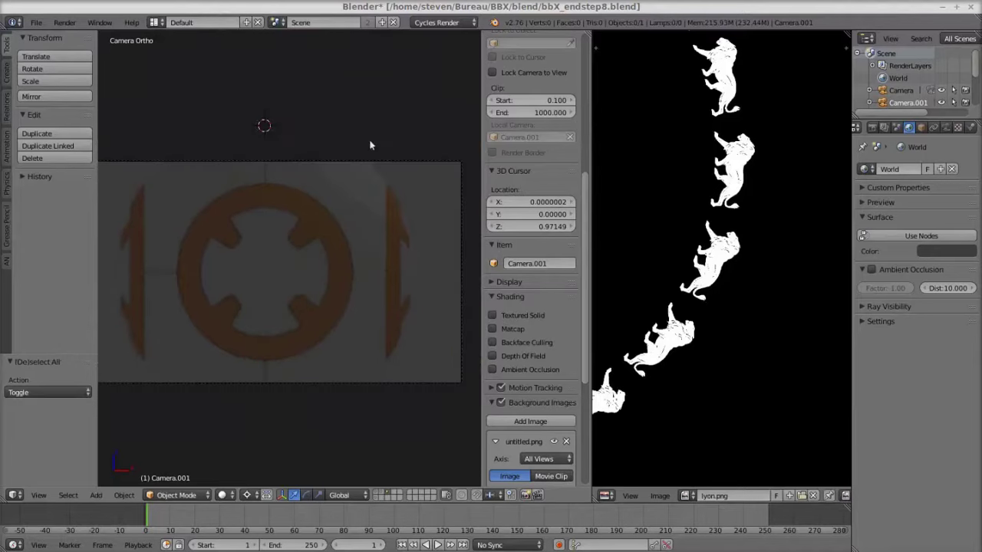
key(Tab)
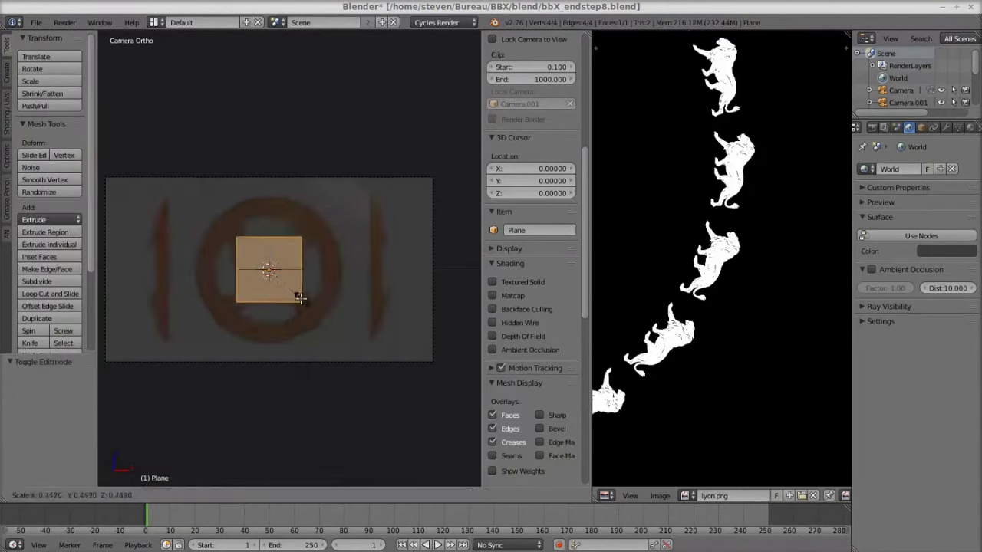
scroll(307, 296, up, 5)
key(e)
key(x)
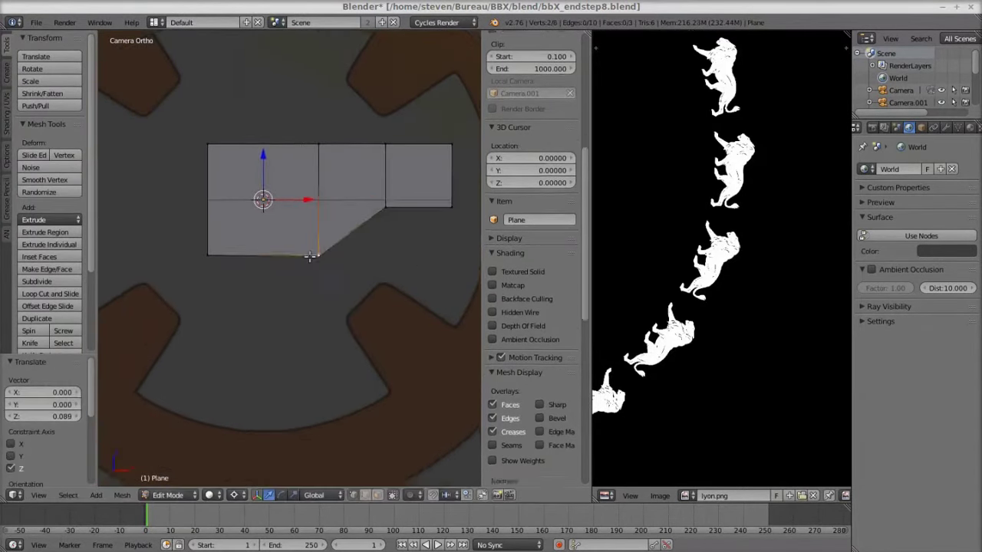
scroll(345, 365, down, 3)
Add a Subdivision Surface, delete the vertical middle loop, and loop cut near the bottom edge
key(Tab)
key(ctrl+1)
key(Tab)
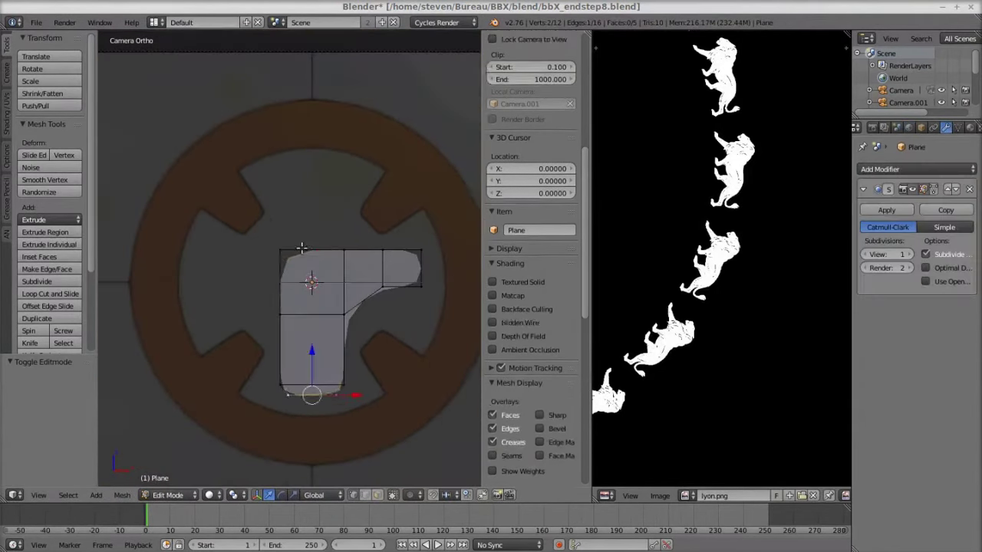
scroll(546, 174, up, 8)
key(KP_8)
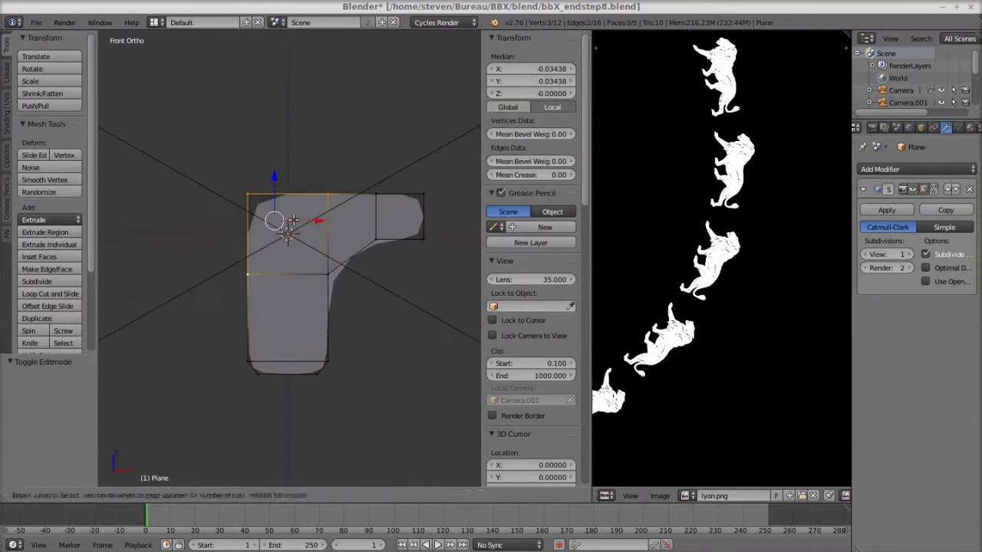
key(x)
click(237, 469)
key(ctrl+r)
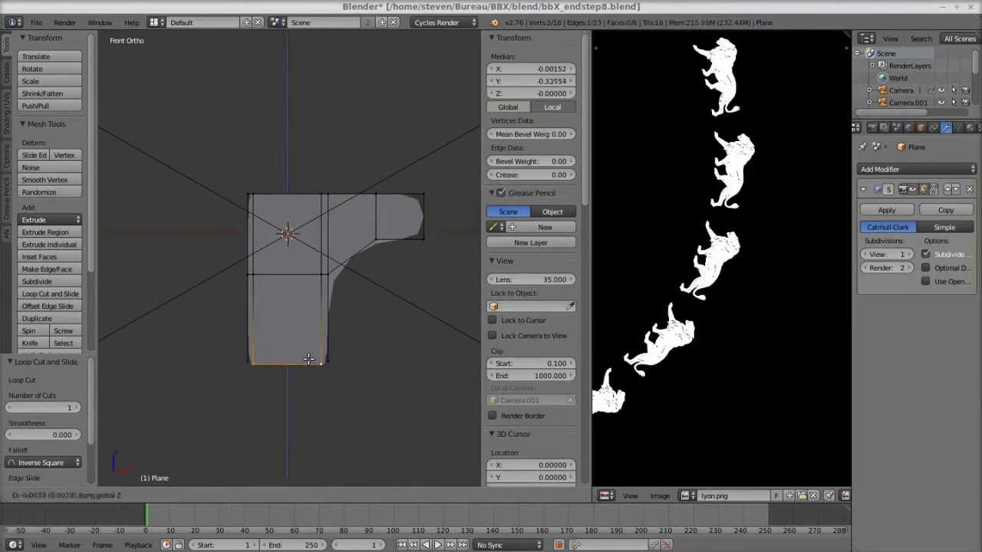
click(328, 322)
Duplicate the bottom strip face, scale it by 1.3, and move it into the ring's upper gap
key(Tab)
key(Tab)
key(Tab)
key(KP_0)
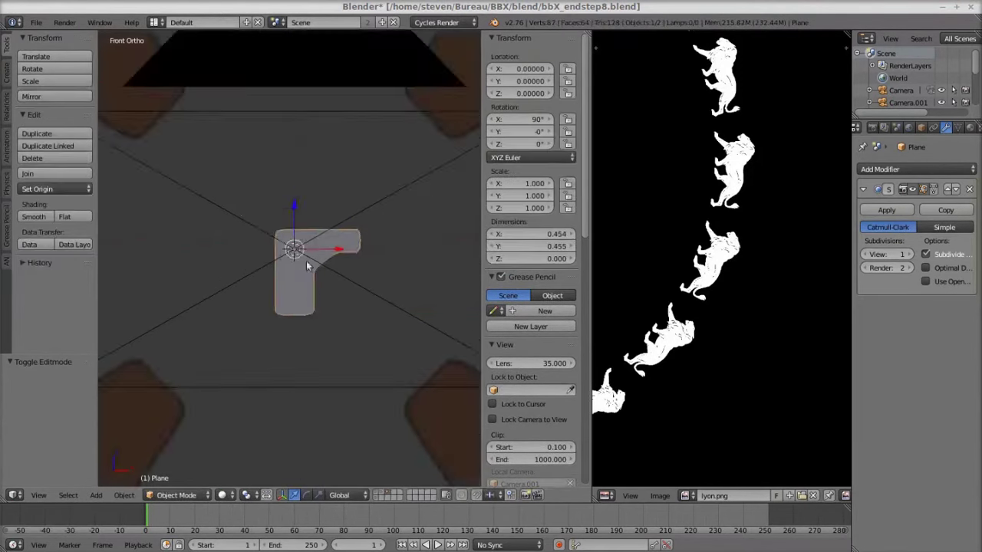
key(Tab)
click(274, 409)
key(shift+d)
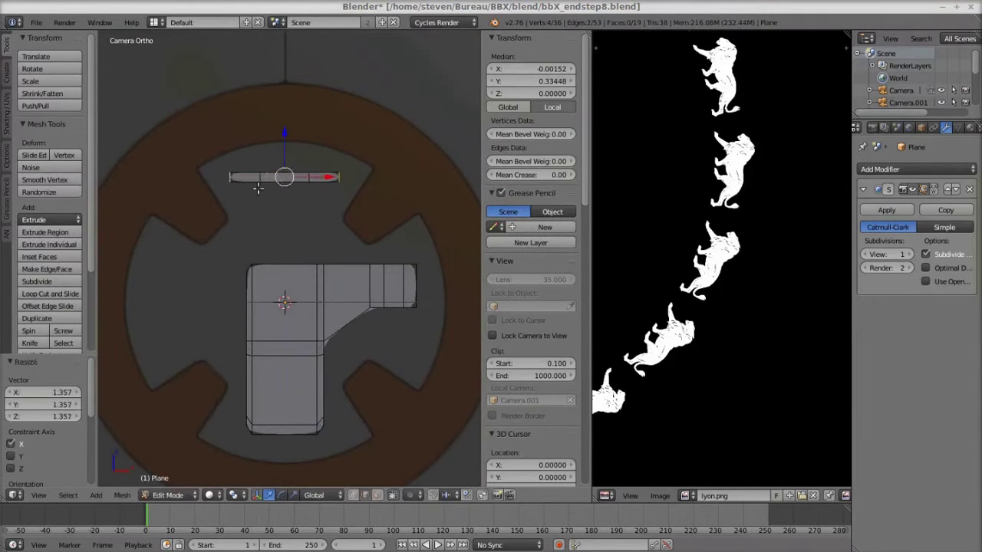
scroll(323, 411, up, 2)
text(s1.3)
key(Return)
key(g)
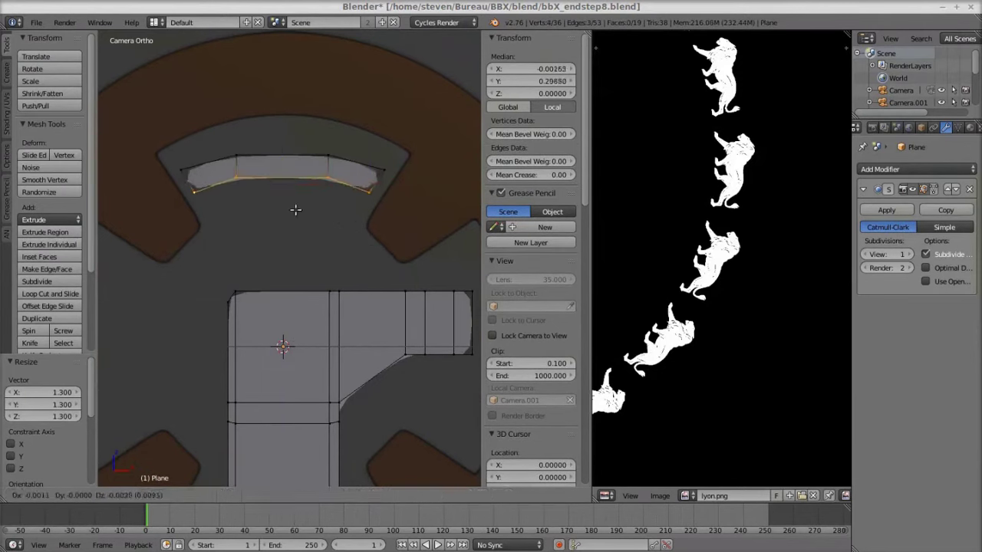
key(Escape)
scroll(383, 202, down, 3)
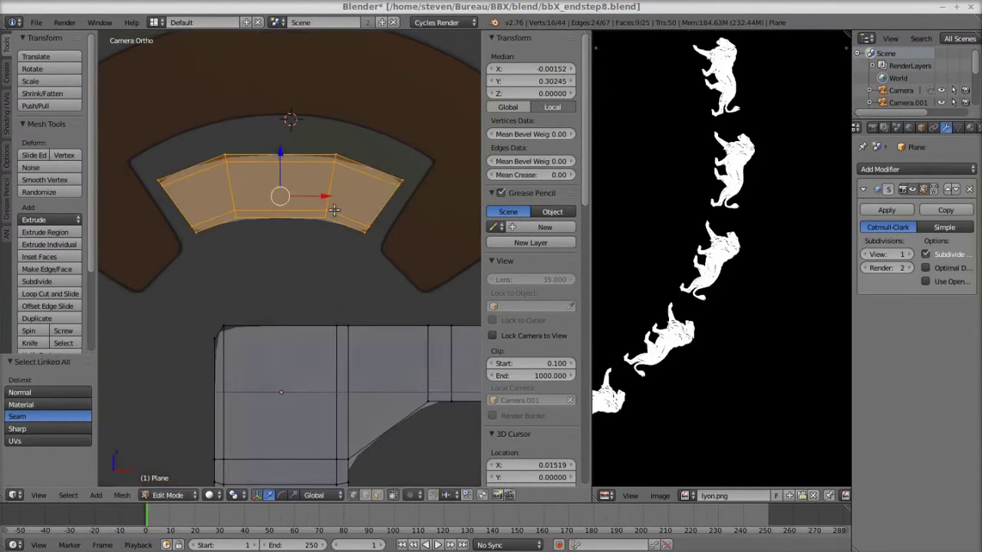
key(shift+s)
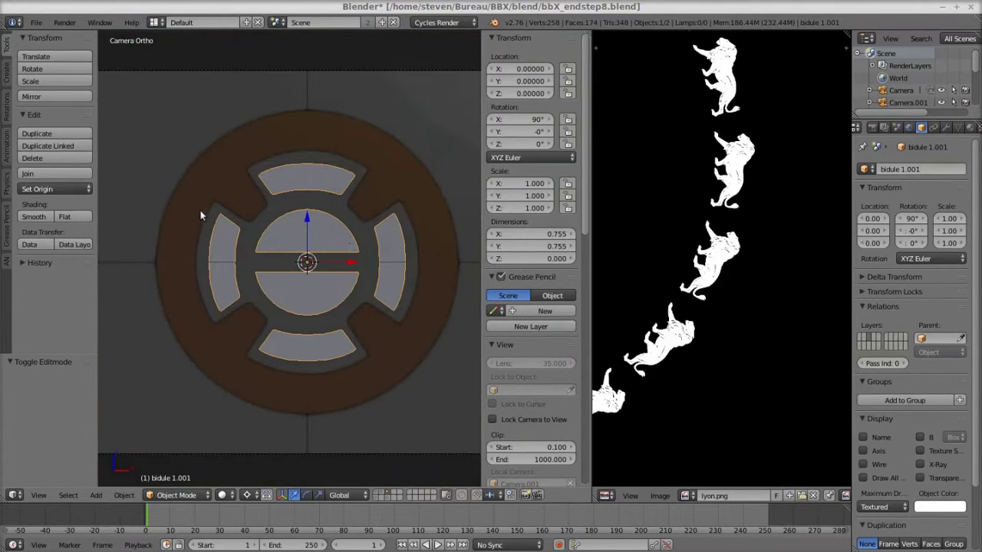
Rename the decal object, move it to another layer, and extrude its bar face
click(904, 167)
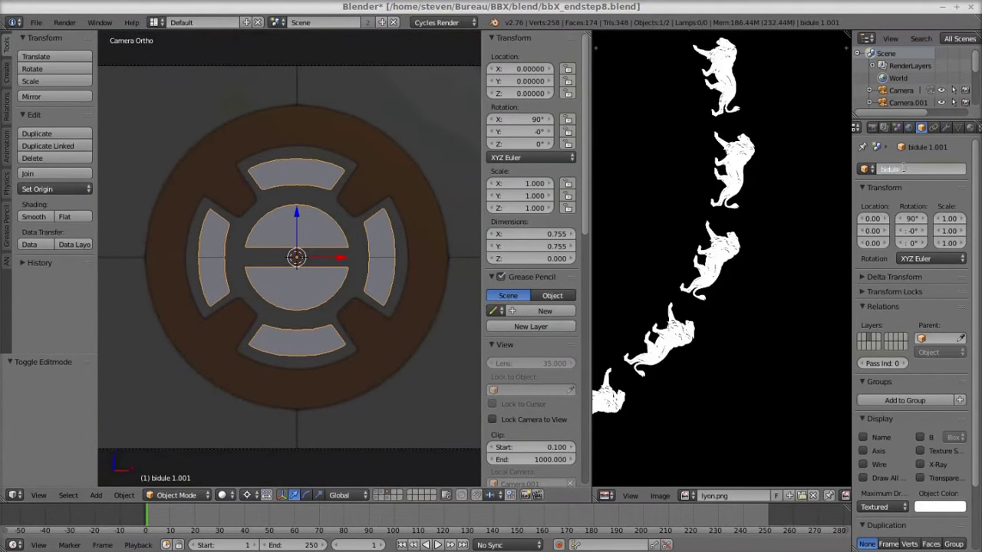
text(2)
click(485, 295)
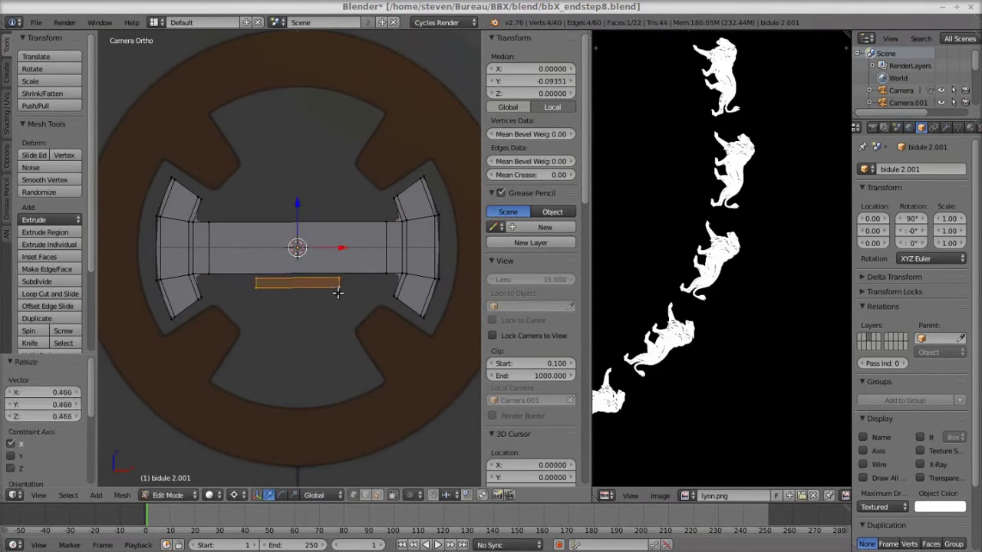
key(e)
click(322, 322)
scroll(322, 322, up, 3)
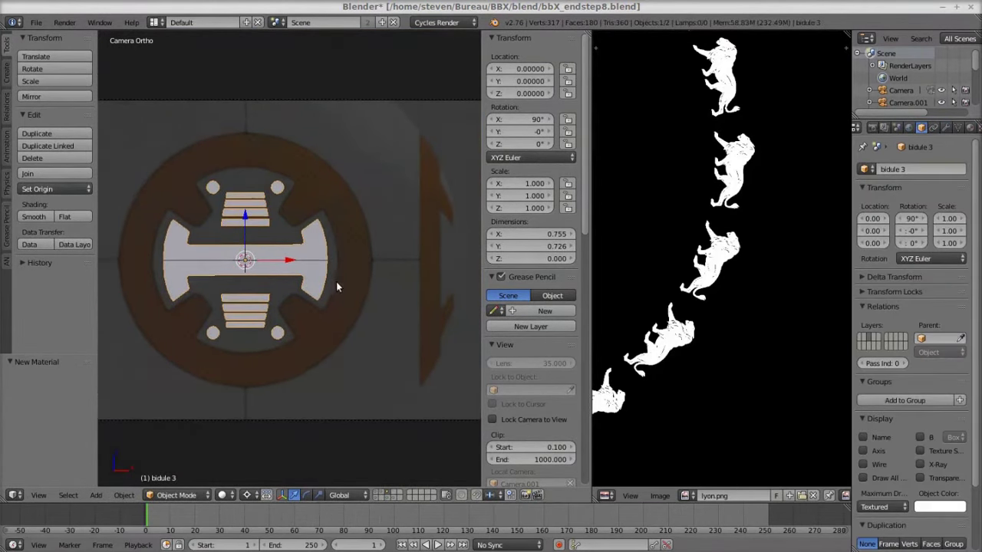
Switch the engine to Blender Render, render the frame with F12, and save the render as an image
click(441, 22)
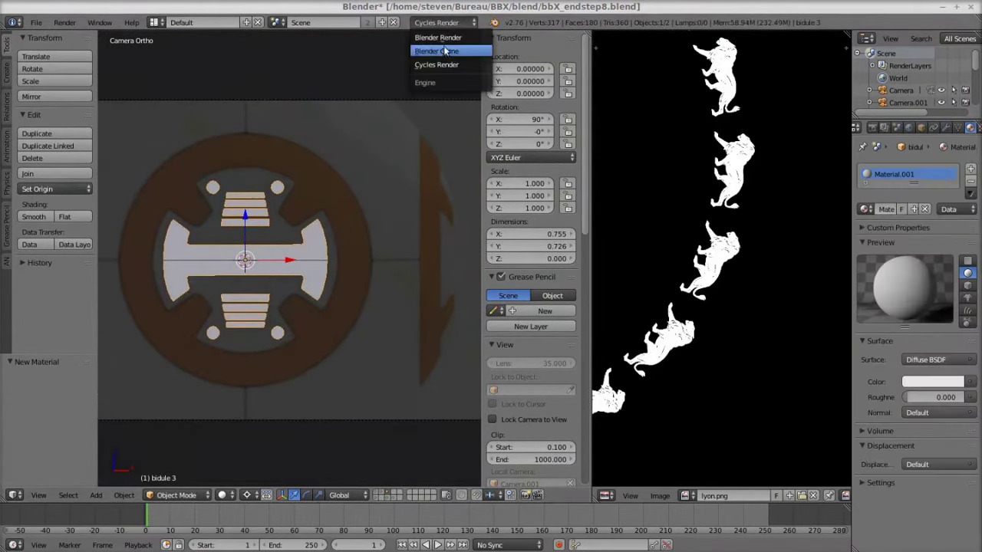
click(438, 36)
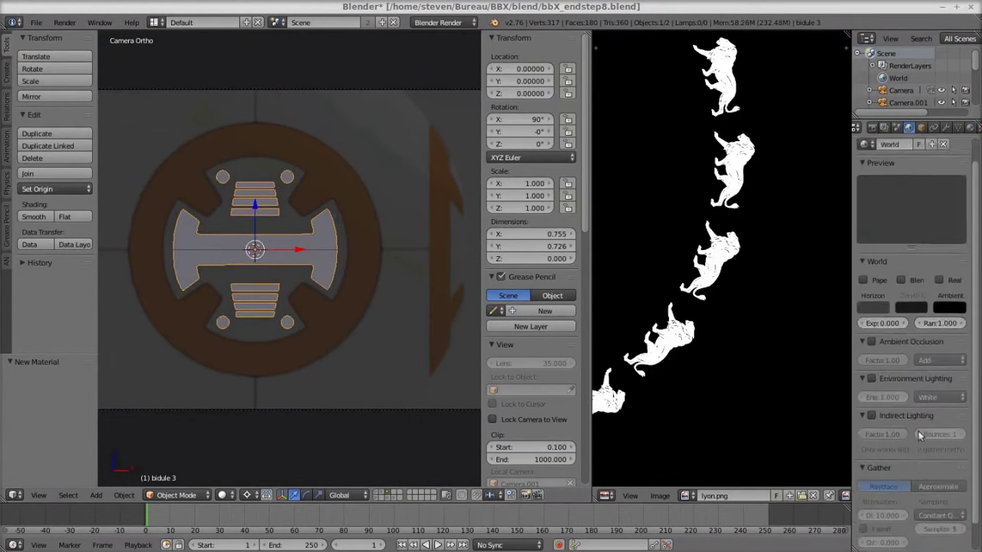
click(872, 127)
key(F12)
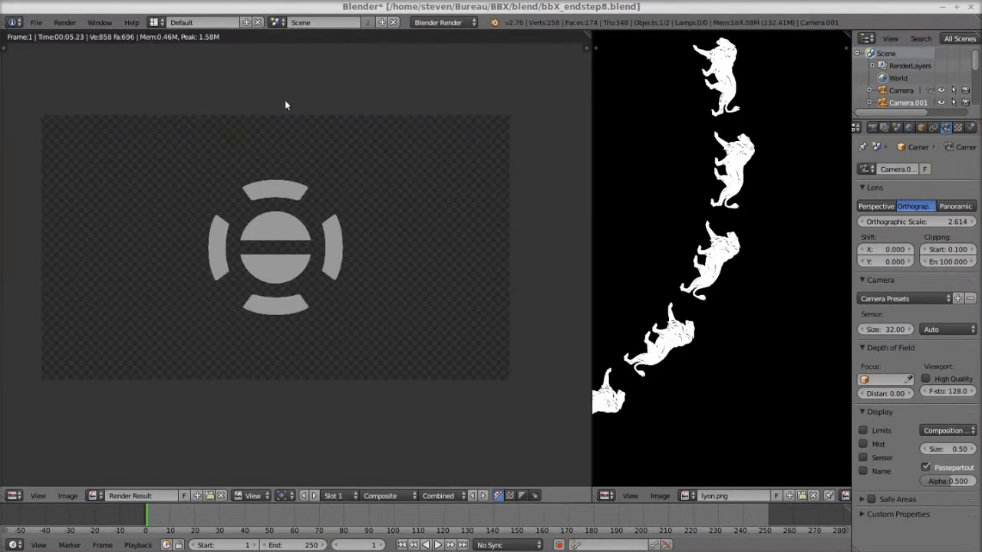
click(68, 496)
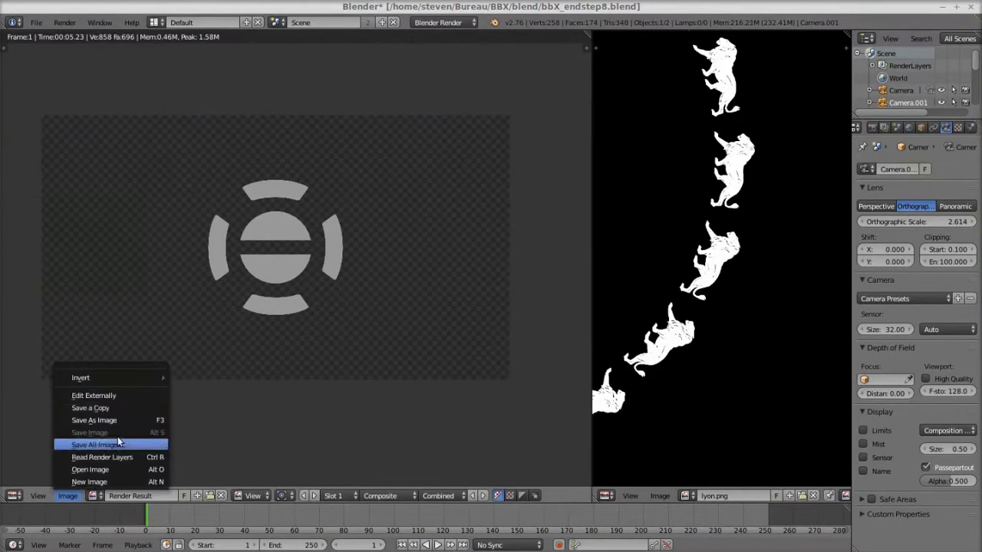
click(85, 415)
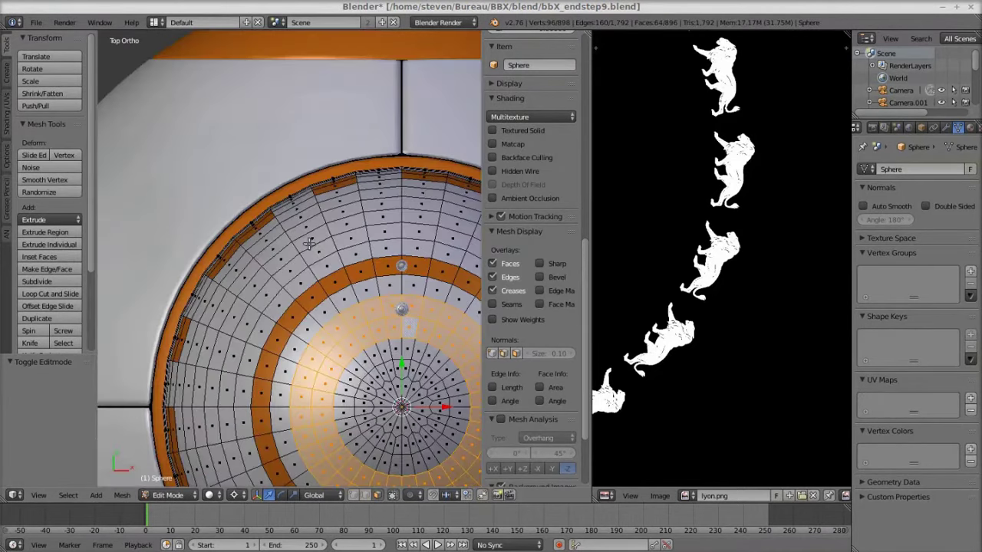
Duplicate the head-top ring faces in place and separate them into their own object, Sphere.006
key(shift+d)
key(Escape)
click(295, 279)
key(a)
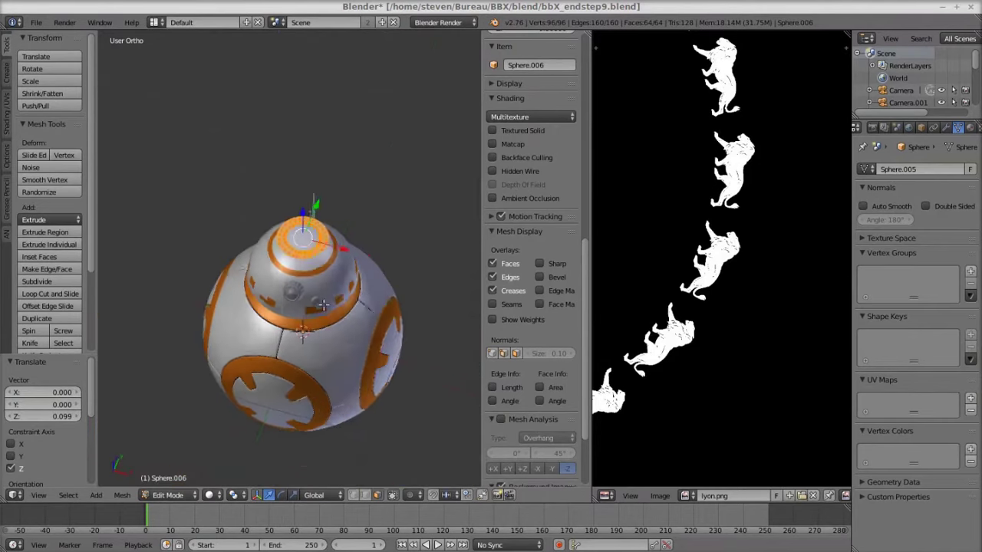
Clear Sphere.006's material slots and move the ring to another layer
click(969, 127)
click(959, 182)
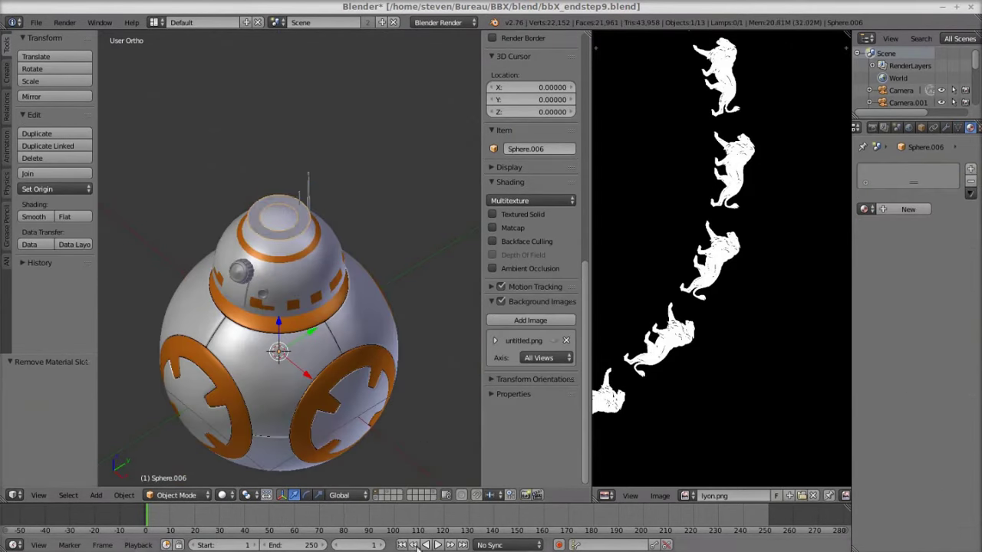
key(m)
click(392, 219)
On the ring's layer, rotate the second camera -90° around X and make it the scene camera
click(441, 493)
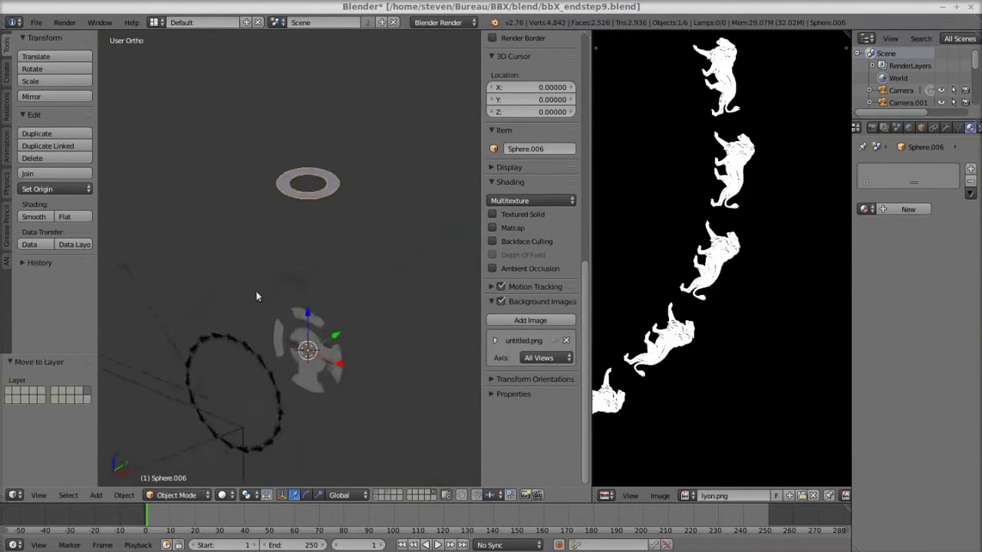
right_click(245, 393)
click(246, 495)
key(Return)
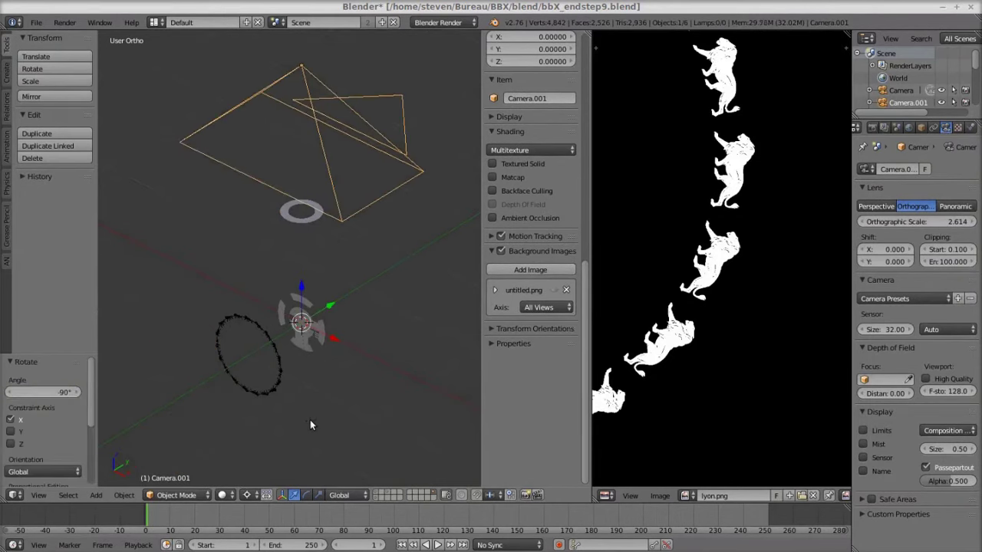
key(ctrl+KP_0)
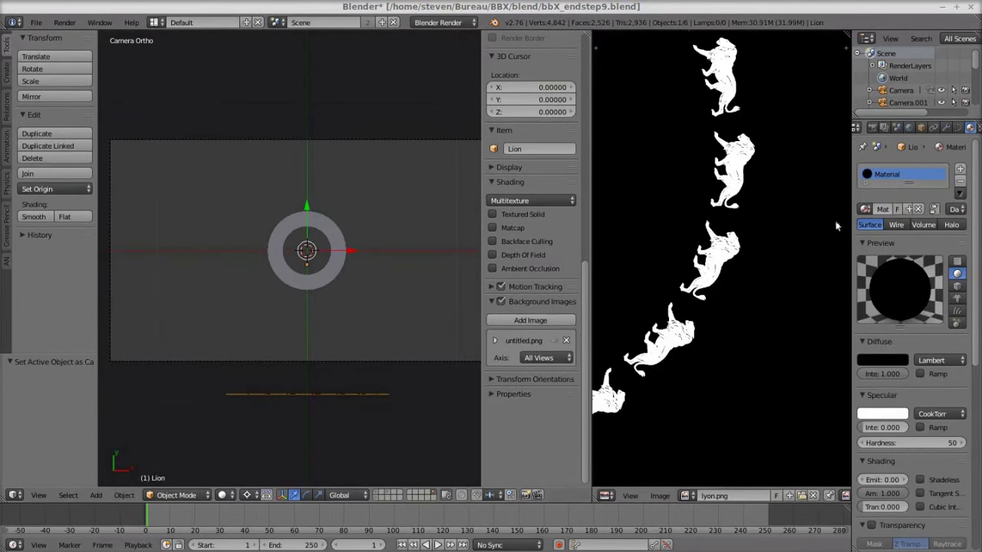
Assign the black material to the ring and render it with F12
click(865, 209)
click(756, 253)
key(F12)
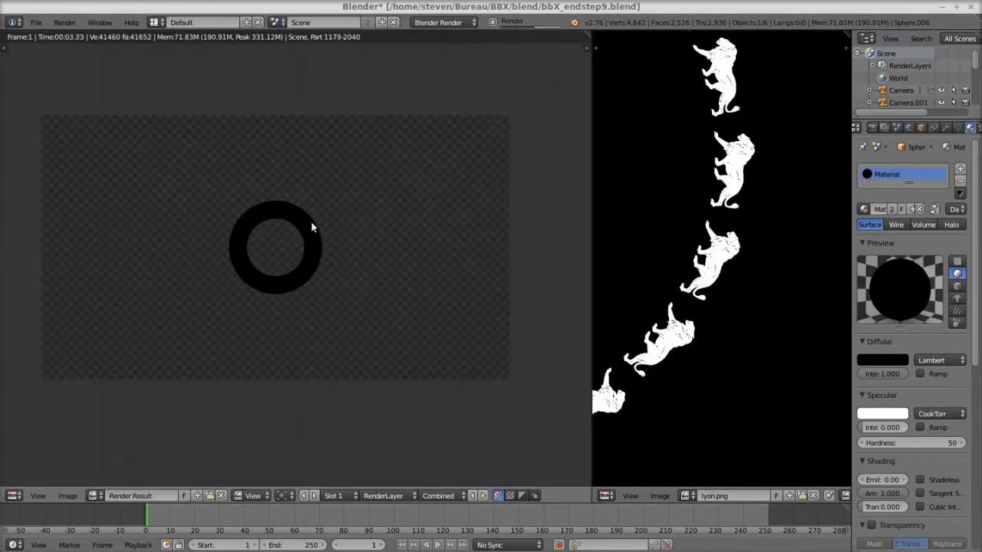
Give the ring the white shadeless Material.002 and render it again
key(Escape)
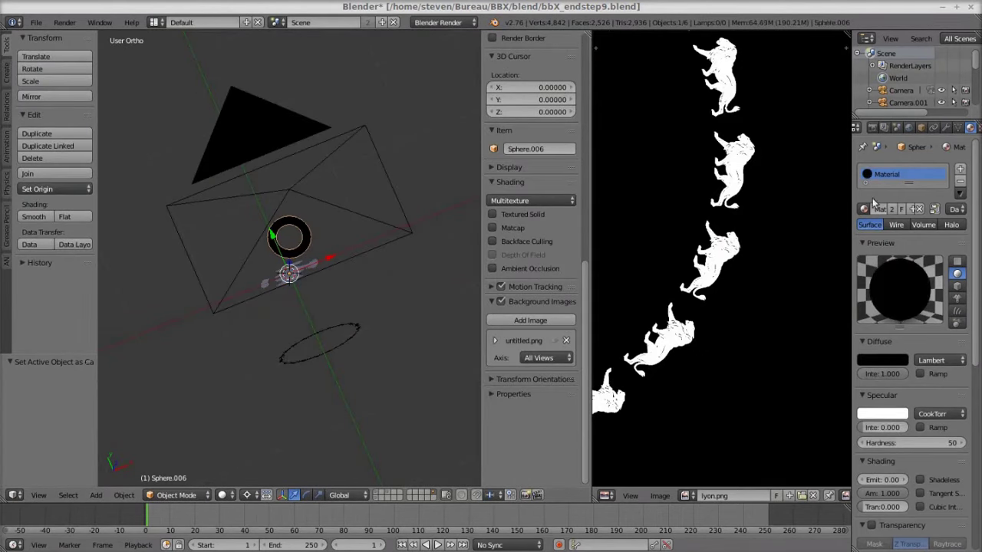
click(866, 209)
click(788, 280)
key(F12)
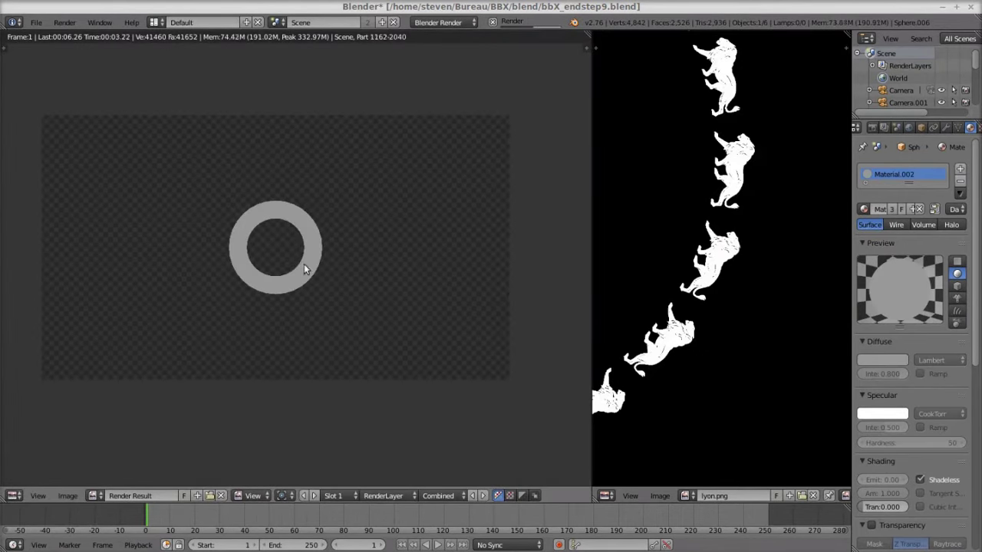
Save the ring render as an image file, bidule3.png
click(36, 22)
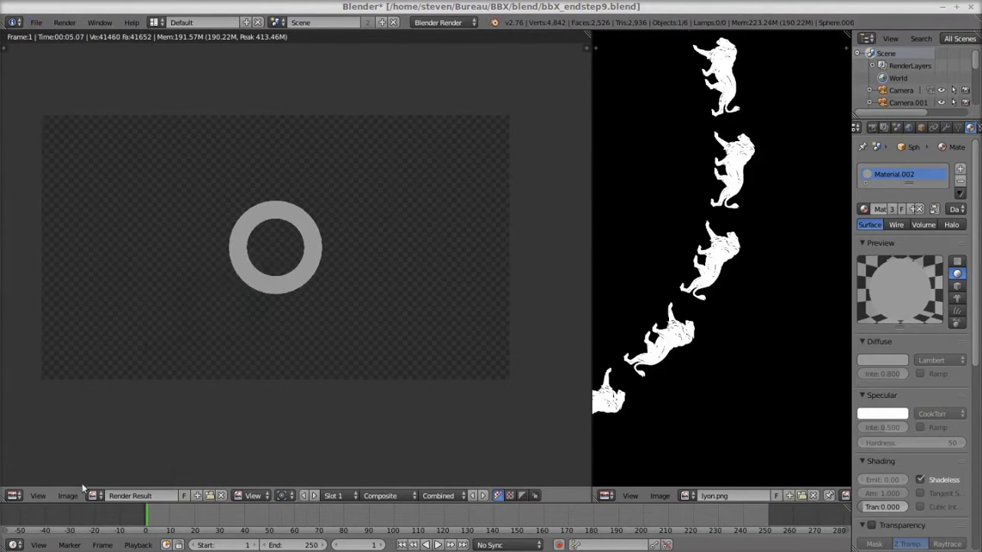
click(67, 495)
click(85, 391)
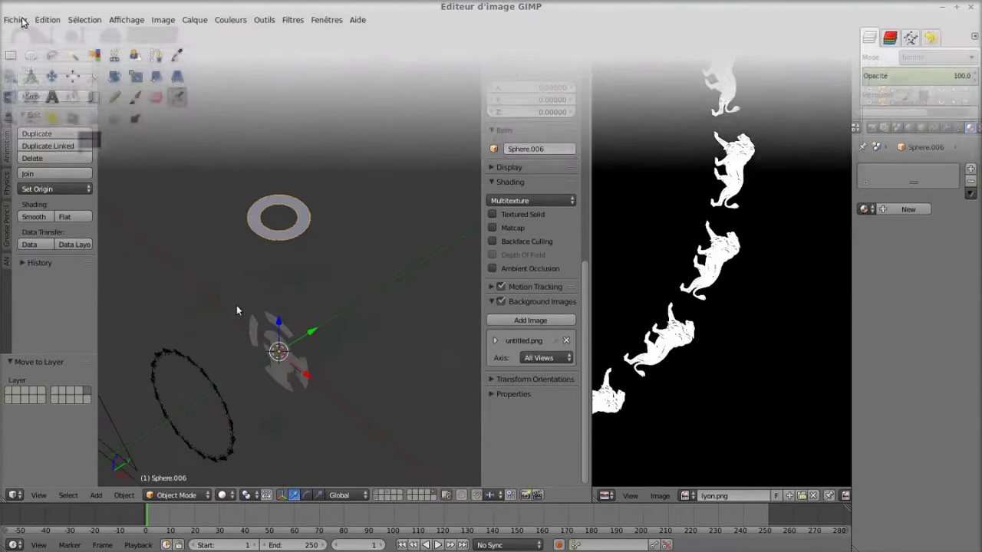
In GIMP, open the bidule renders as layers, arrange them side by side, and export as bidule3.png
click(23, 22)
click(44, 52)
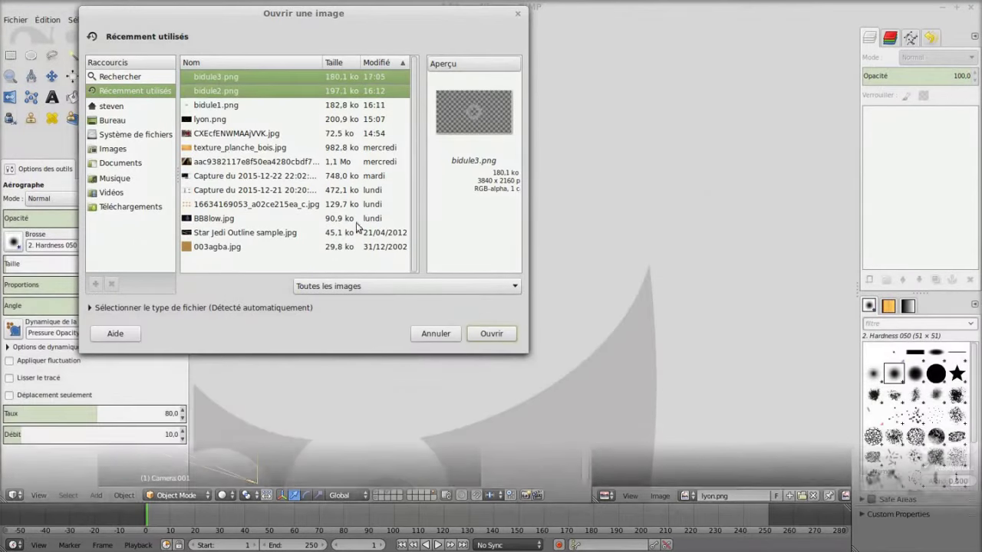
click(491, 334)
key(m)
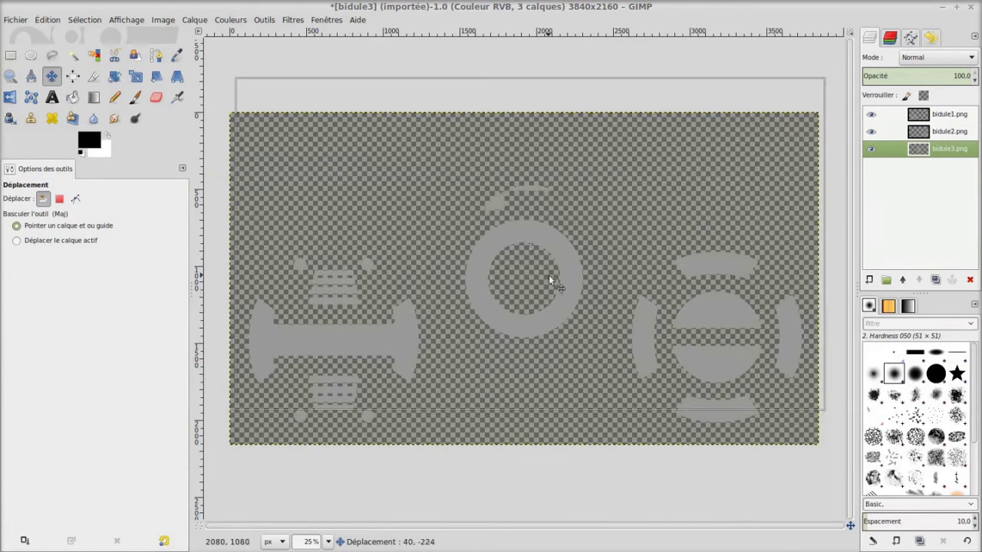
click(13, 19)
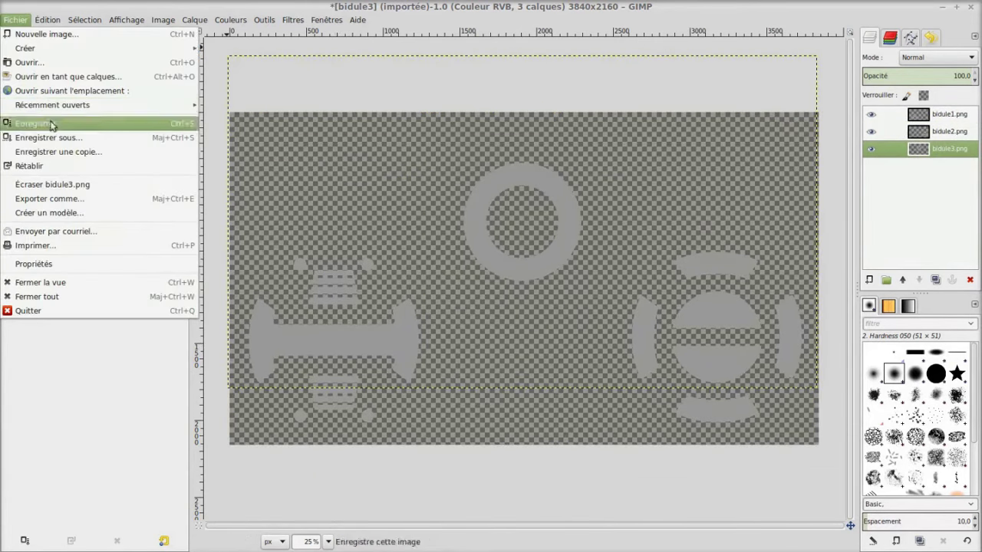
click(74, 200)
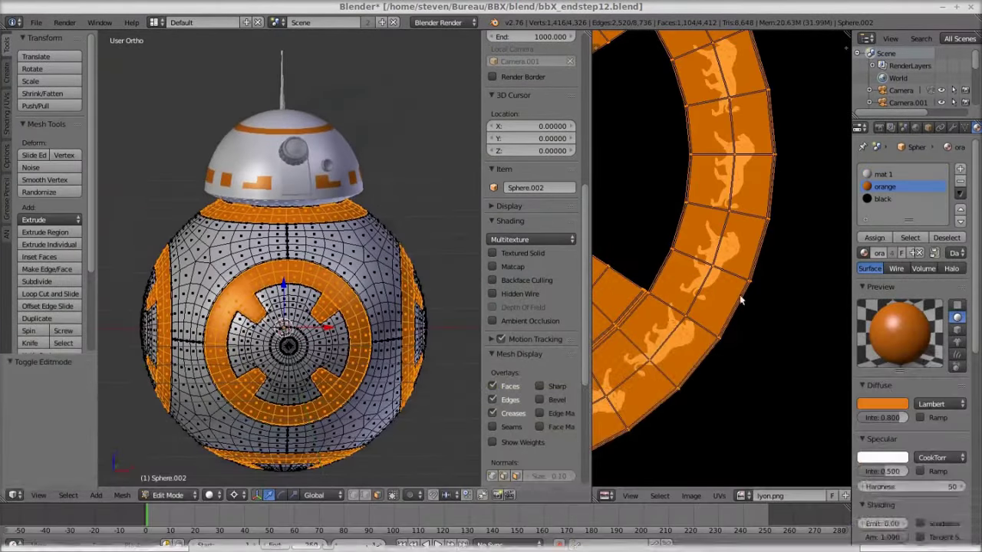
In the Node Editor, add Image Texture and ColorRamp nodes, linking Image Color→Fac and Ramp Color→Diffuse Color
click(14, 495)
click(42, 345)
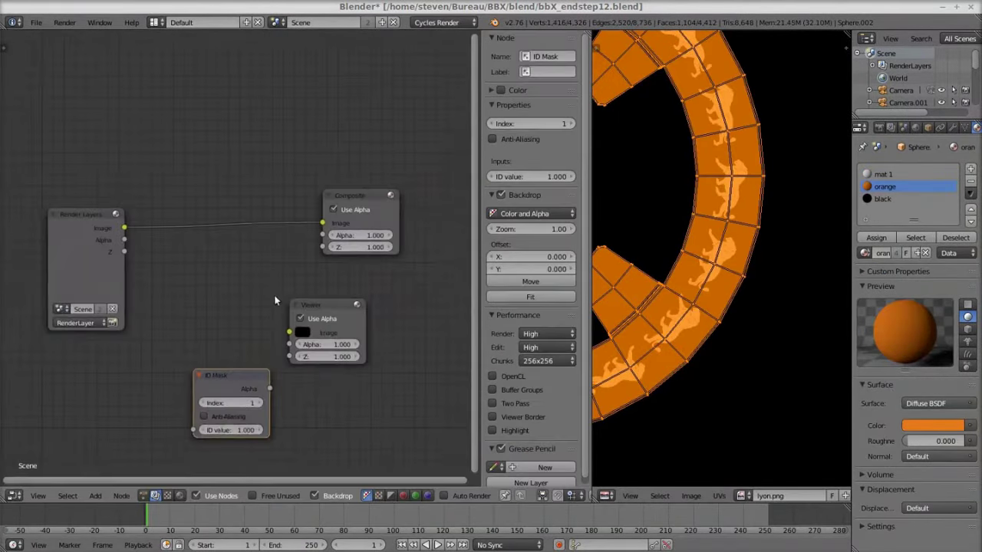
middle_drag(180, 351, 221, 288)
key(shift+a)
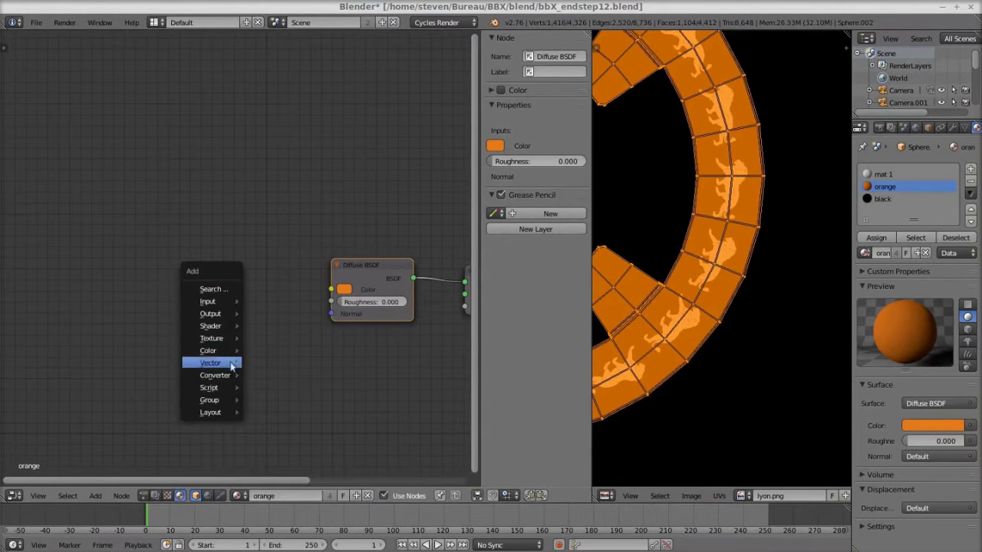
click(199, 315)
key(shift+a)
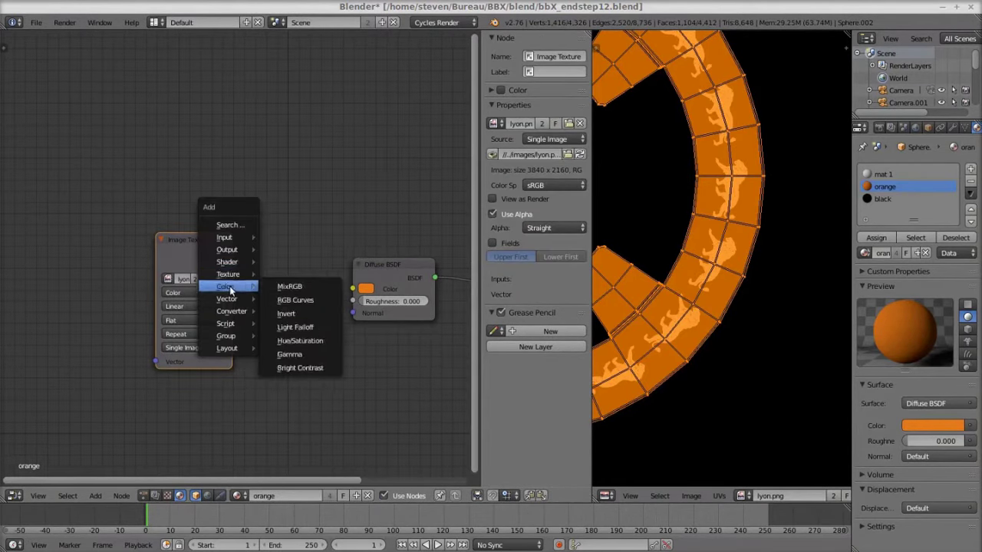
click(322, 302)
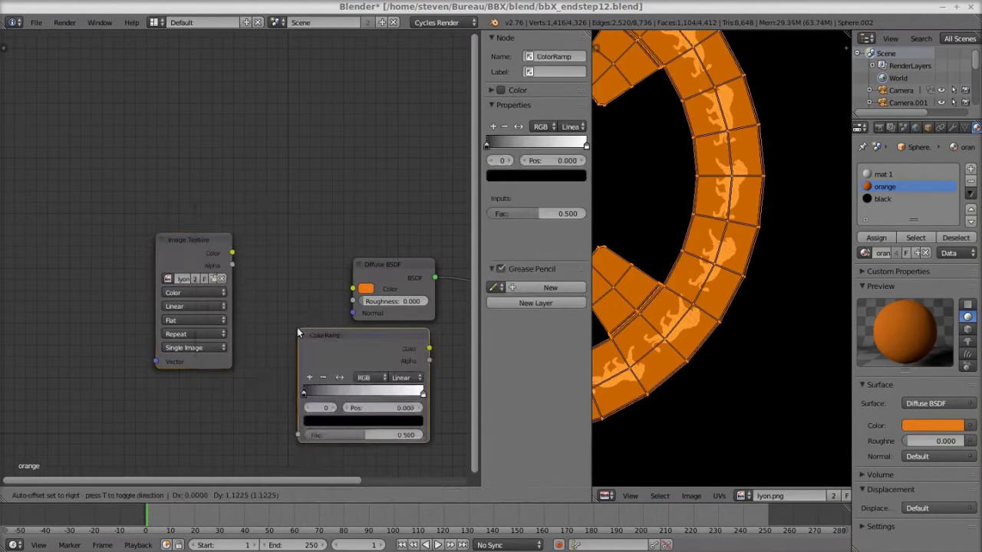
click(353, 327)
drag(348, 302, 449, 290)
scroll(304, 280, up, 2)
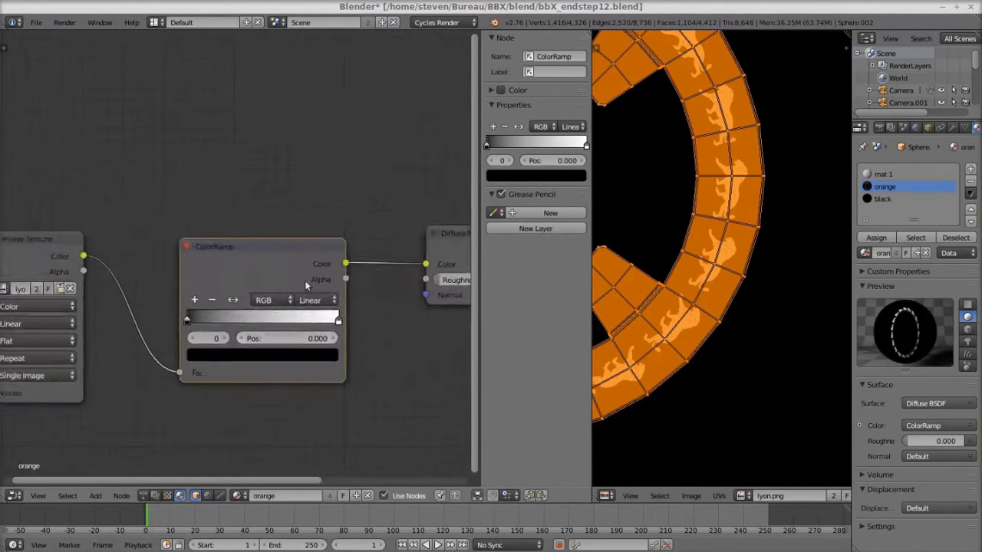
drag(472, 35, 472, 260)
Turn the upper area into a 3D view with a live rendered preview of the droid
click(13, 261)
click(37, 276)
click(209, 261)
click(231, 175)
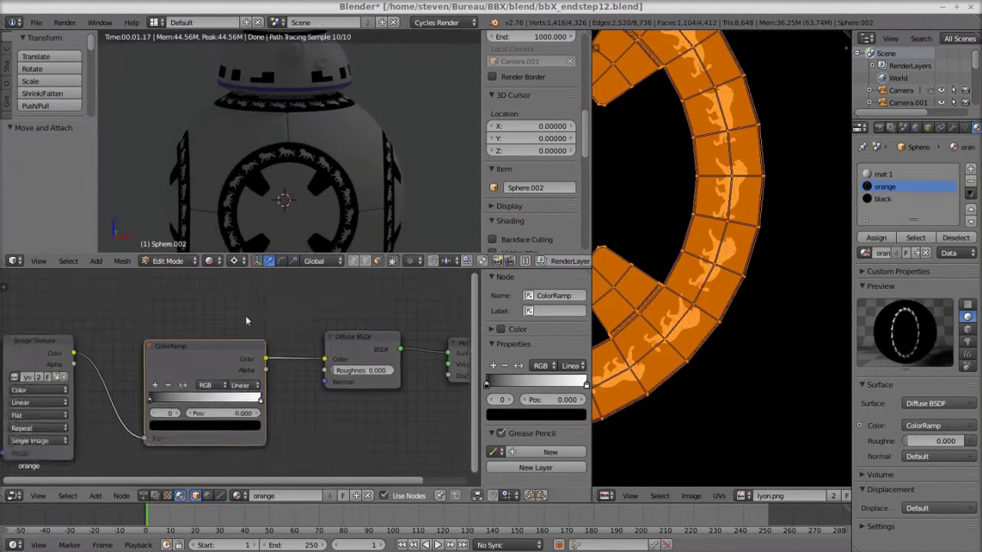
scroll(266, 389, up, 2)
Set the ColorRamp's left stop to orange and its right stop to a deep orange
click(285, 421)
click(369, 260)
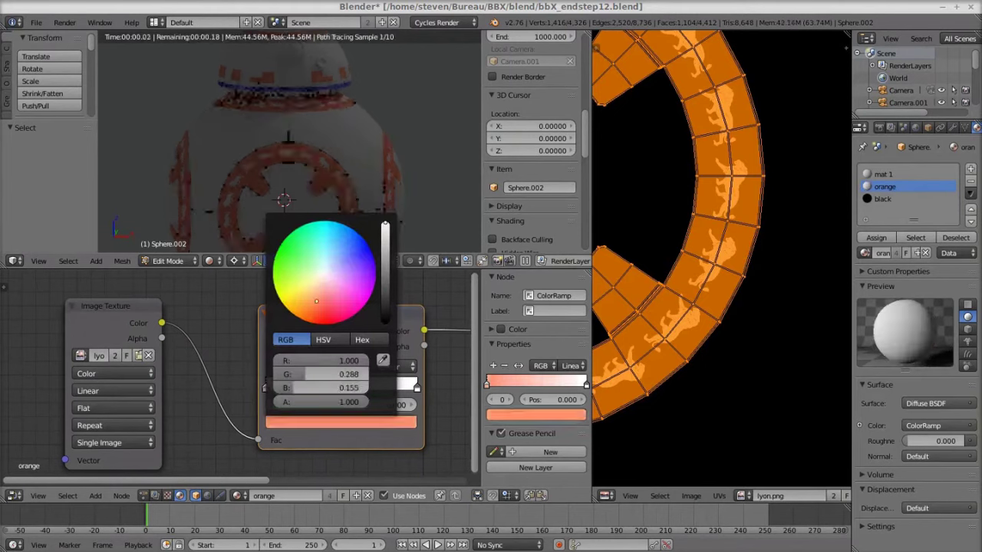
click(416, 388)
middle_drag(357, 428, 316, 400)
click(317, 396)
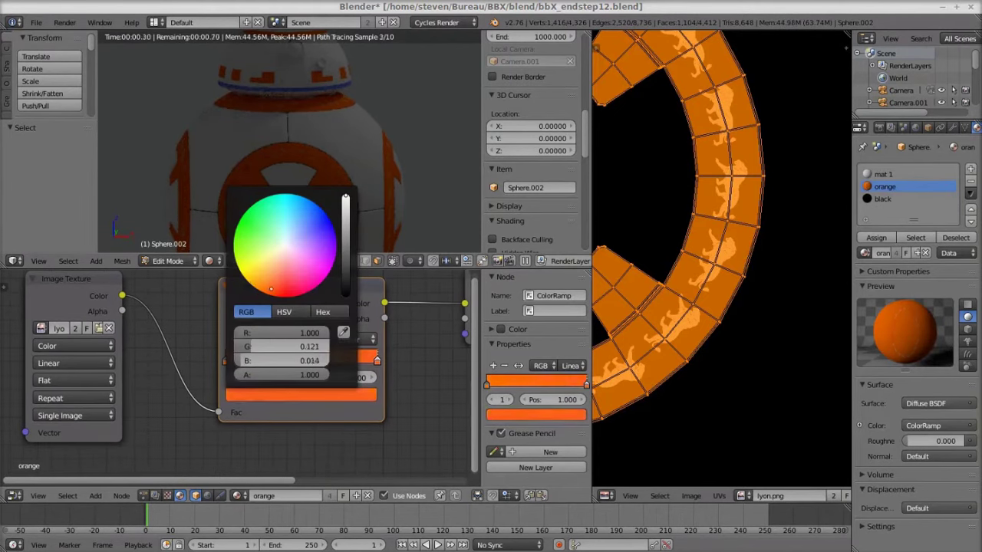
scroll(230, 360, down, 2)
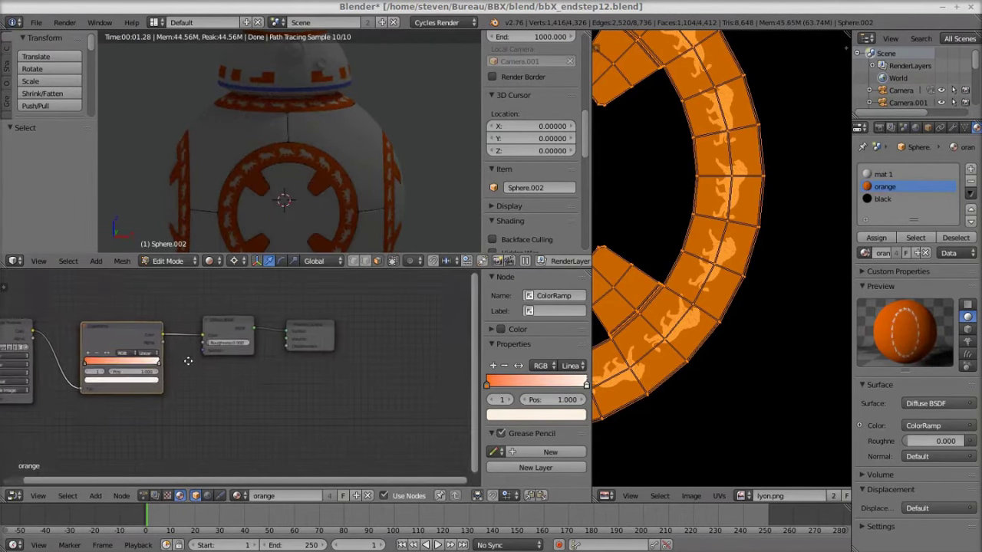
Refine the stops to a vivid orange and a darker orange while viewing the side ring
middle_drag(273, 136, 291, 153)
scroll(251, 371, up, 4)
click(226, 417)
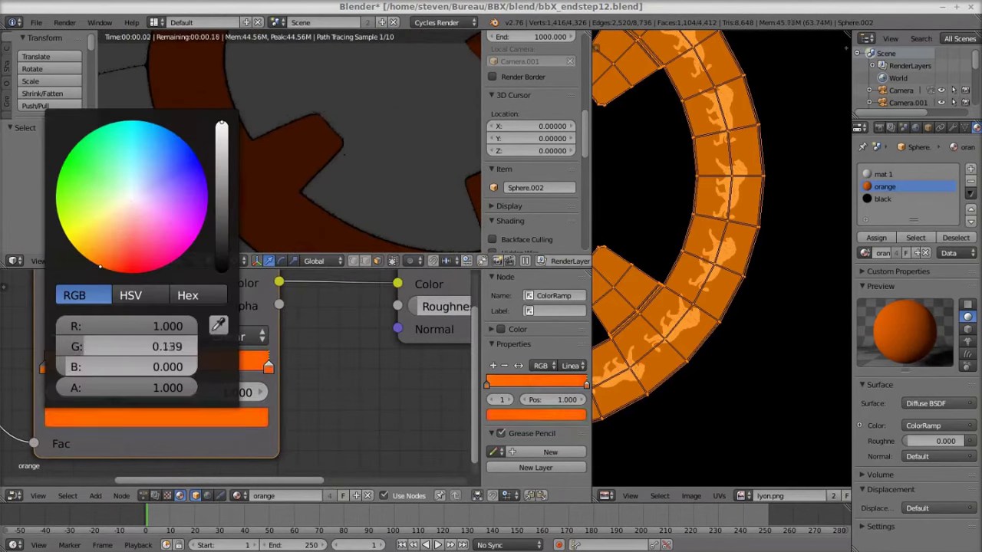
middle_drag(46, 370, 120, 369)
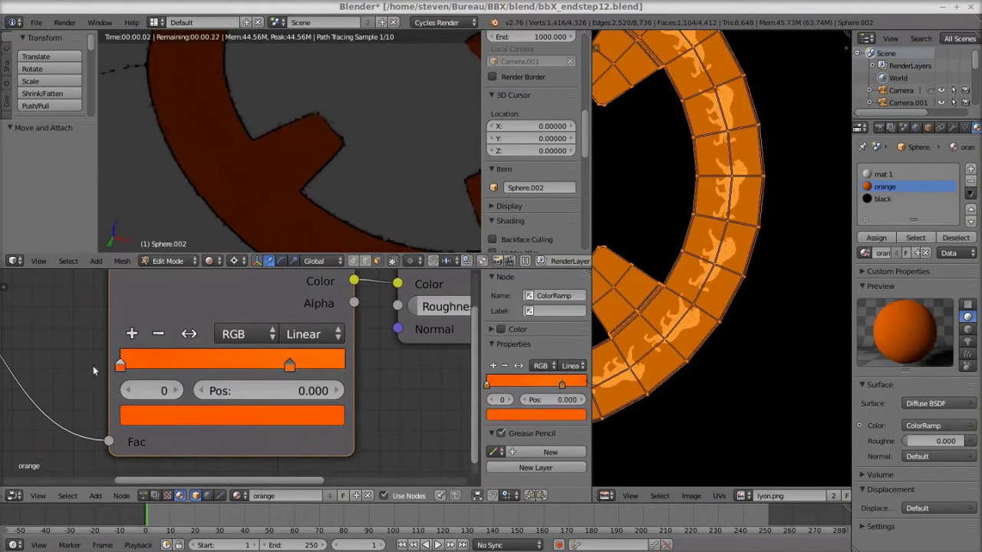
click(231, 415)
drag(289, 154, 289, 230)
scroll(327, 132, down, 3)
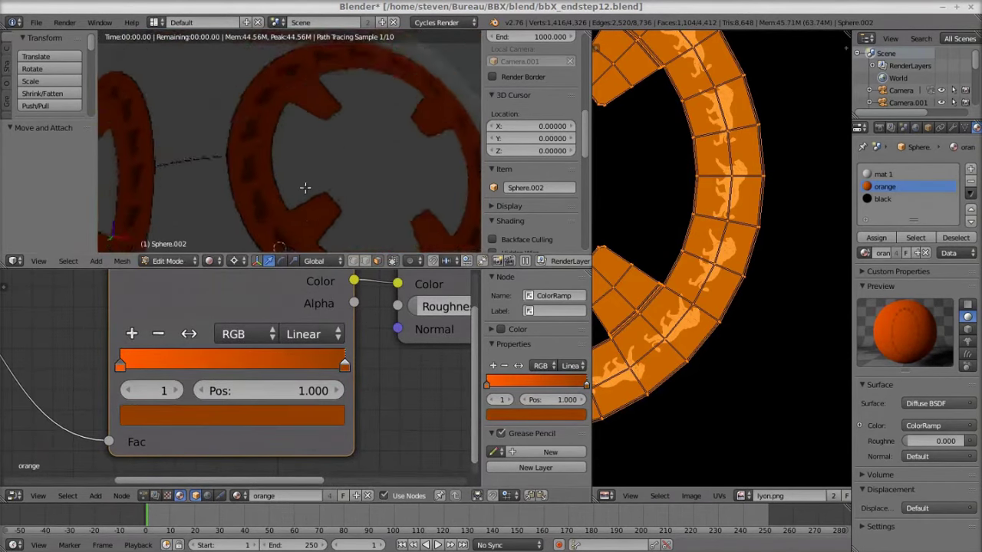
scroll(316, 364, down, 4)
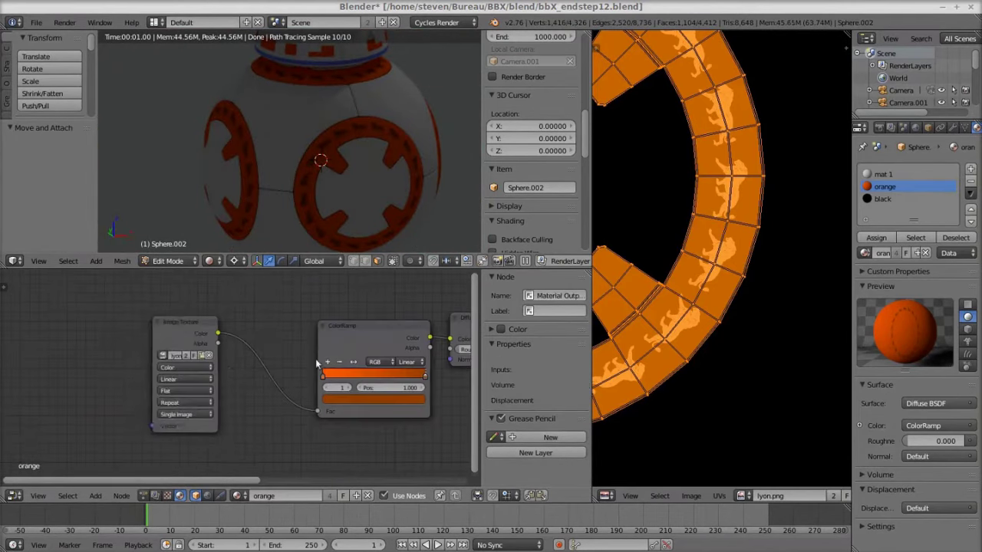
Add a Glossy BSDF and mix it with the Diffuse shader through a 0.5 Mix Shader
click(215, 430)
middle_drag(296, 405, 234, 393)
key(shift+a)
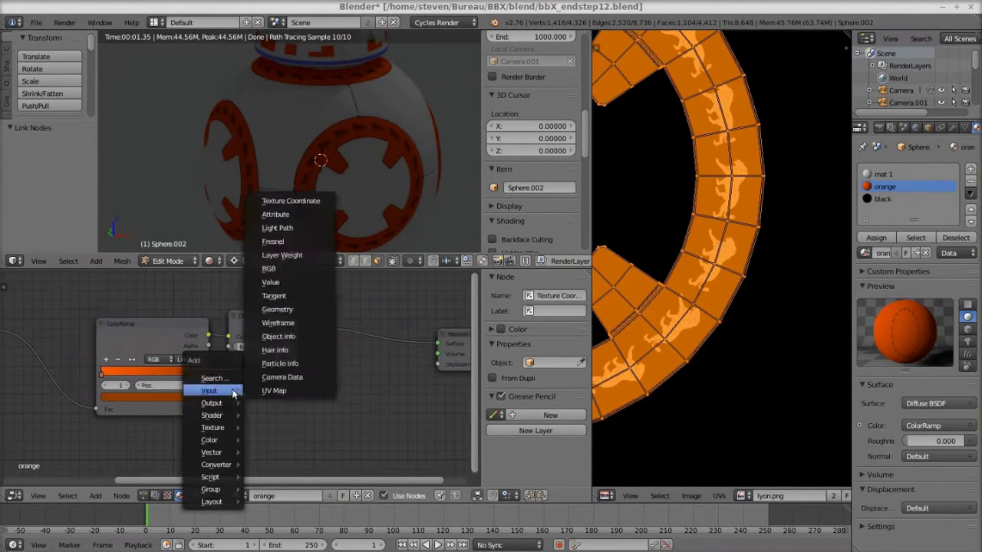
click(303, 225)
click(289, 374)
scroll(289, 374, up, 3)
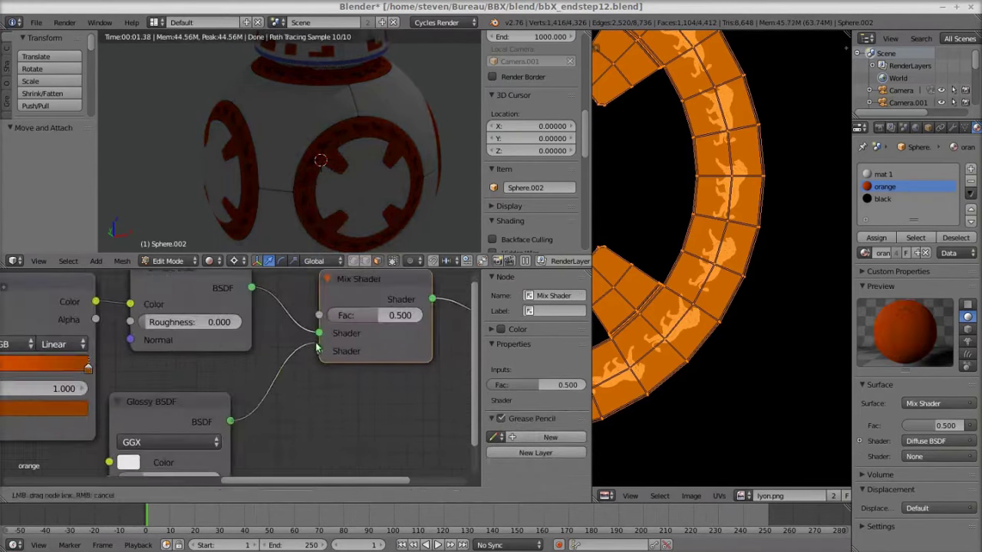
Feed the ColorRamp colour into the Glossy colour and set the Glossy roughness to 0.108
drag(75, 272, 89, 432)
scroll(289, 359, up, 1)
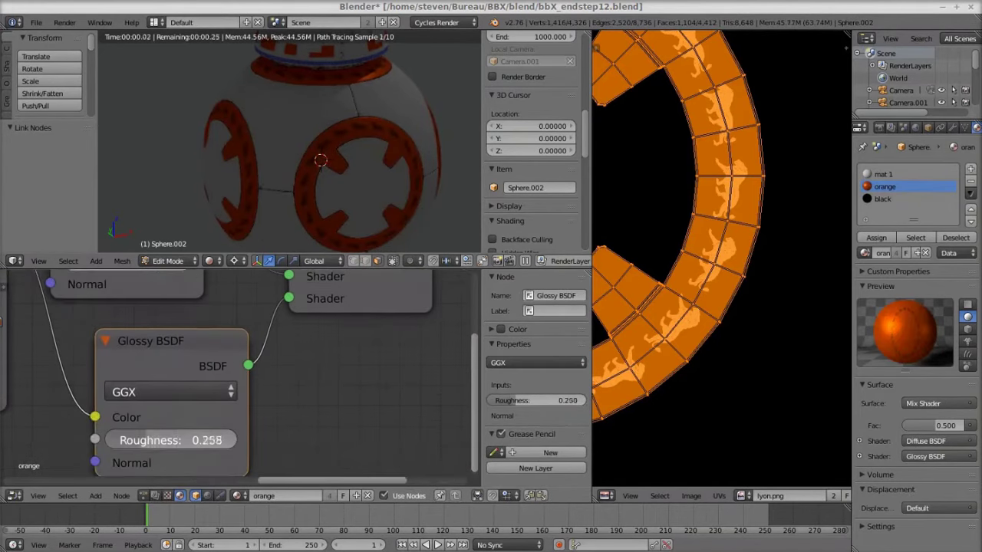
drag(176, 440, 192, 440)
scroll(322, 165, up, 4)
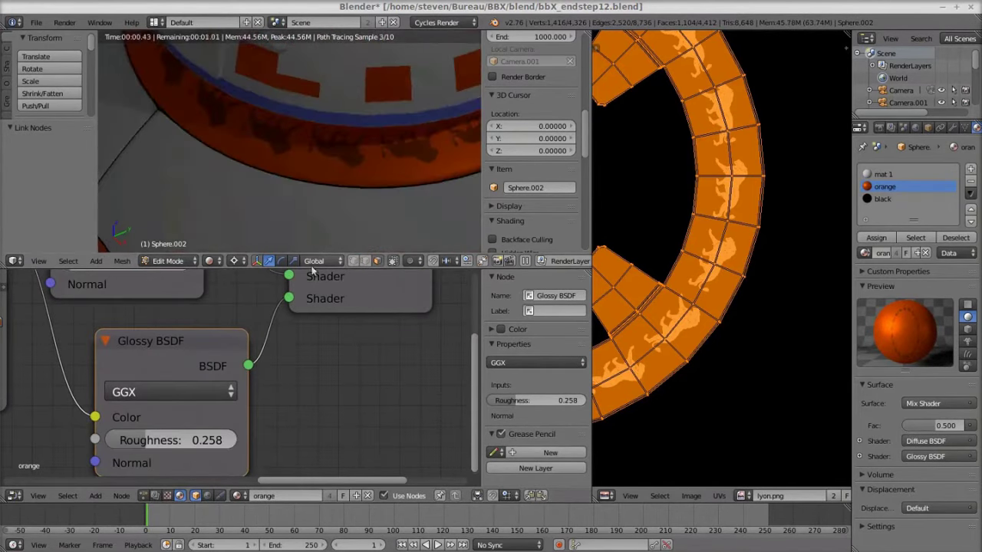
scroll(242, 303, down, 4)
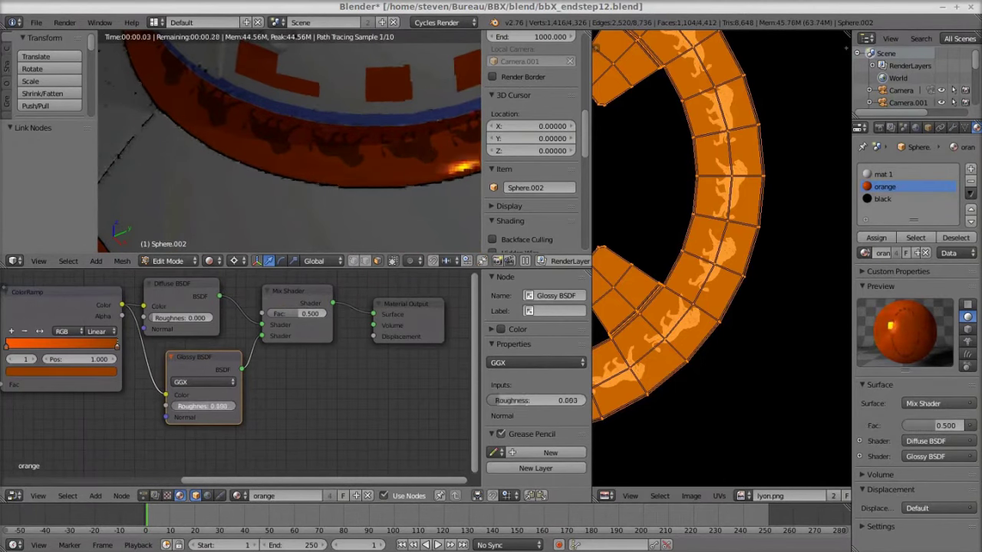
scroll(349, 172, down, 5)
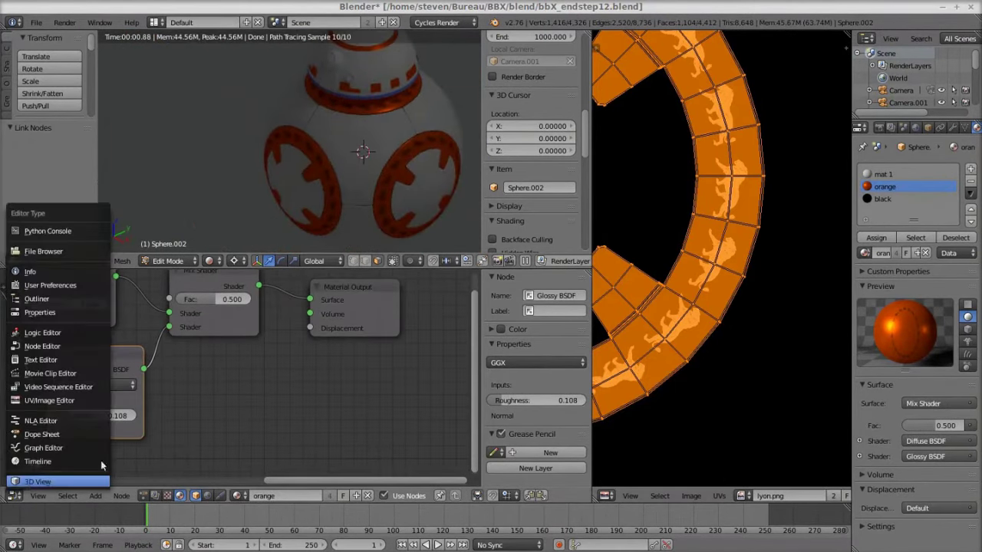
click(883, 175)
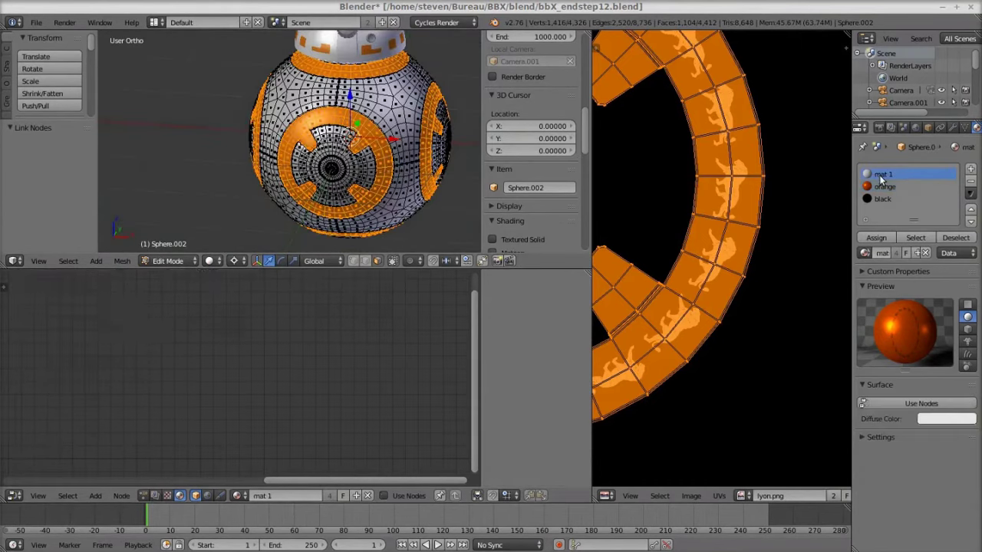
Assign a copy of the orange material to the slot and invert the face selection to the body
click(873, 253)
click(770, 357)
key(ctrl+i)
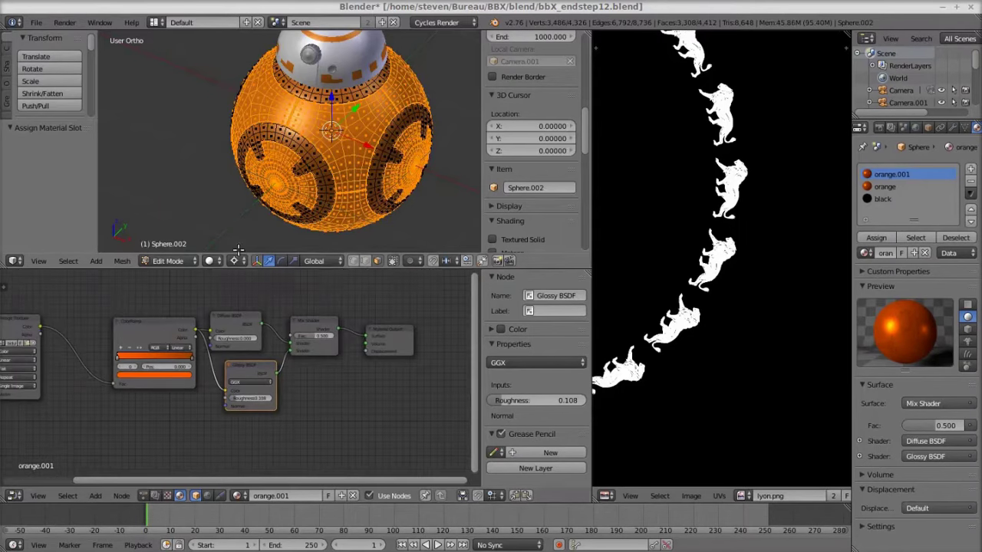
scroll(144, 306, up, 5)
scroll(310, 339, down, 3)
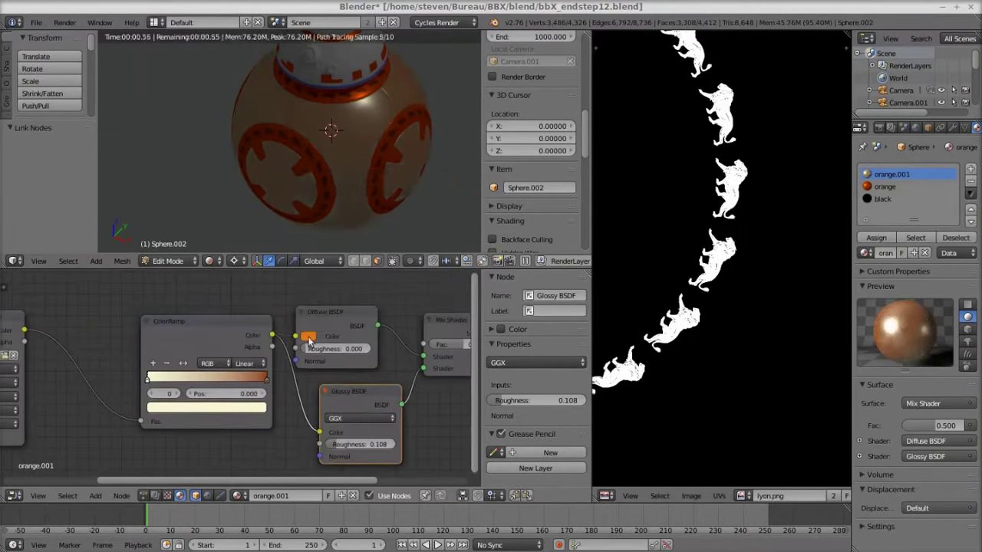
Set the shader colours to white, delete the ColorRamp node, and place Glossy BSDF below Diffuse
click(230, 346)
key(x)
middle_drag(230, 346, 170, 312)
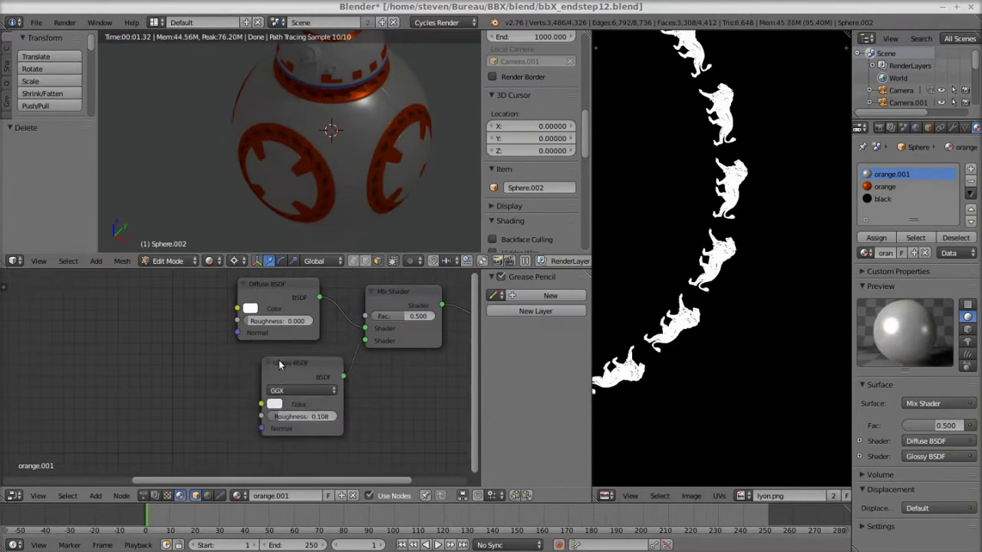
drag(284, 383, 258, 379)
scroll(274, 191, up, 3)
key(shift+a)
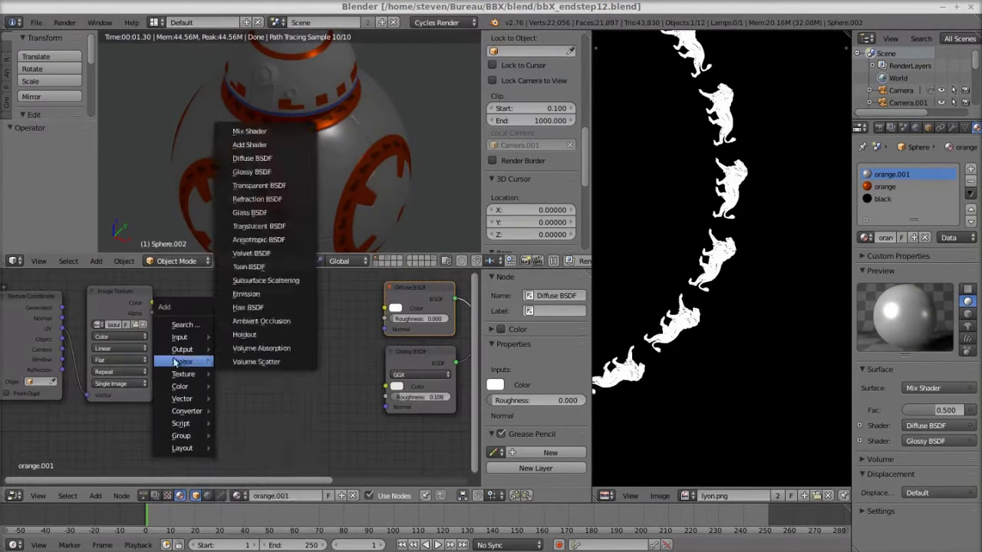
Add a ColorRamp before the Diffuse shader, try scaling the UV island, then undo the UV changes
click(246, 425)
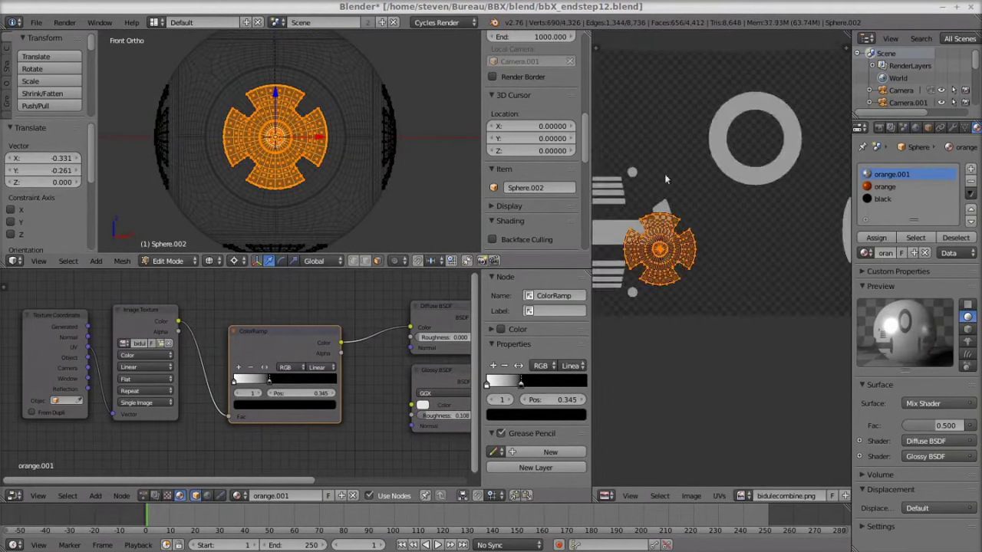
key(s)
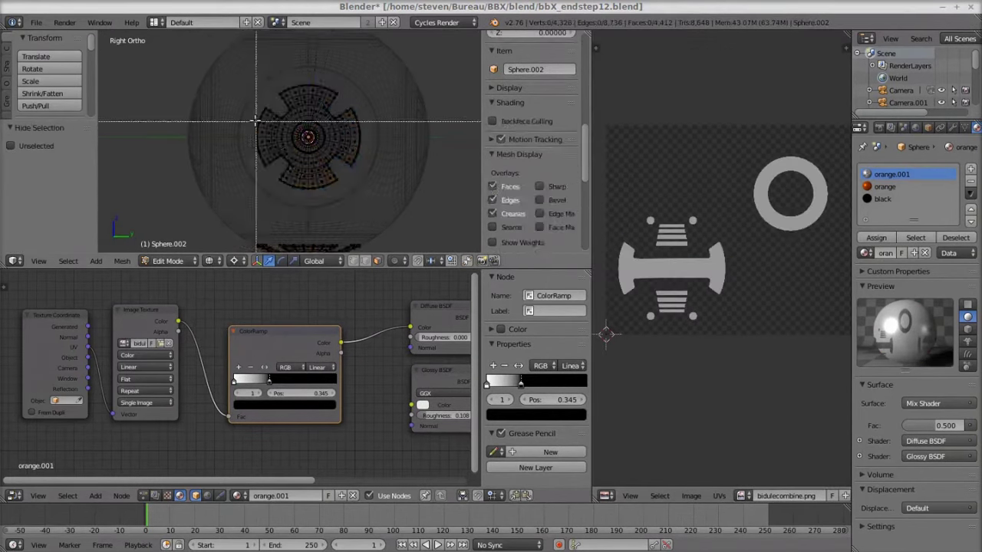
click(692, 290)
key(KP_Decimal)
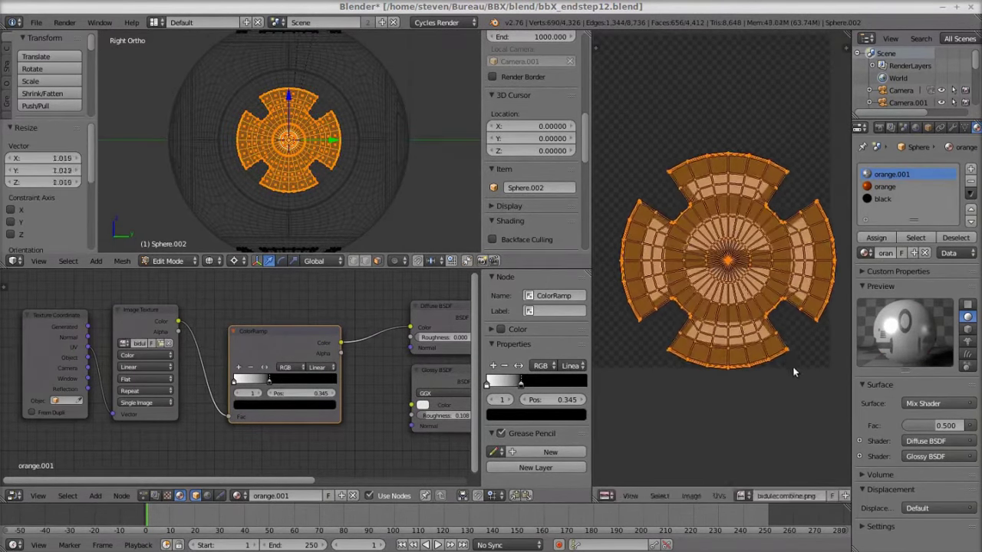
key(h)
key(ctrl+z)
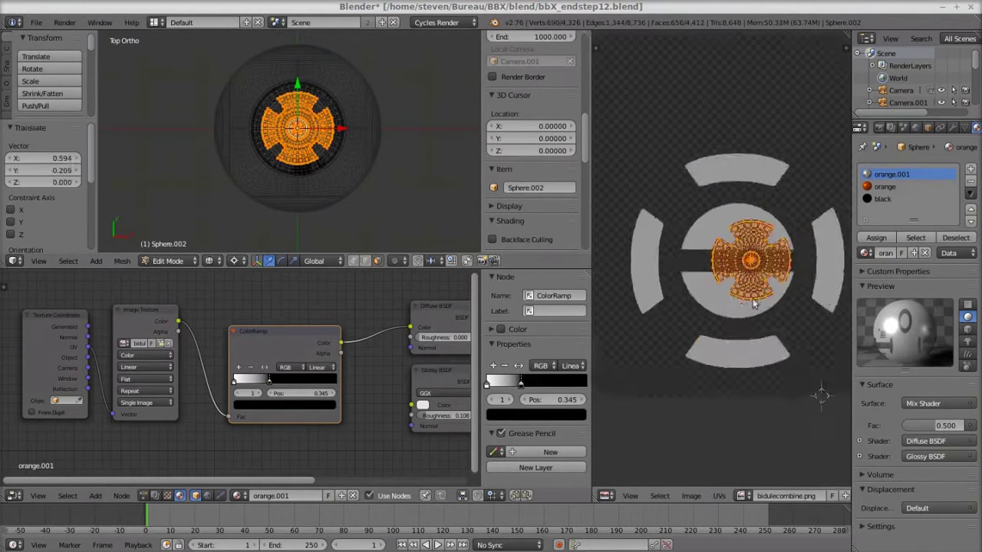
key(ctrl+z)
key(ctrl+z)
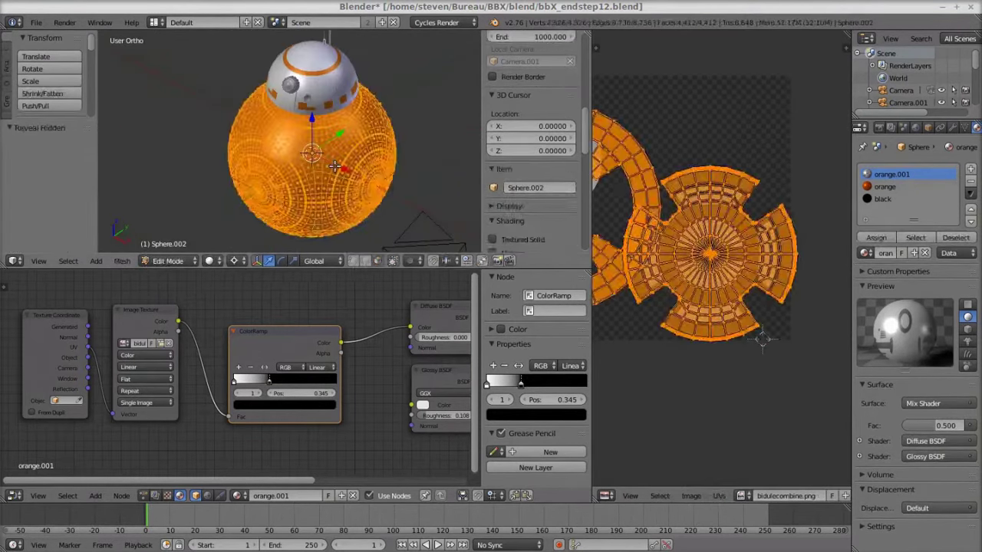
key(ctrl+z)
key(ctrl+z)
key(ctrl+shift+z)
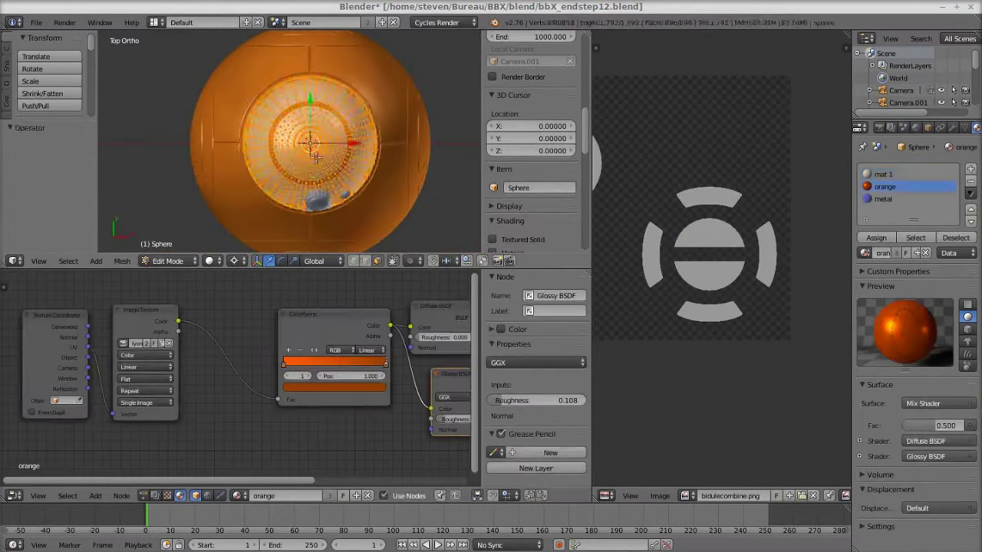
key(ctrl+shift+z)
key(ctrl+shift+z)
key(ctrl+shift+z)
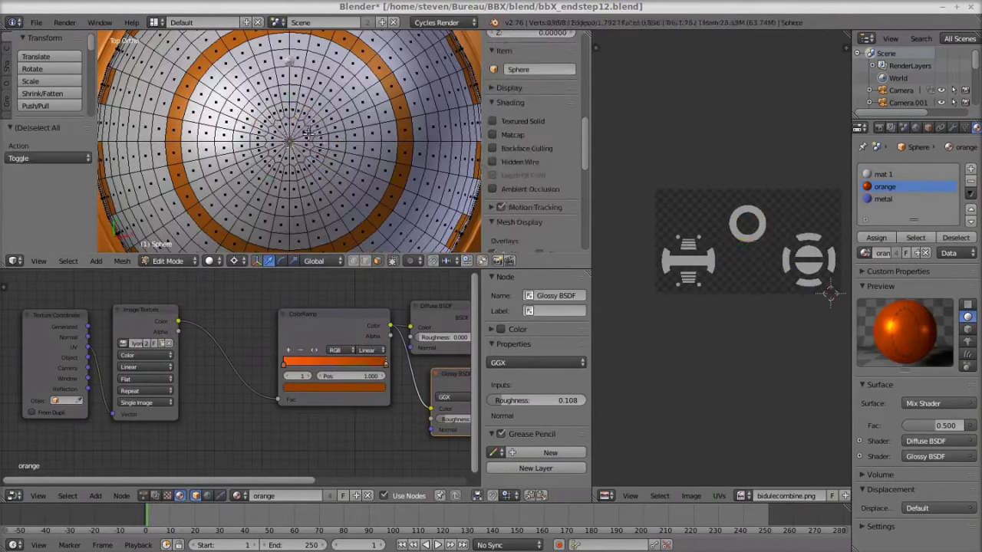
Select all the body faces and unwrap them onto the decal texture
key(s)
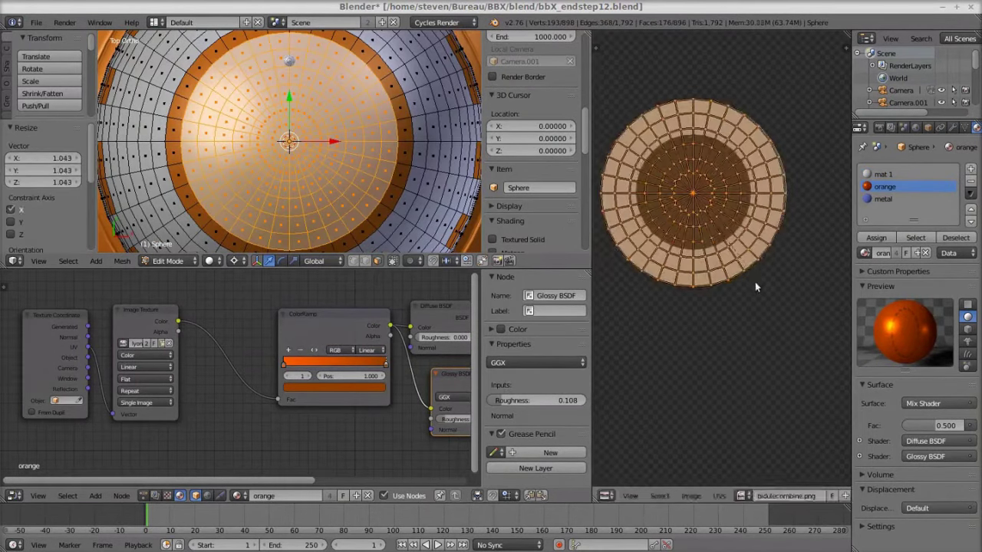
key(ctrl+i)
key(u)
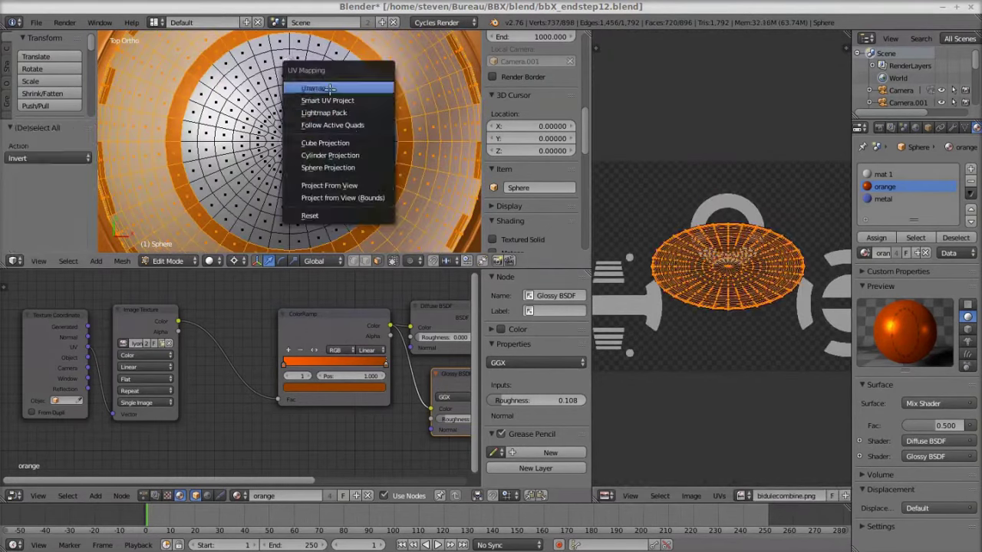
click(329, 89)
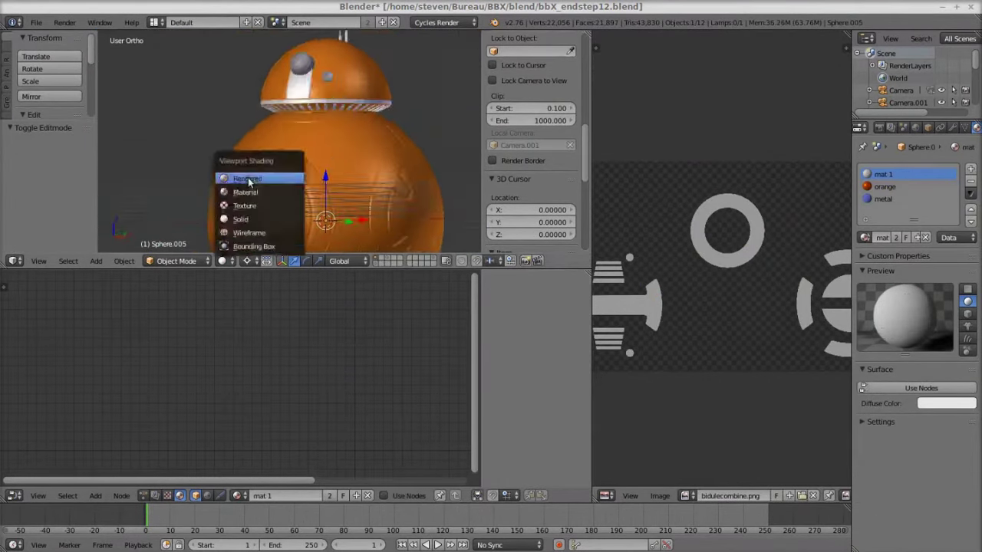
Delete the eye cylinder's cap faces (X > Faces) and check the result in rendered shading
click(248, 179)
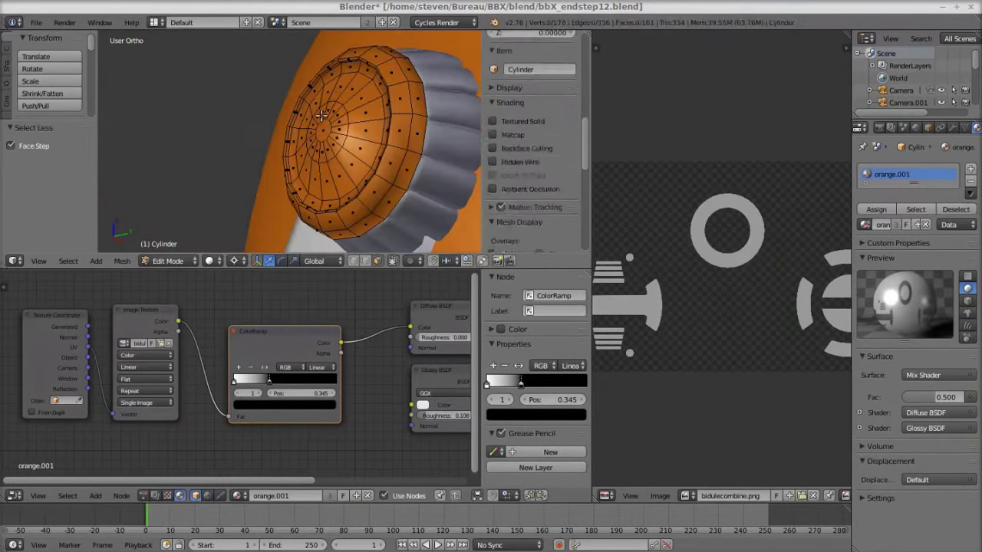
key(x)
click(326, 146)
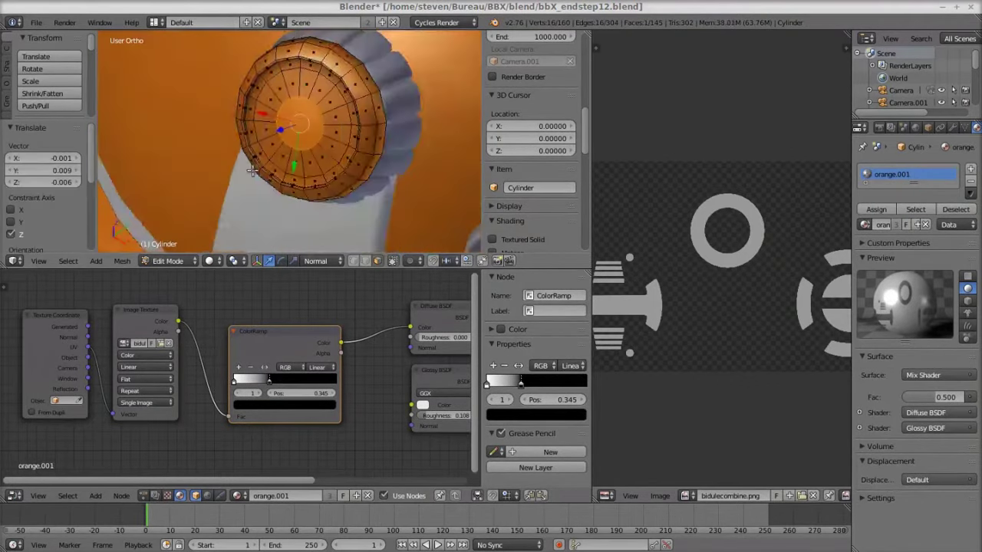
click(222, 260)
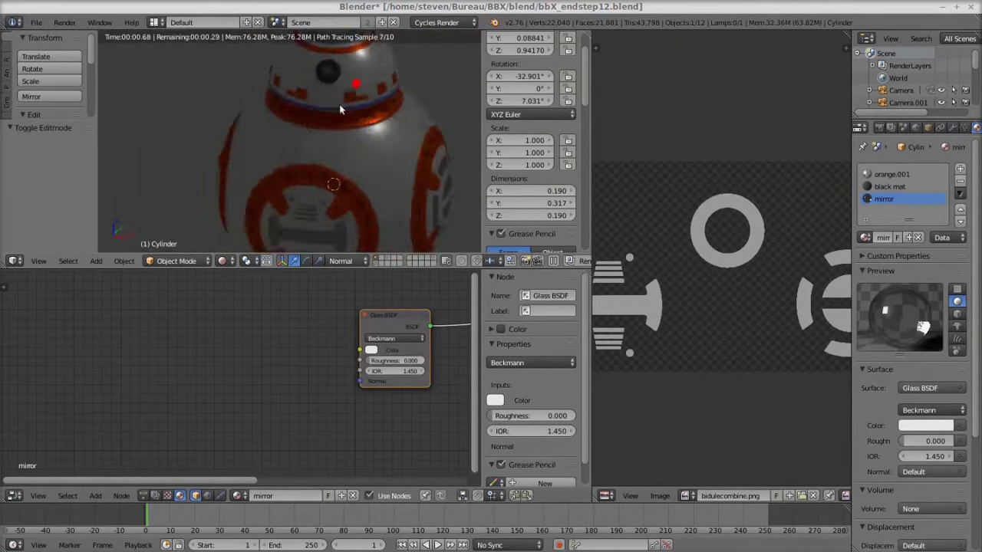
scroll(345, 179, down, 2)
key(shift+a)
Add a plane and scale it up to 7.055 as the floor, viewed from the top
click(323, 151)
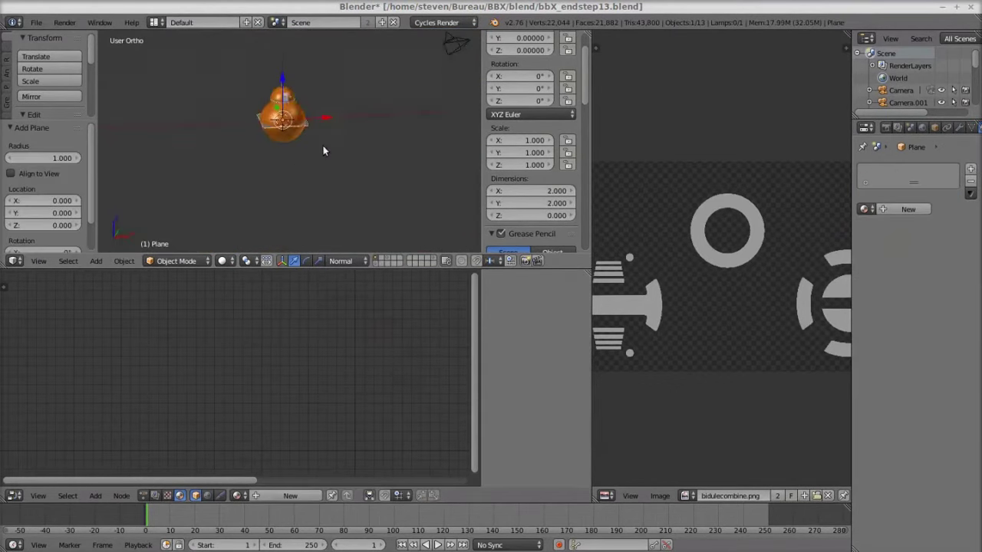
click(330, 156)
key(Tab)
key(KP_7)
middle_drag(330, 156, 253, 138)
key(s)
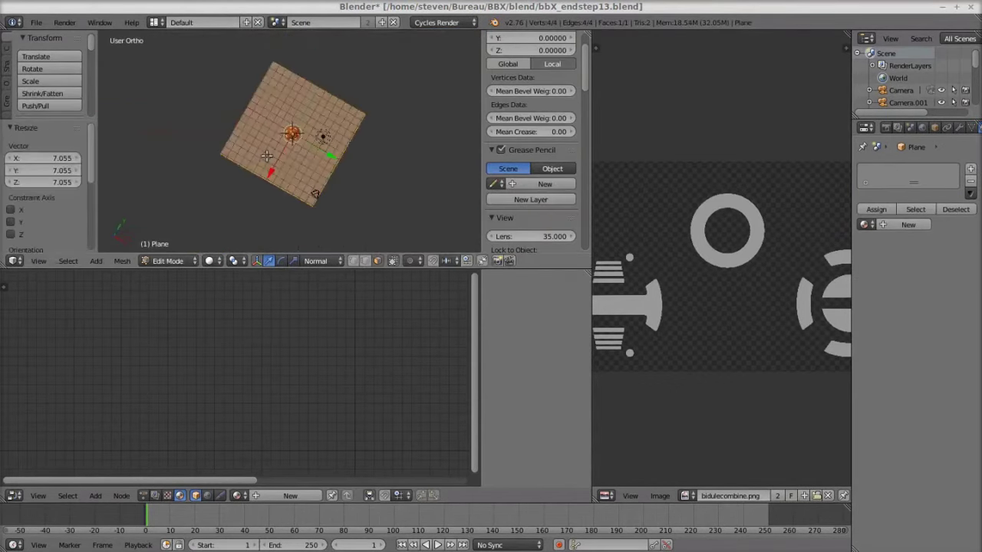
click(217, 99)
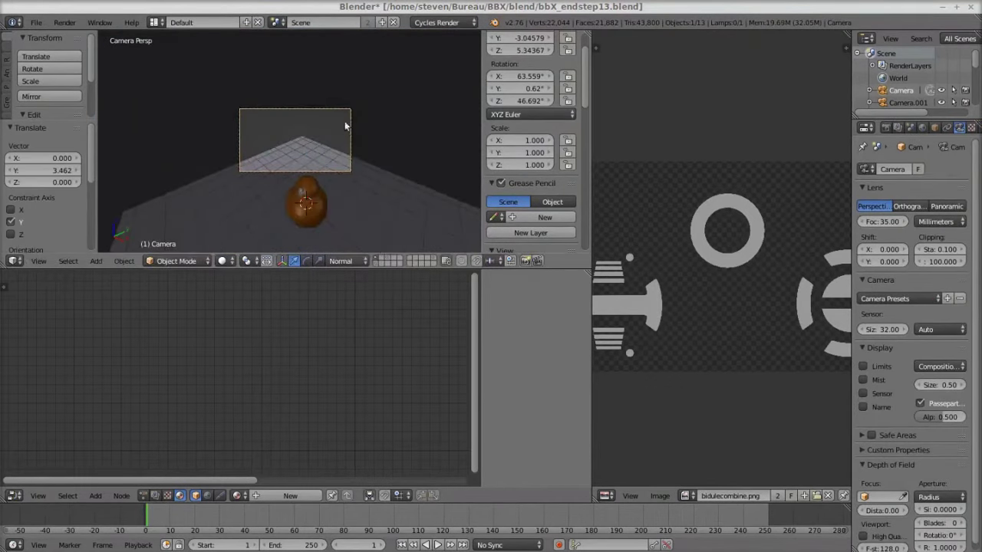
Resize the parquet floor plane and preview BB-8 standing on it in rendered shading
right_click(399, 184)
key(s)
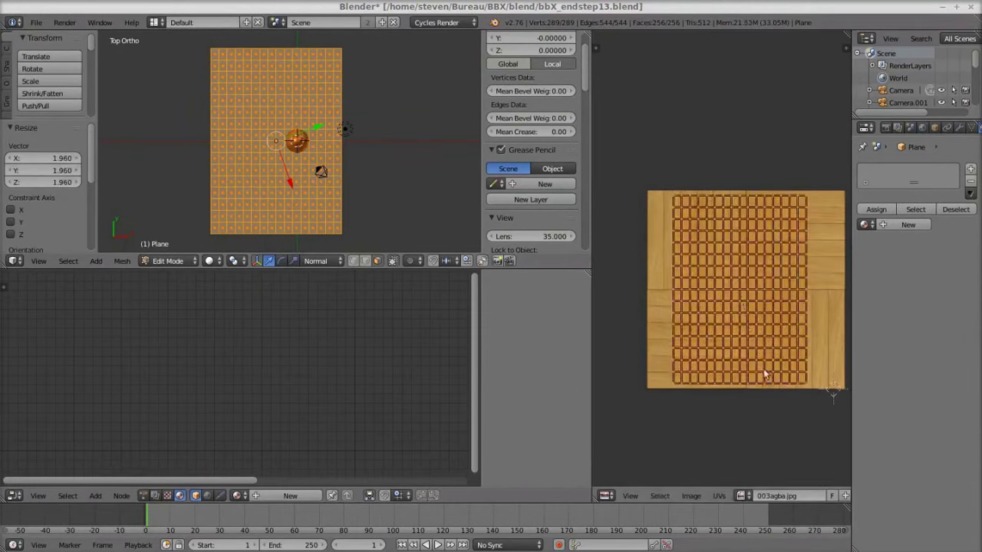
key(shift+z)
scroll(253, 222, up, 1)
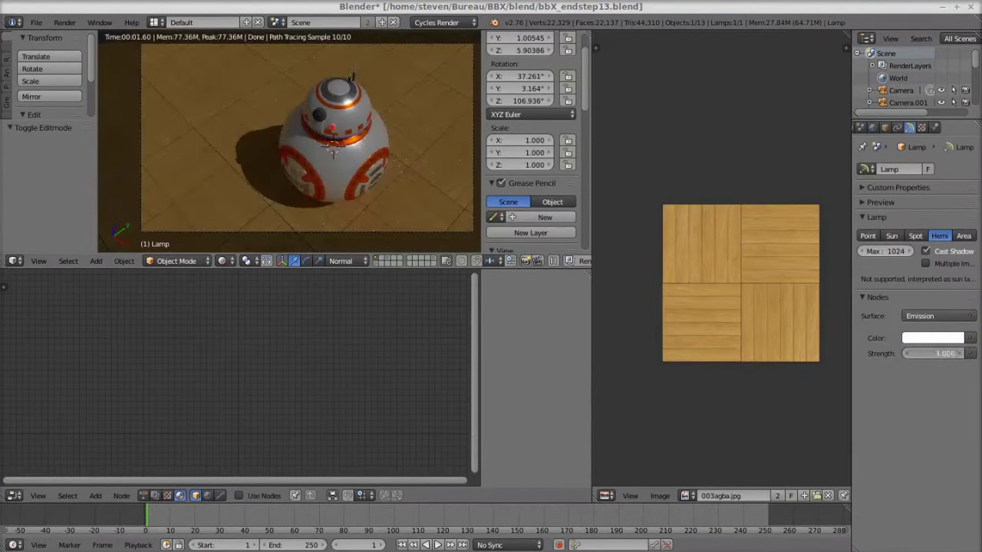
Set the sun lamp's strength to 1.000
click(891, 237)
click(939, 338)
text(1)
key(Return)
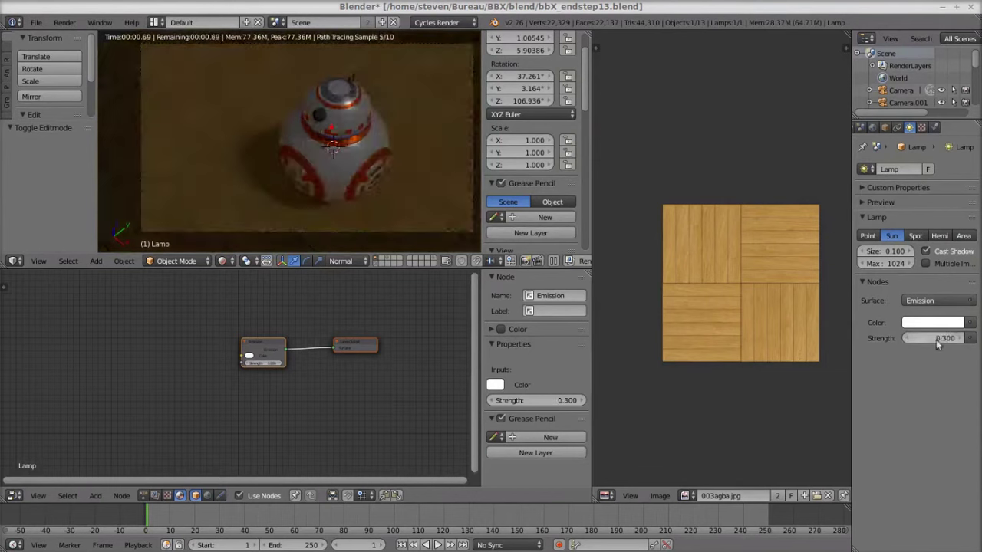
scroll(405, 151, up, 2)
scroll(339, 142, down, 3)
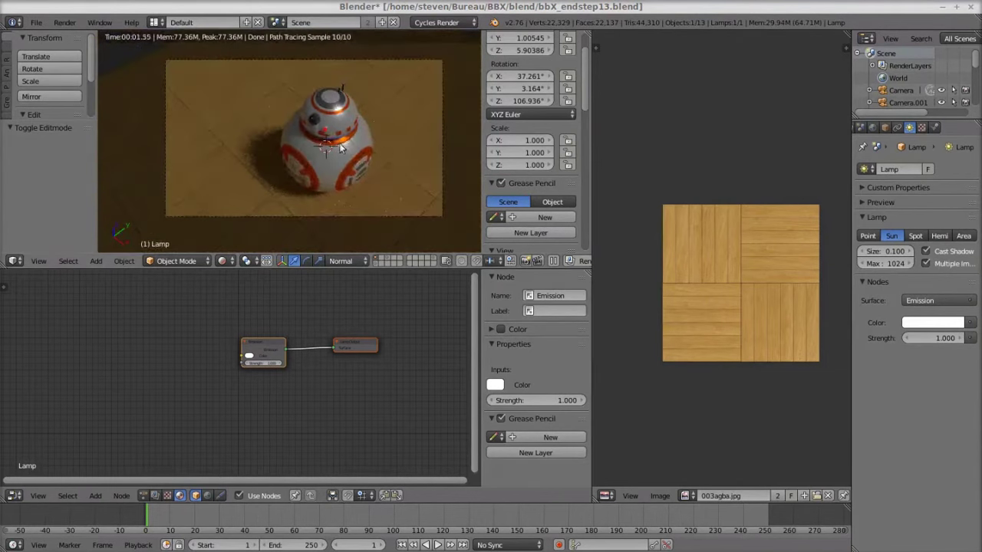
click(886, 127)
scroll(913, 322, down, 3)
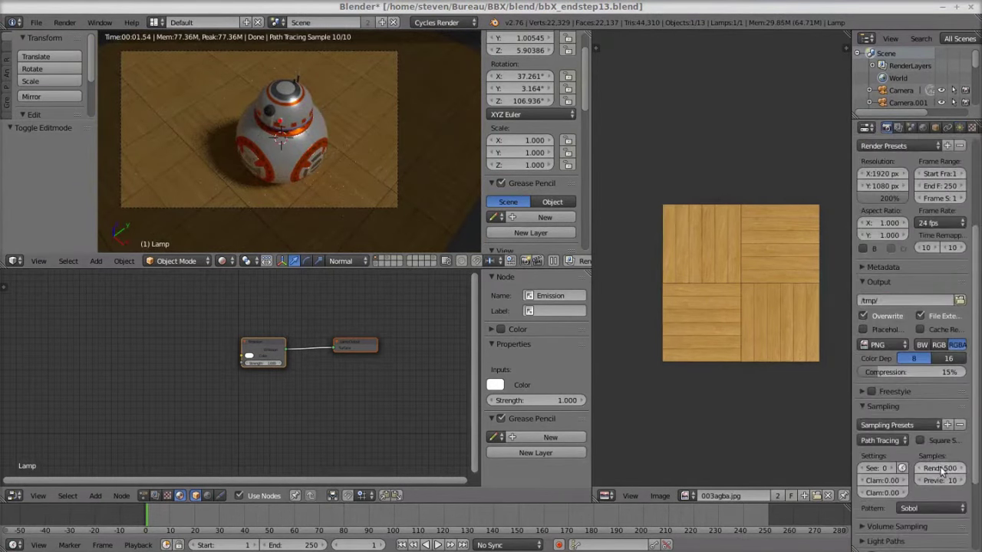
Make the metal material white and add a Glossy BSDF through an Add Shader before the output
key(shift+z)
middle_drag(307, 153, 371, 157)
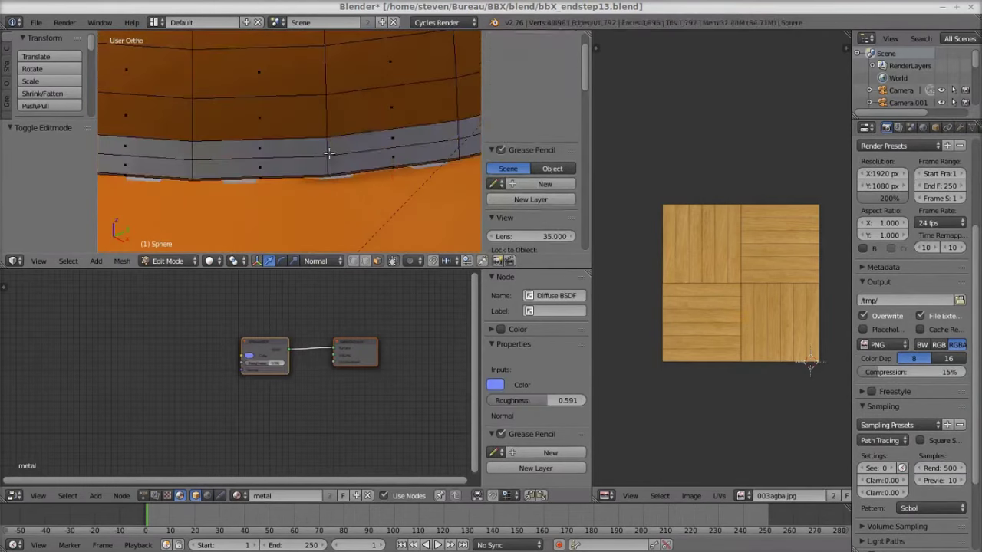
key(shift+F3)
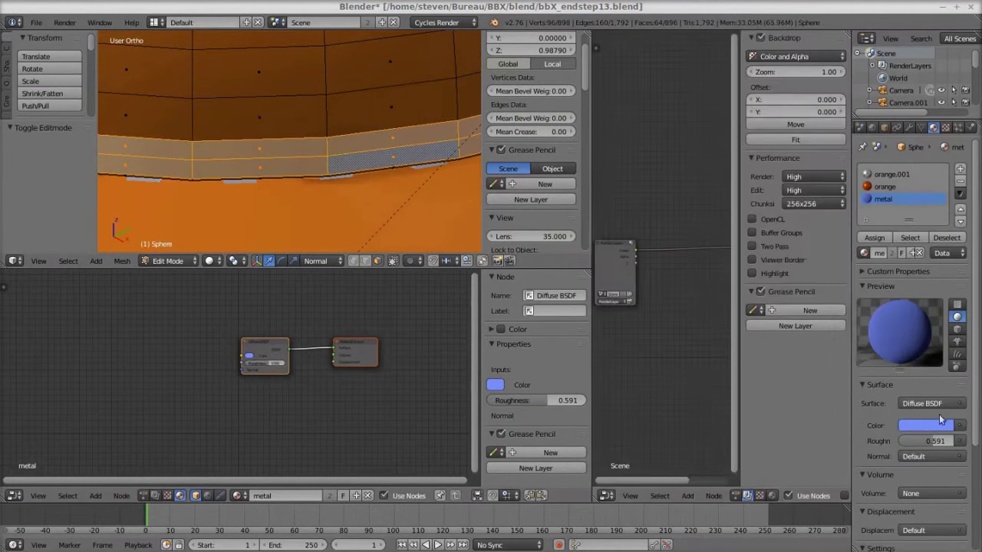
key(BackSpace)
click(677, 132)
click(675, 322)
key(shift+a)
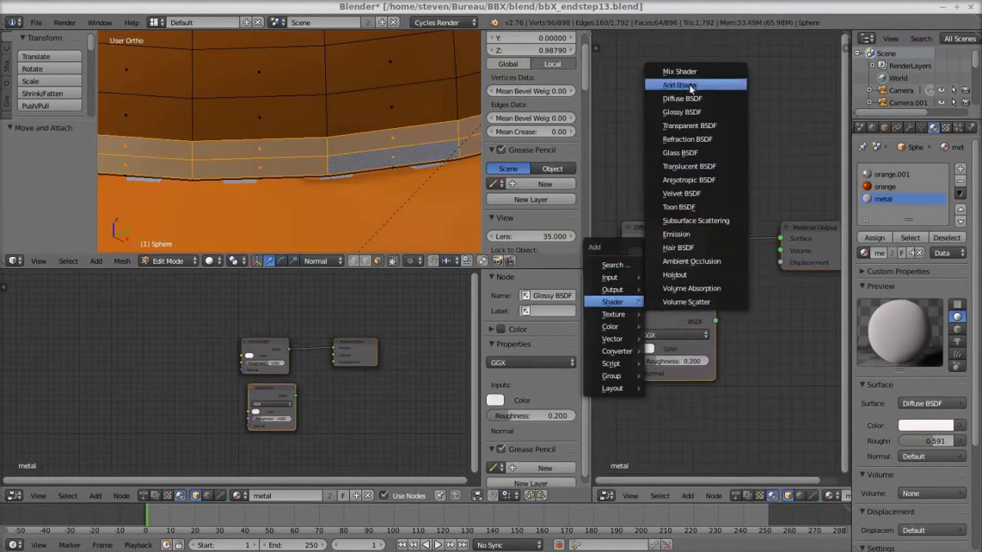
click(675, 104)
click(782, 223)
drag(732, 304, 752, 300)
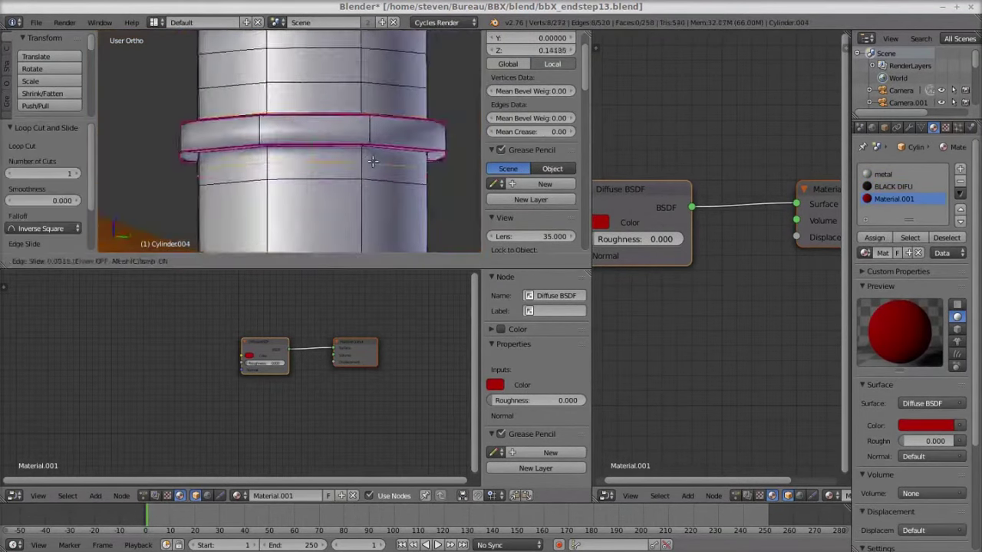
Toggle the viewport between solid shading and the rendered preview to check the metal band
scroll(309, 148, down, 3)
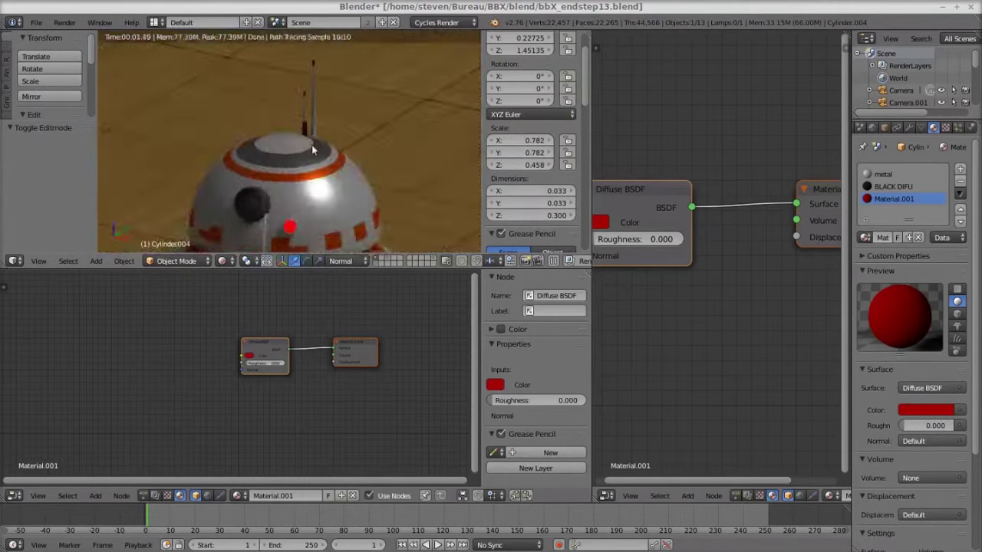
scroll(360, 165, down, 3)
click(239, 220)
key(shift+z)
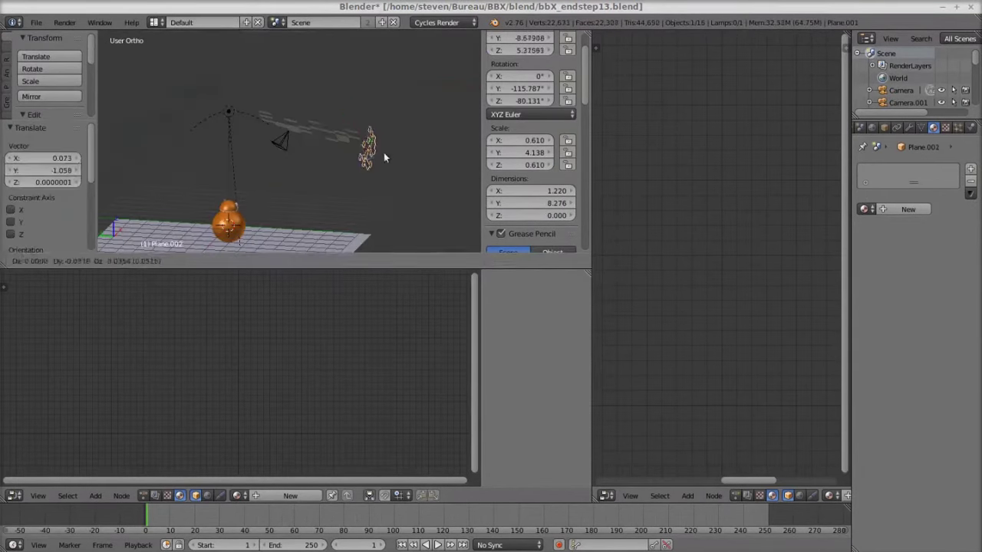
Rotate the BB-8 body by 21.118° and save the file
click(908, 209)
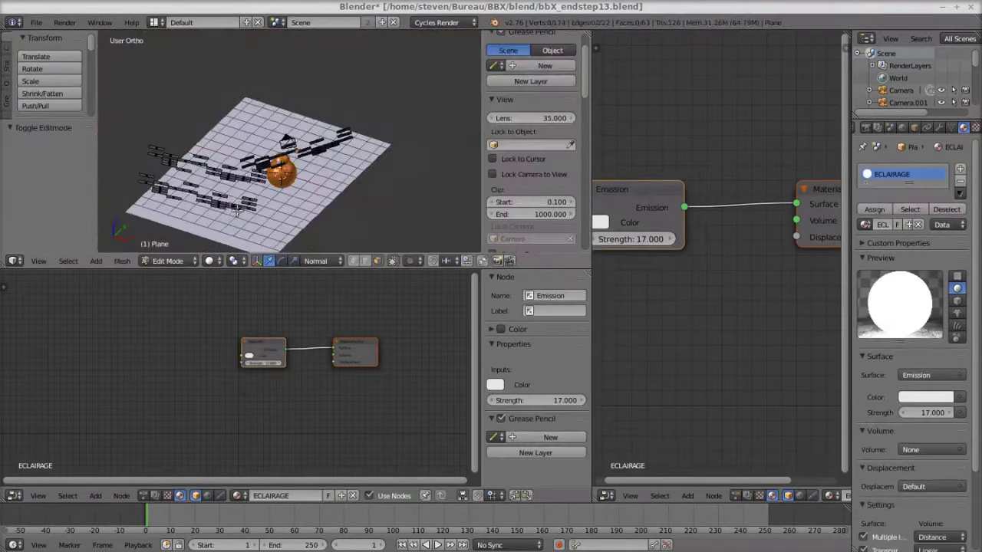
key(ctrl+s)
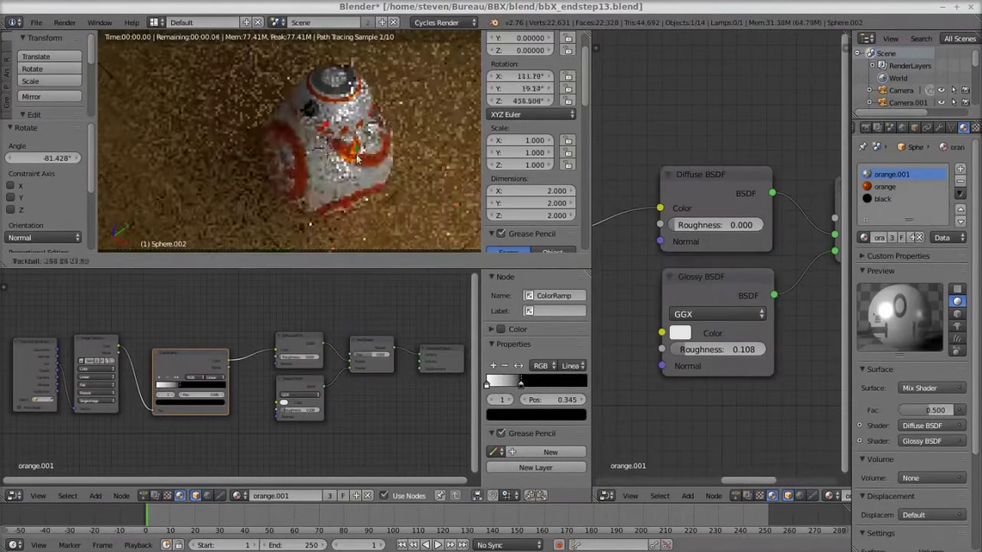
click(343, 214)
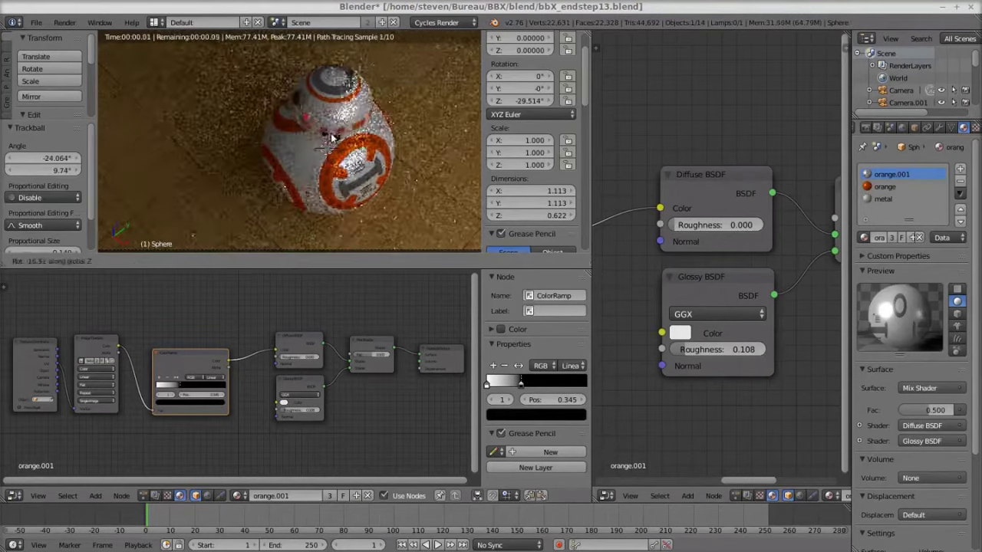
click(372, 155)
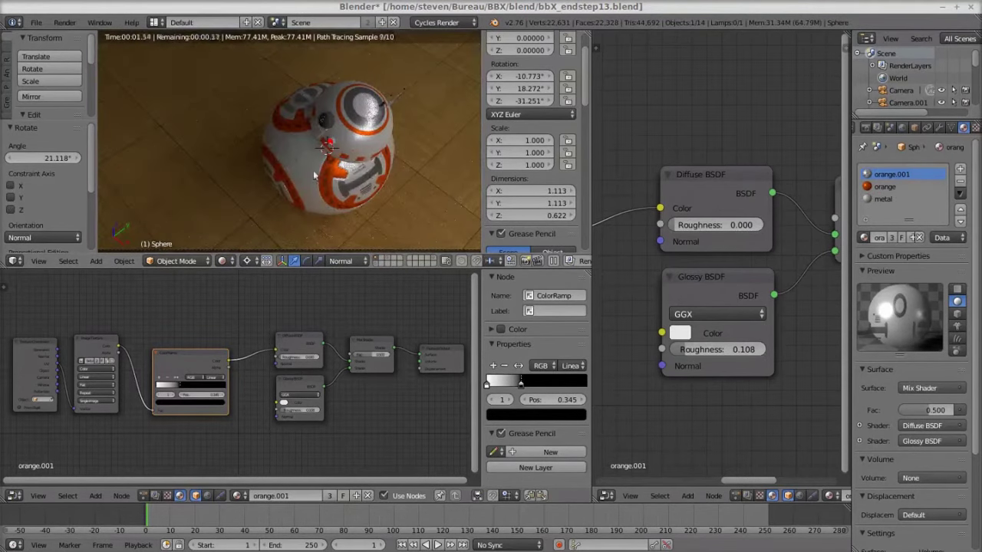
Select an object and switch the 3D viewport back to Solid shading
right_click(372, 171)
scroll(307, 154, up, 4)
scroll(304, 412, up, 4)
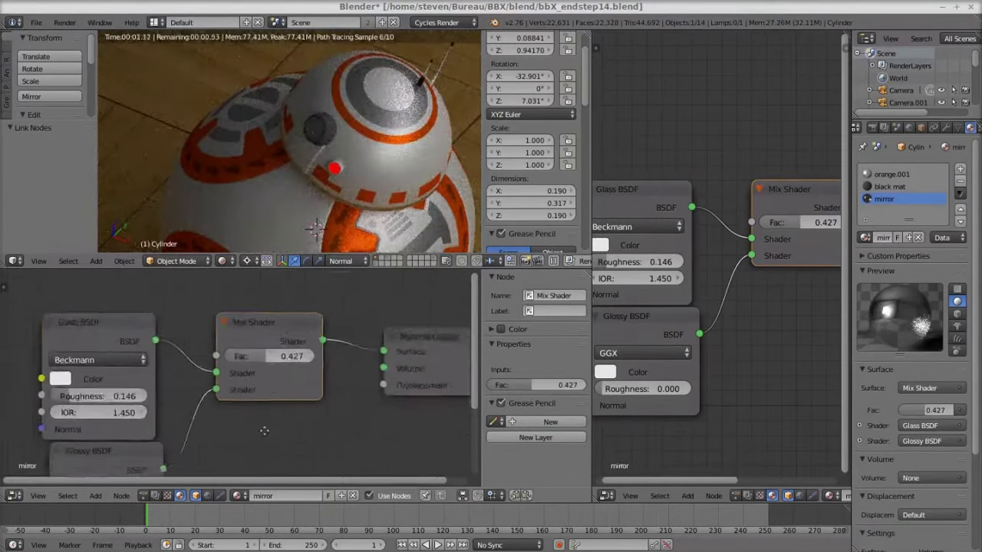
key(z)
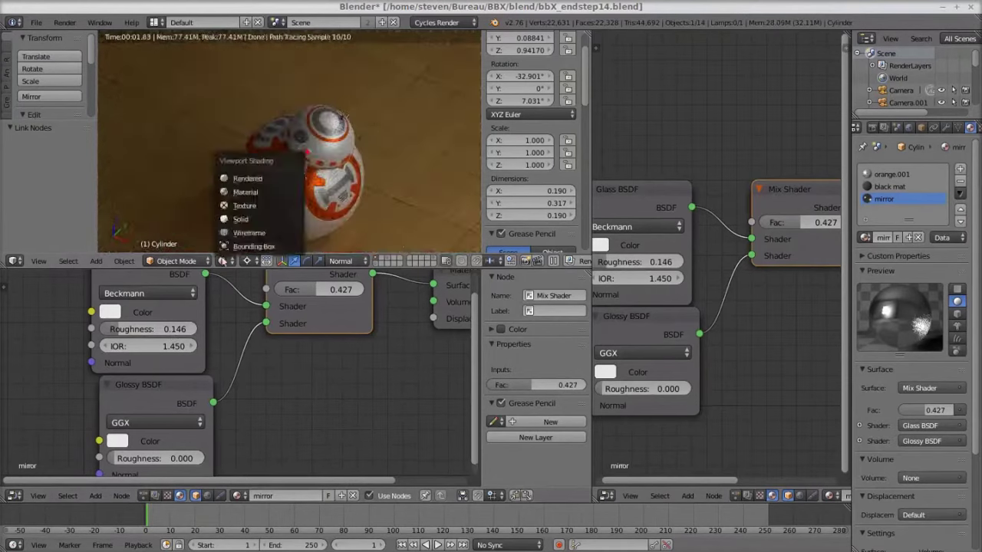
key(KP_Decimal)
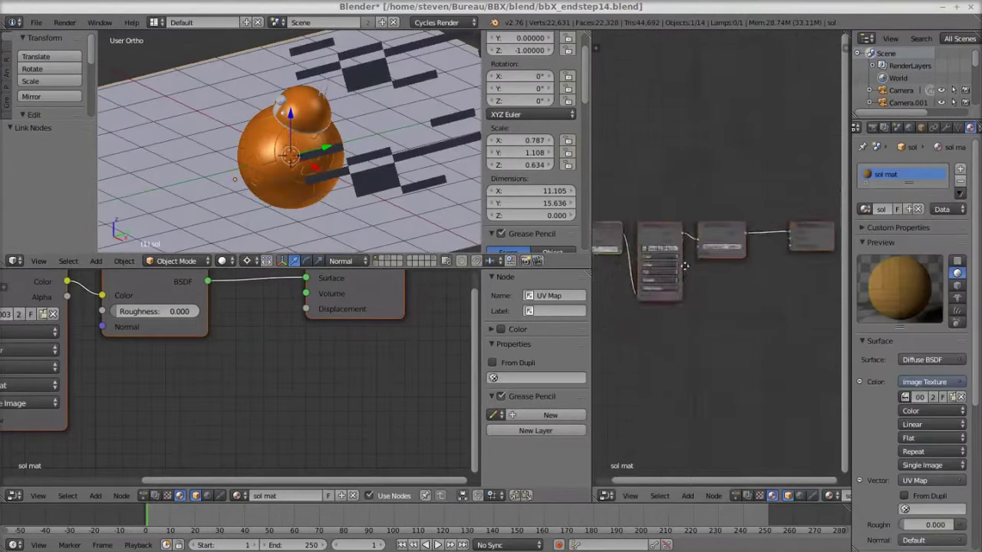
Add a Glossy BSDF to the sol mat Mix Shader and lower its roughness to 0.142
key(shift+a)
click(756, 329)
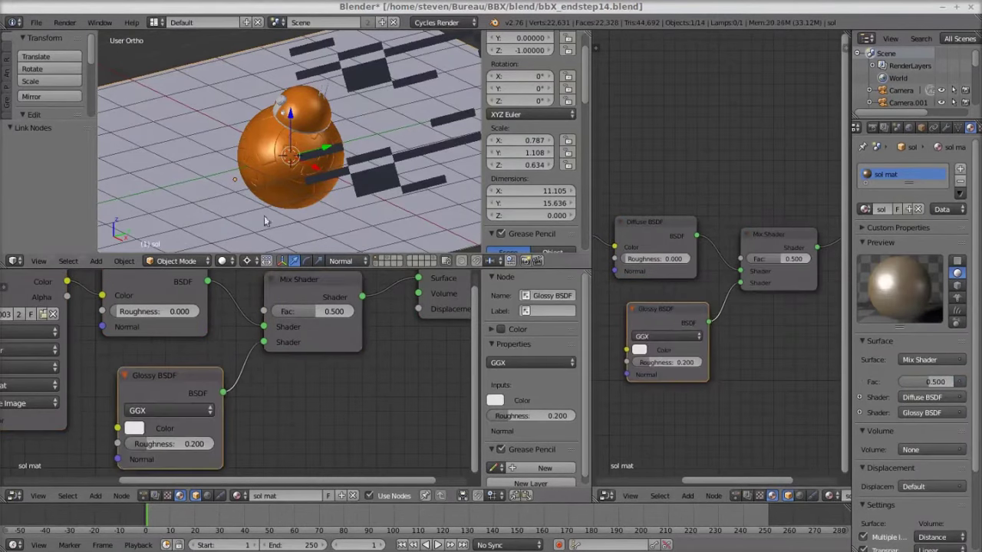
scroll(702, 347, up, 2)
drag(634, 390, 627, 393)
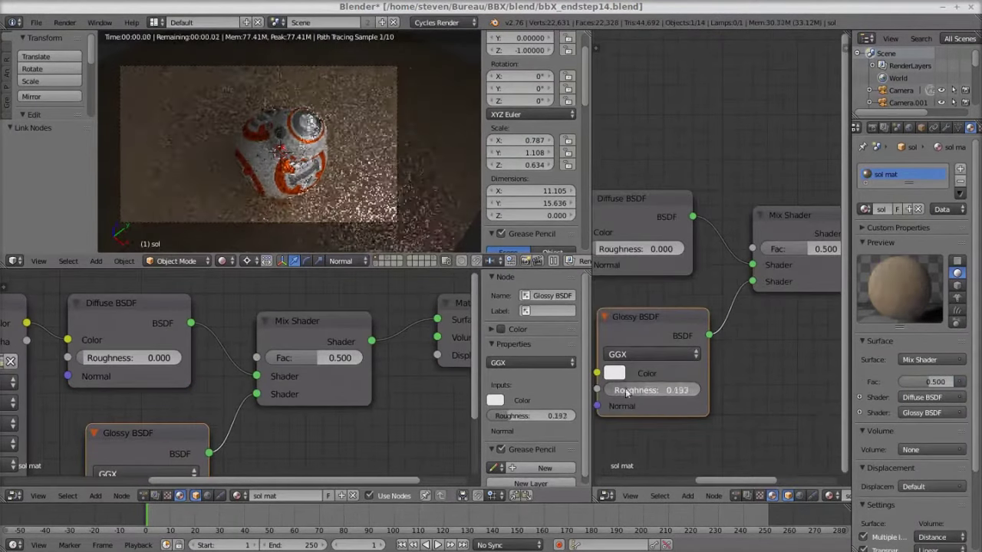
middle_drag(720, 285, 612, 345)
Drive the Mix Shader's Fac with an Input > Normal node
key(shift+a)
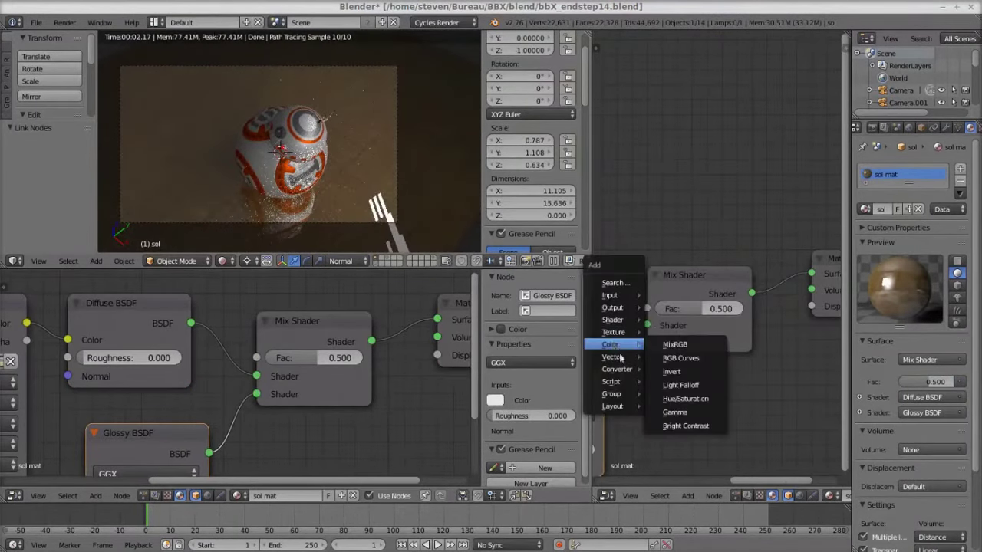
click(675, 382)
drag(734, 164, 676, 302)
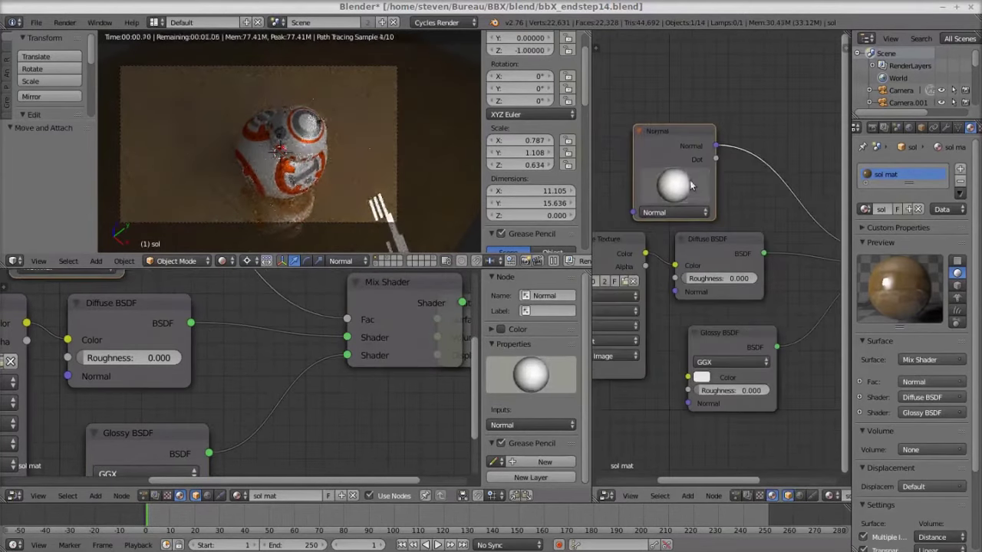
middle_drag(675, 232, 596, 260)
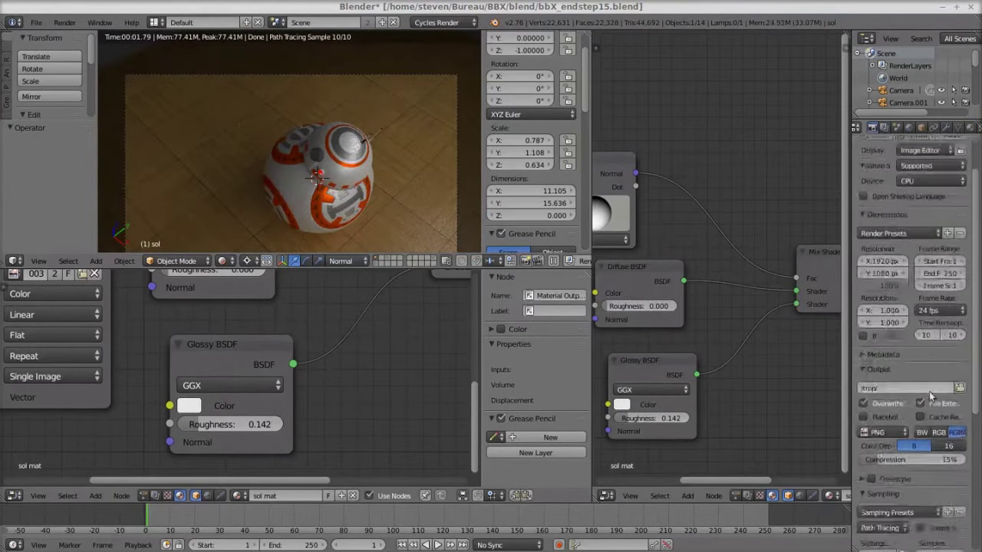
scroll(930, 395, down, 7)
Render the BB-8 scene with F12, cancel and undo it, then start a fresh render
key(F12)
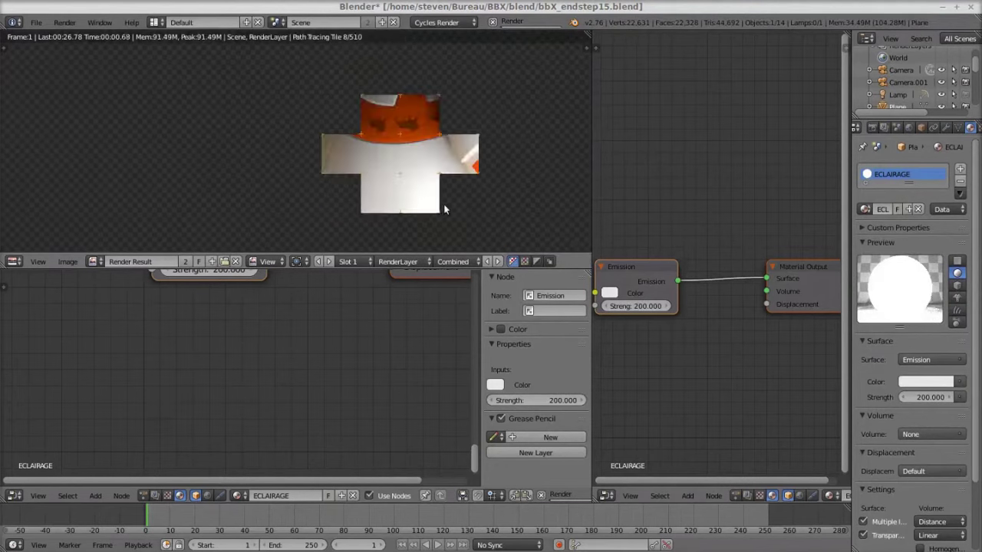
scroll(441, 205, up, 3)
scroll(420, 178, down, 2)
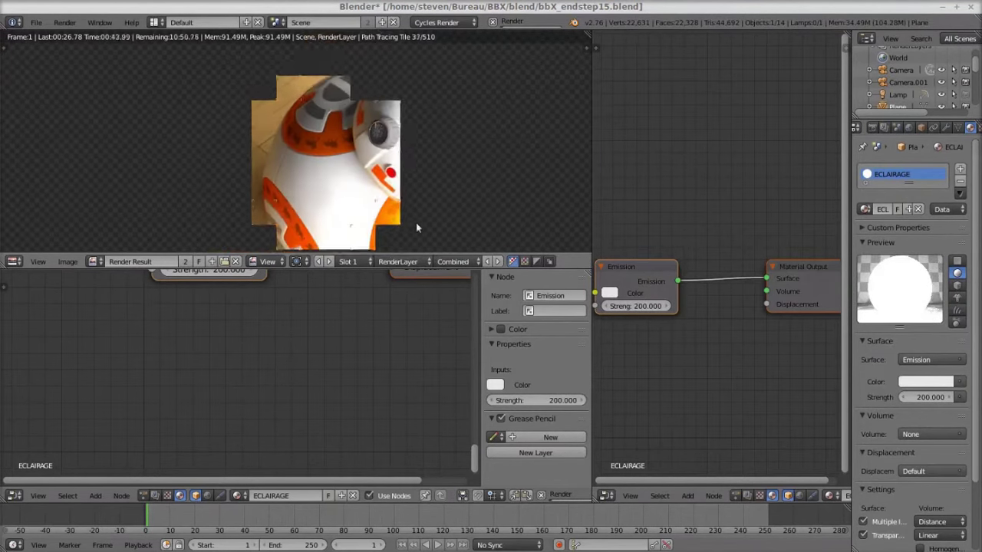
scroll(415, 222, down, 2)
key(Escape)
key(ctrl+z)
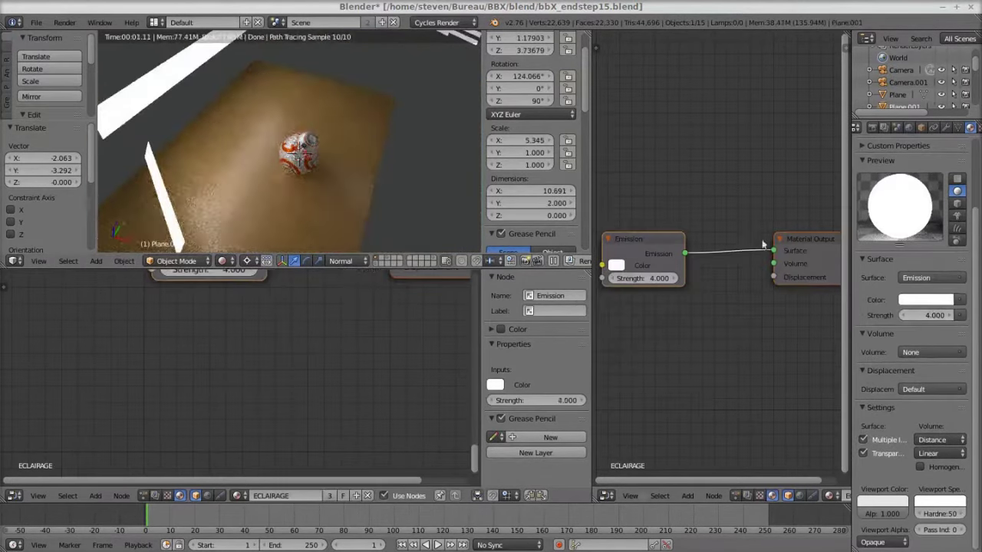
key(F12)
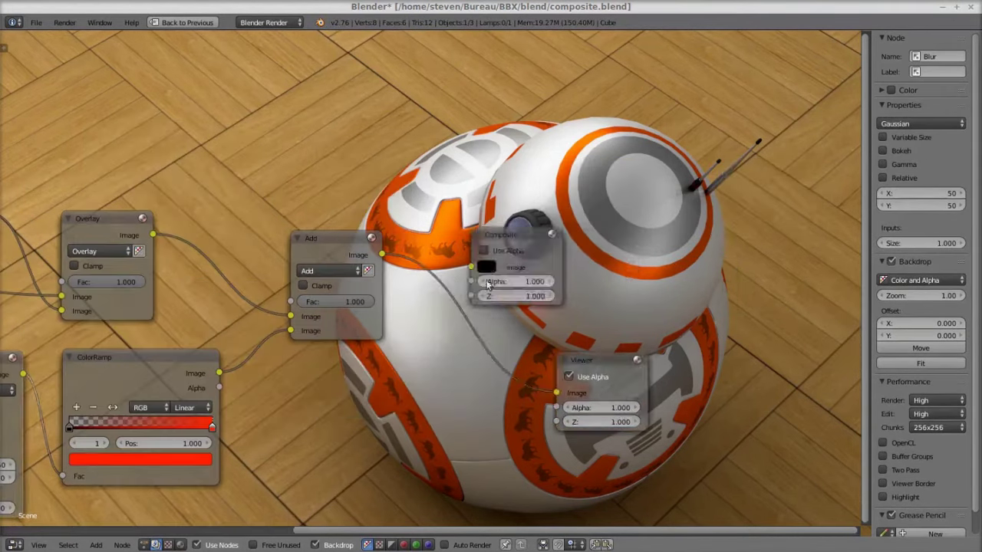
Add a Box Mask node scaled to render size and wire it into the mix
key(shift+a)
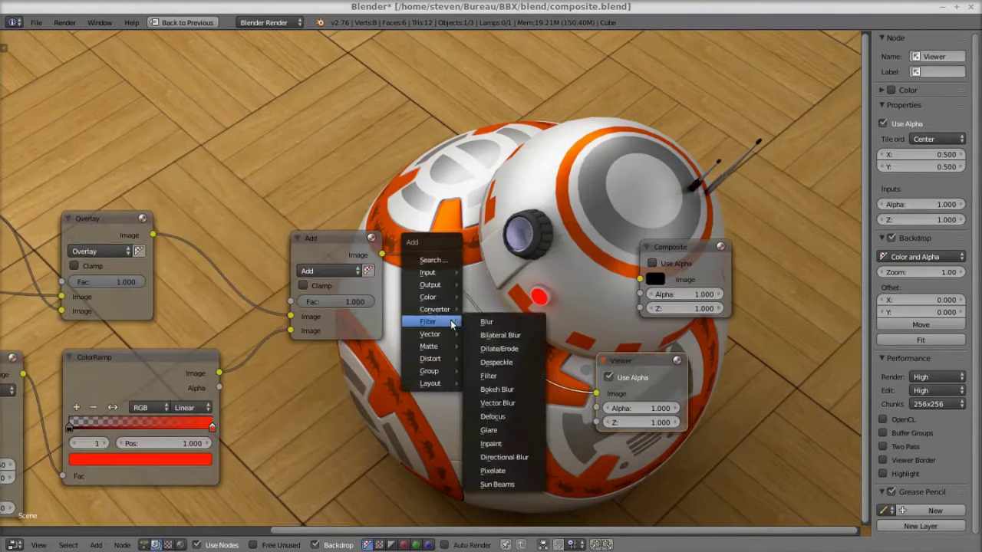
key(Escape)
key(shift+a)
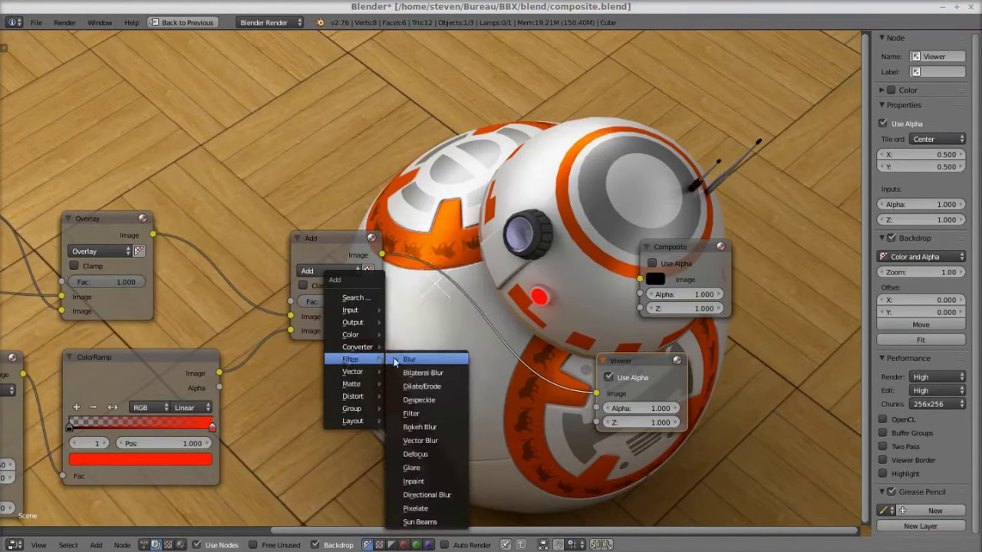
mouse_move(352, 384)
click(418, 303)
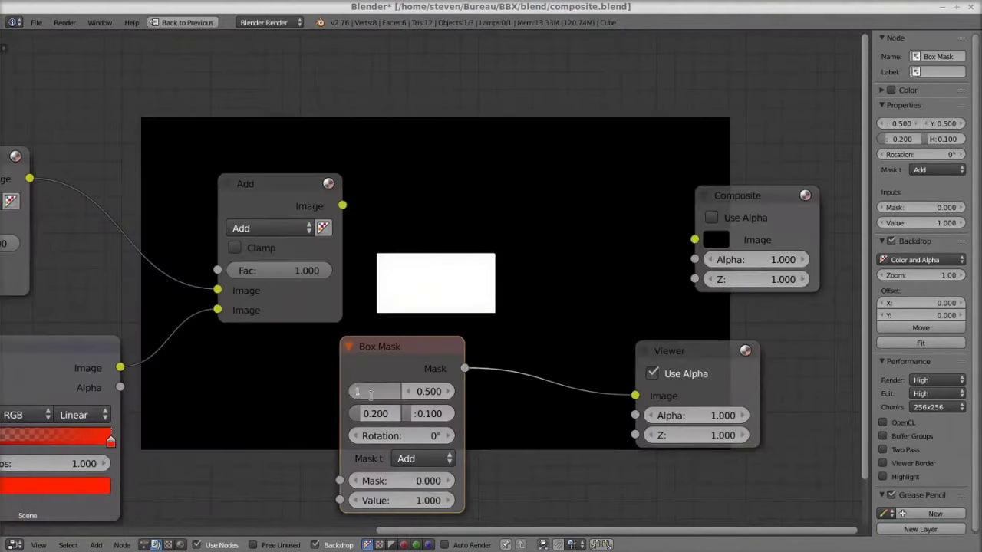
drag(379, 411, 280, 296)
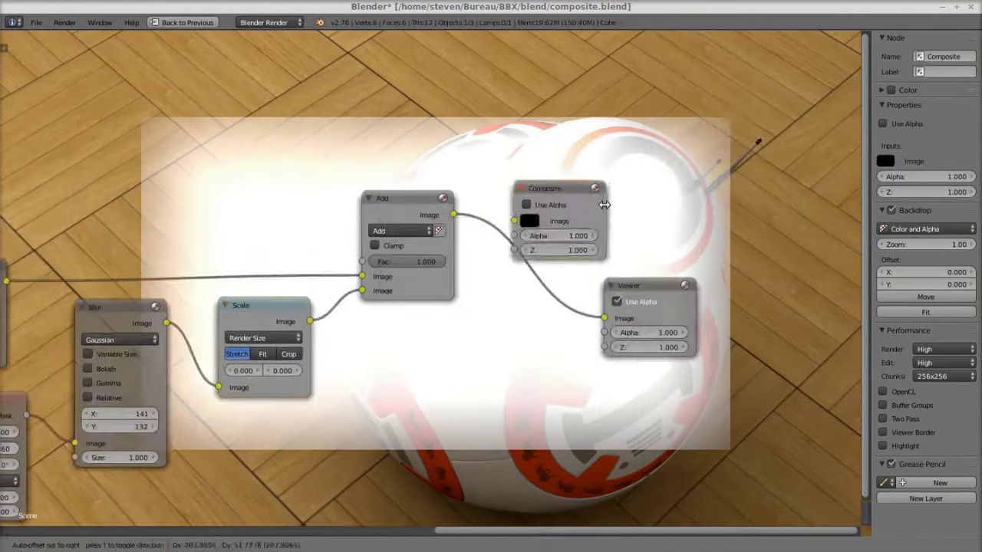
drag(472, 245, 521, 221)
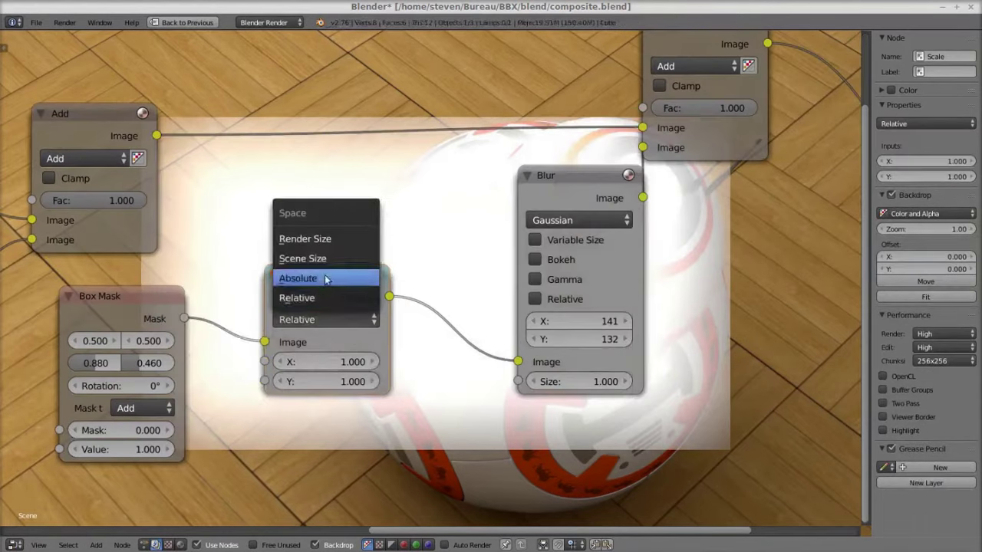
click(304, 238)
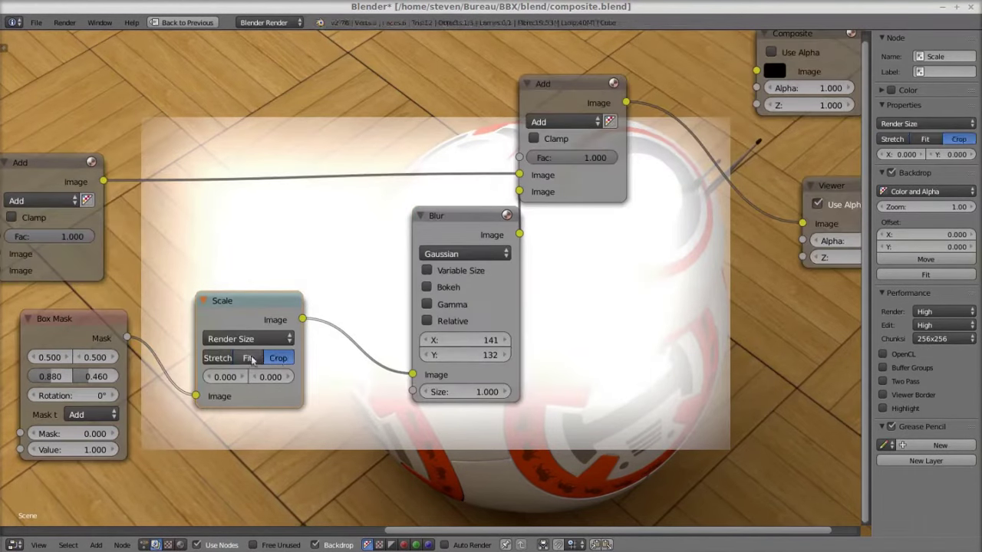
Set Multiply strength 0.500, box mask height 0.500 and width 0.920
key(ctrl+space)
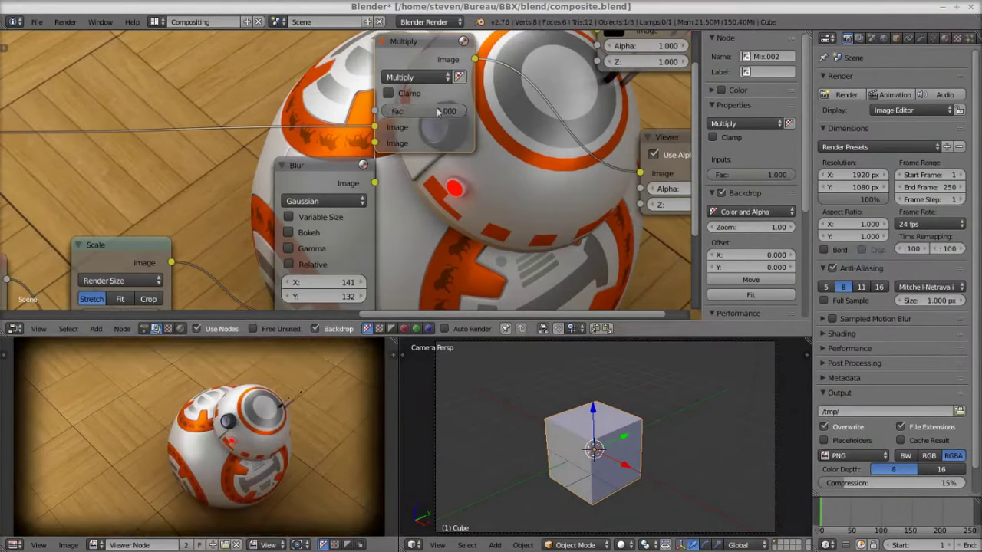
drag(438, 112, 406, 112)
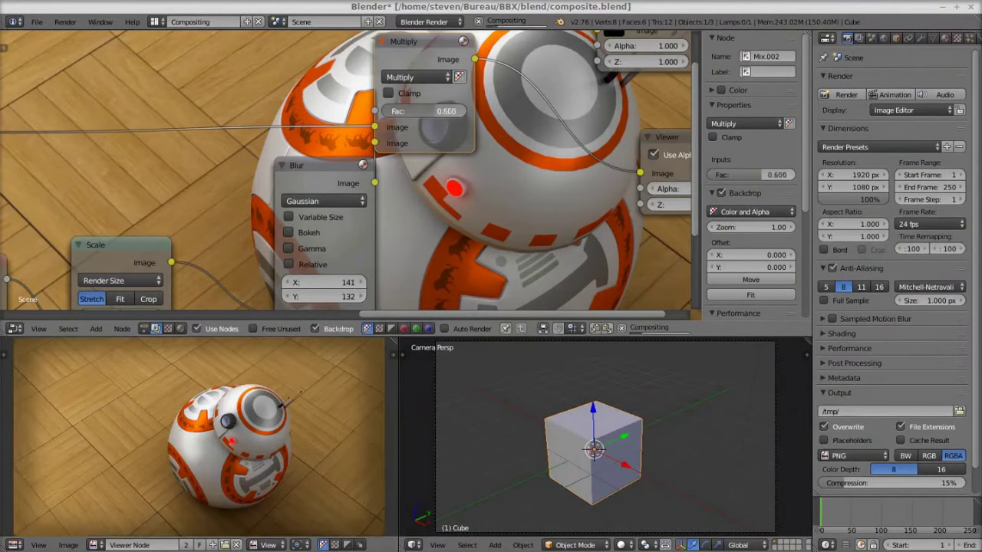
drag(235, 191, 222, 192)
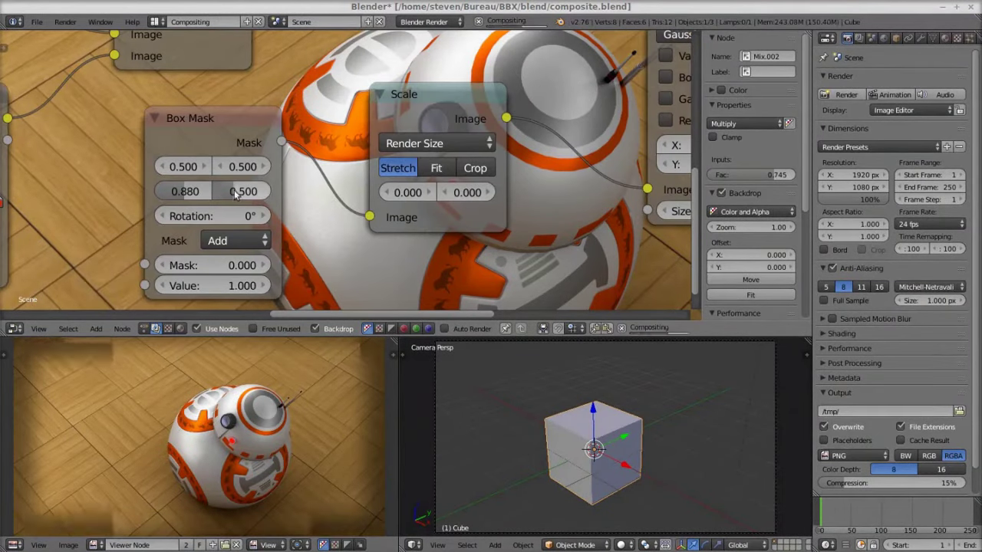
ctrl+scroll(199, 192, down, 1)
ctrl+scroll(200, 191, down, 1)
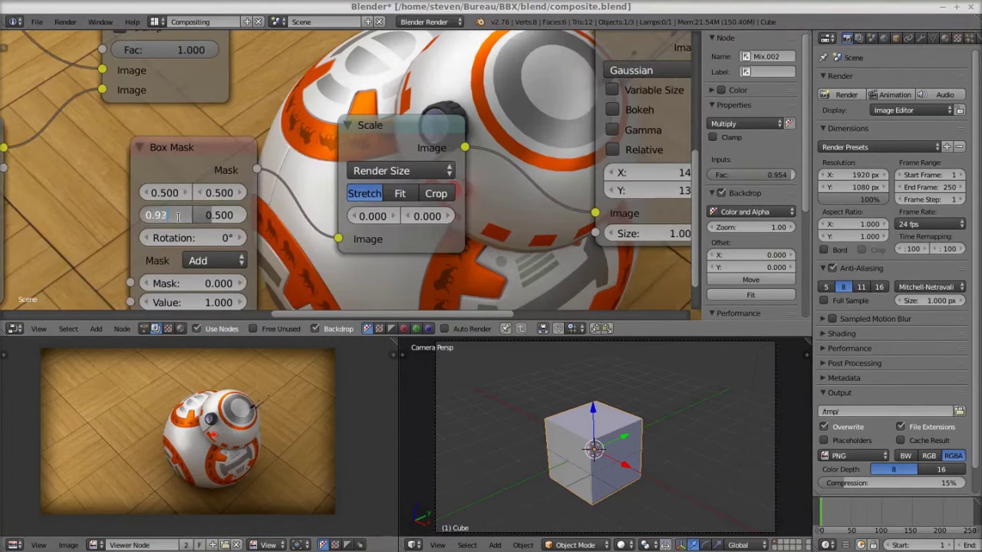
key(Return)
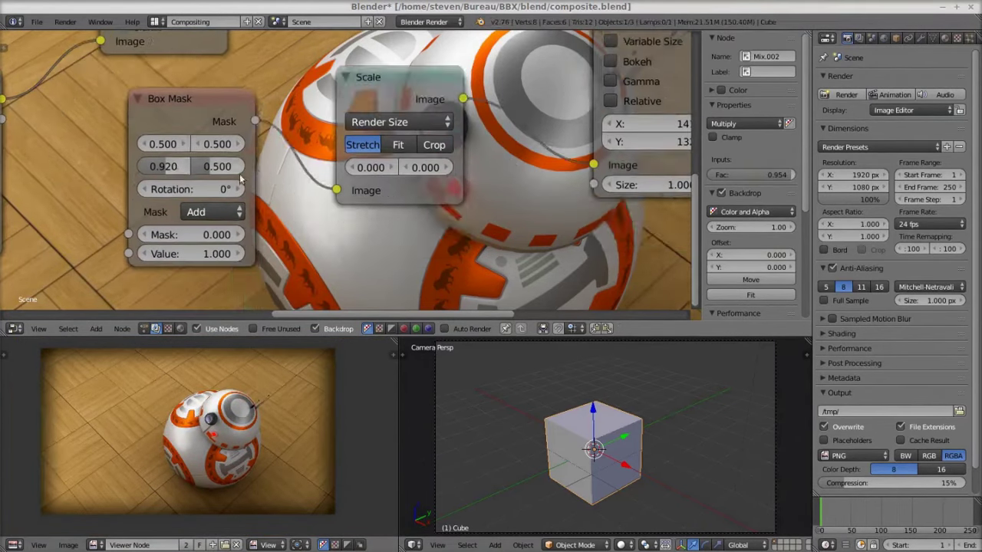
click(215, 212)
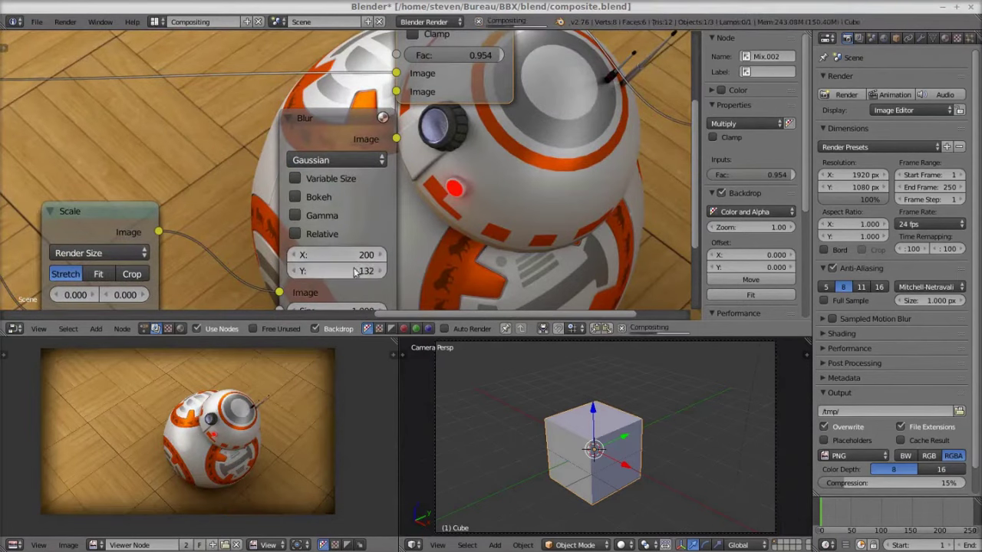
Add a Color Balance node and select the Viewer node to preview the tree
key(shift+a)
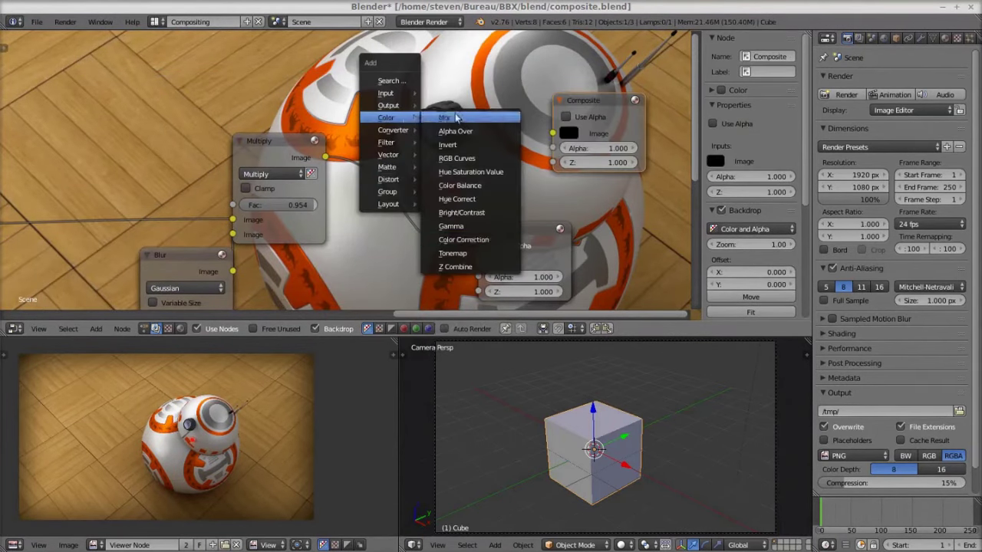
click(459, 185)
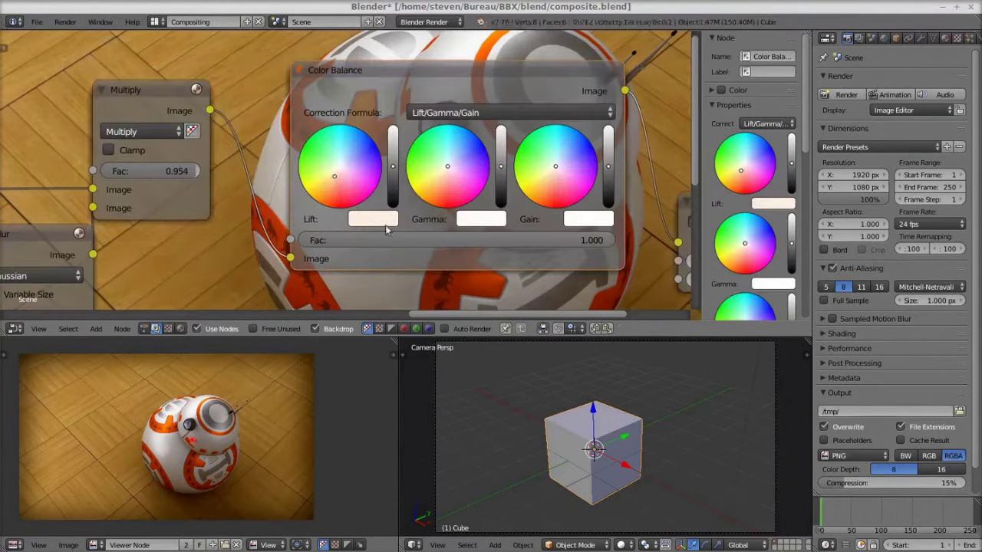
scroll(414, 136, up, 2)
scroll(536, 160, up, 2)
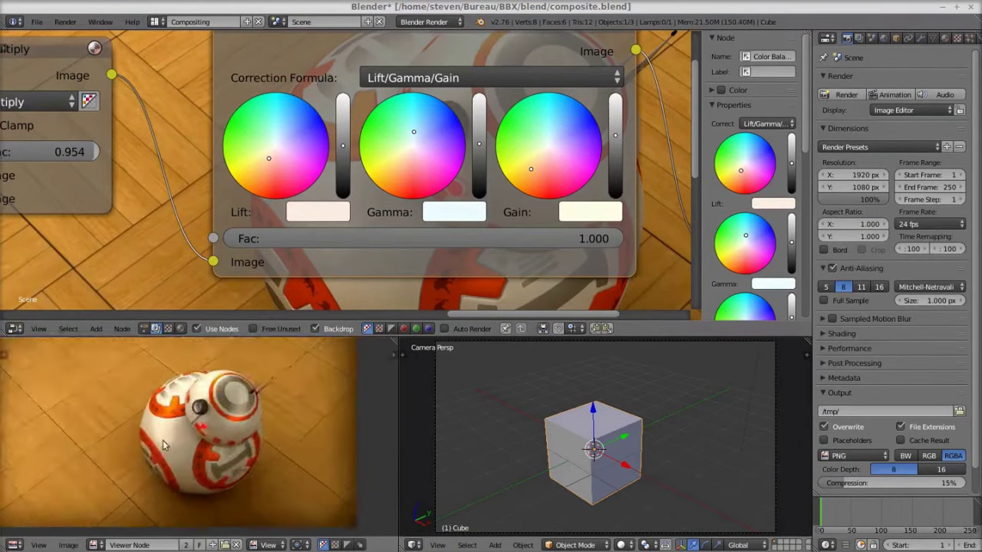
key(Home)
click(330, 177)
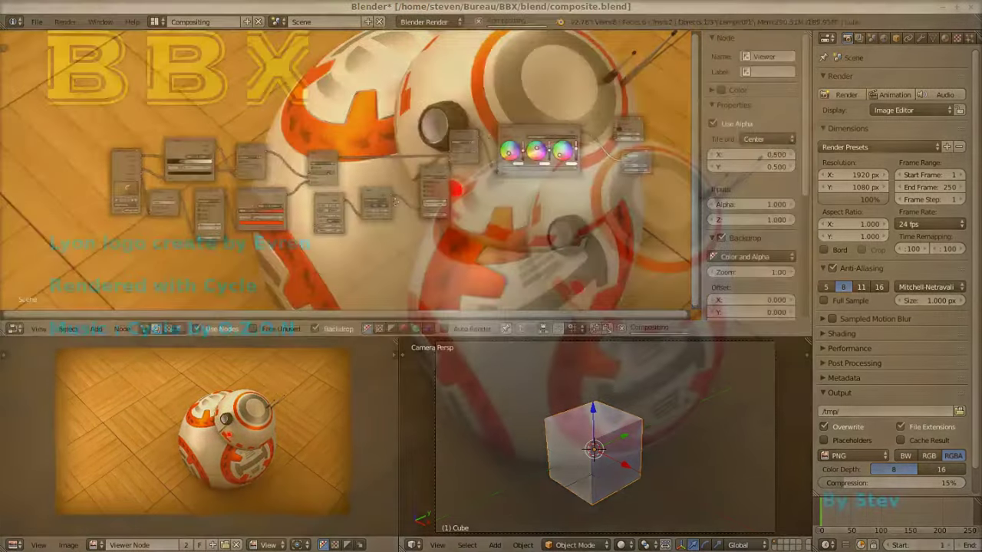